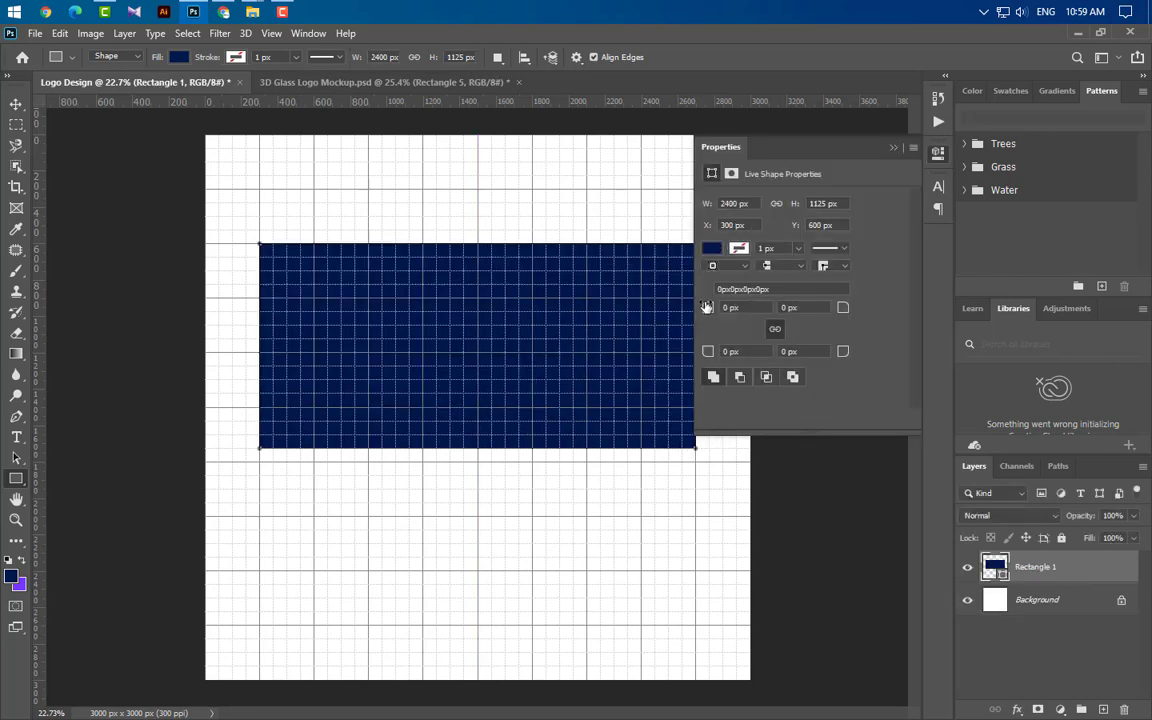
# Round all corners of the navy rectangle to 562.5 px and move the shape down about 150 px, keeping it horizontally centred
pyautogui.moveTo(706, 307); pyautogui.dragTo(880, 307)
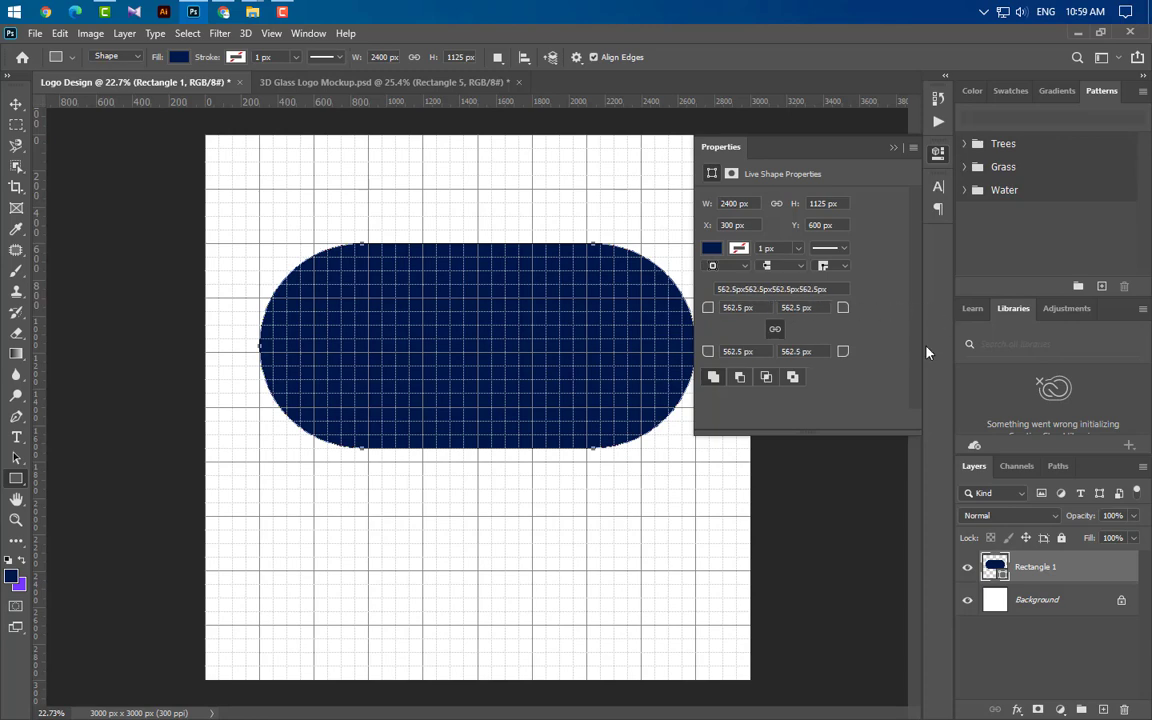
pyautogui.click(892, 148)
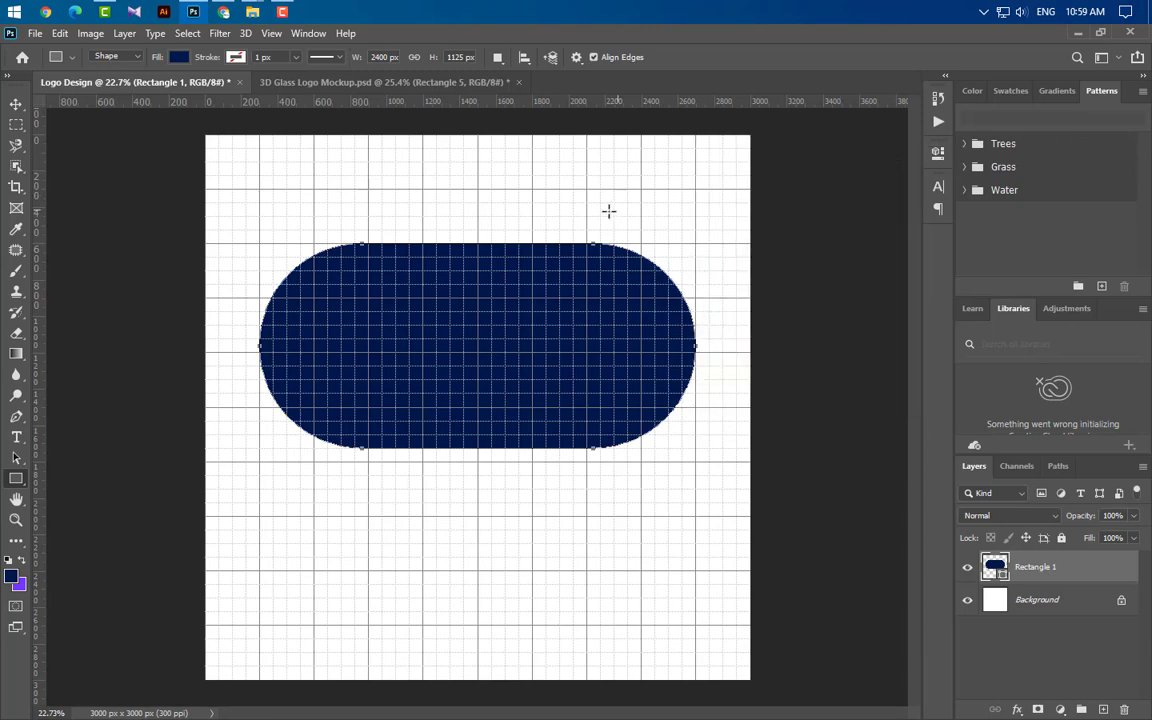
pyautogui.click(15, 106)
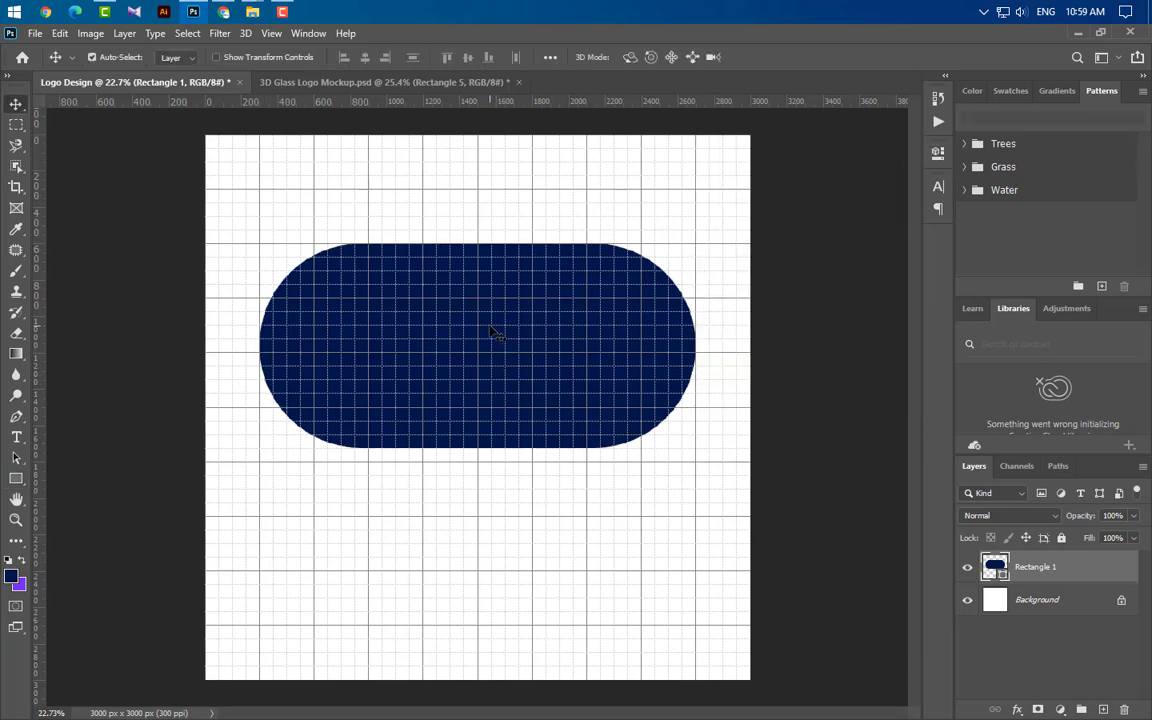
pyautogui.moveTo(490, 331); pyautogui.dragTo(483, 357)
pyautogui.scroll(2, 504, 188)
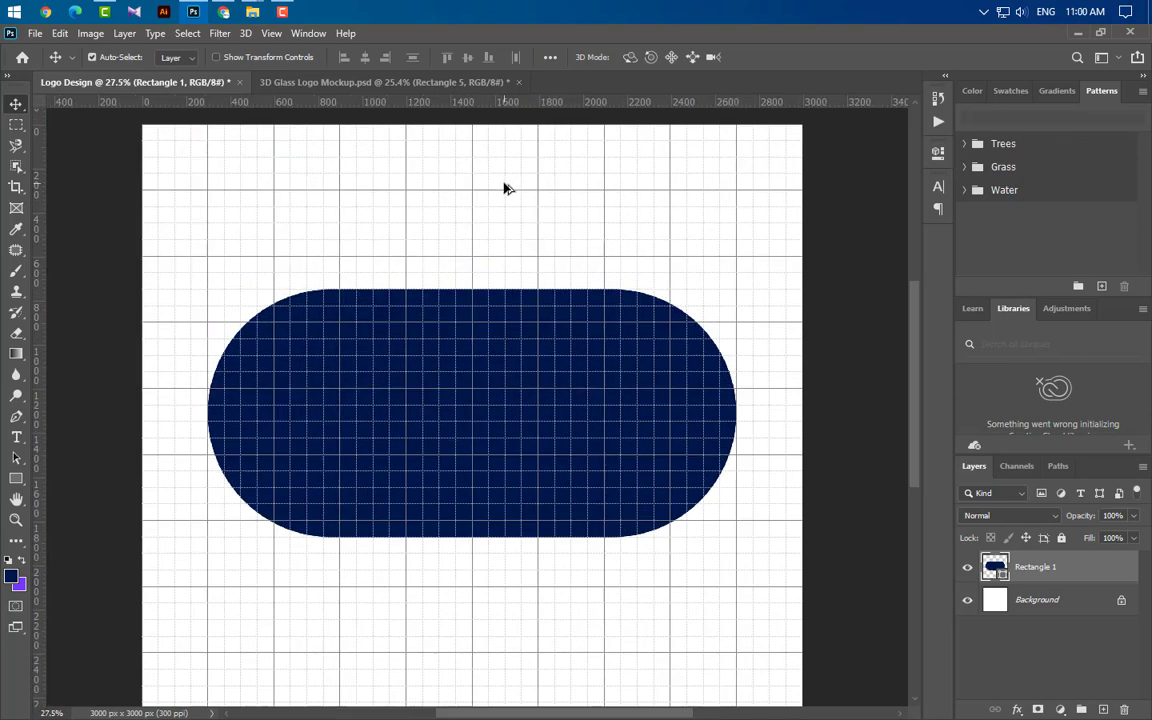
pyautogui.scroll(1, 506, 190)
pyautogui.scroll(-1, 500, 215)
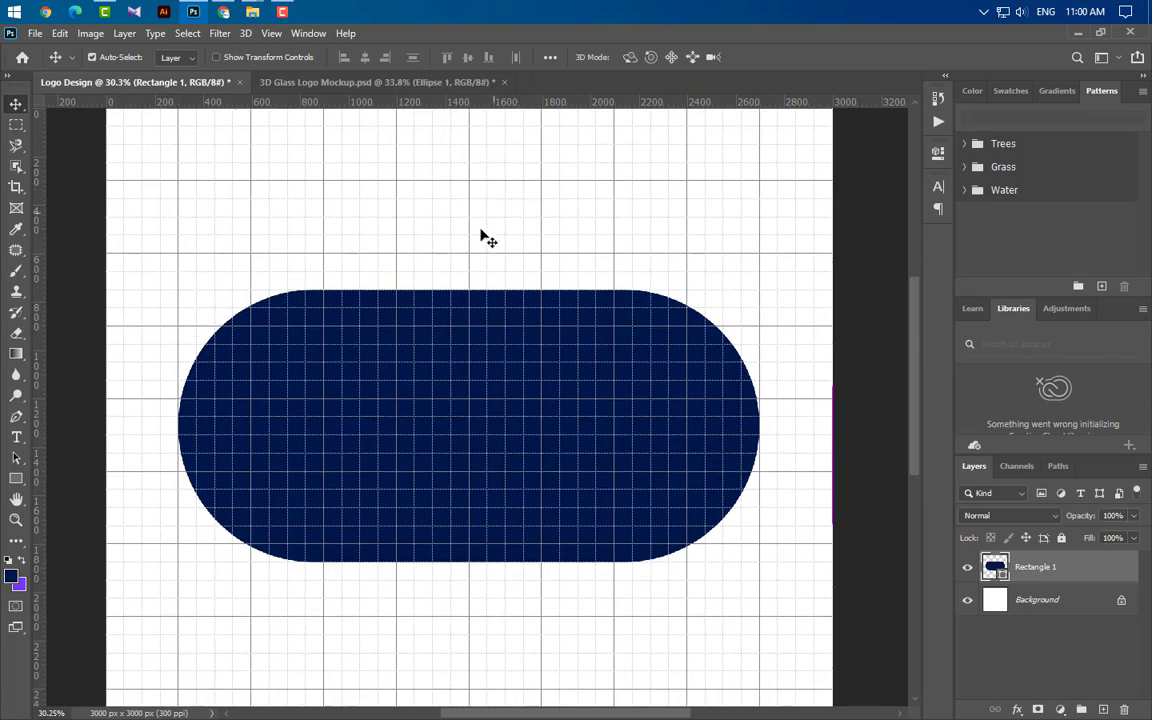
# Draw a navy circle about 630 px across on a new layer, overlapping the upper middle edge of the pill shape
pyautogui.click(14, 481)
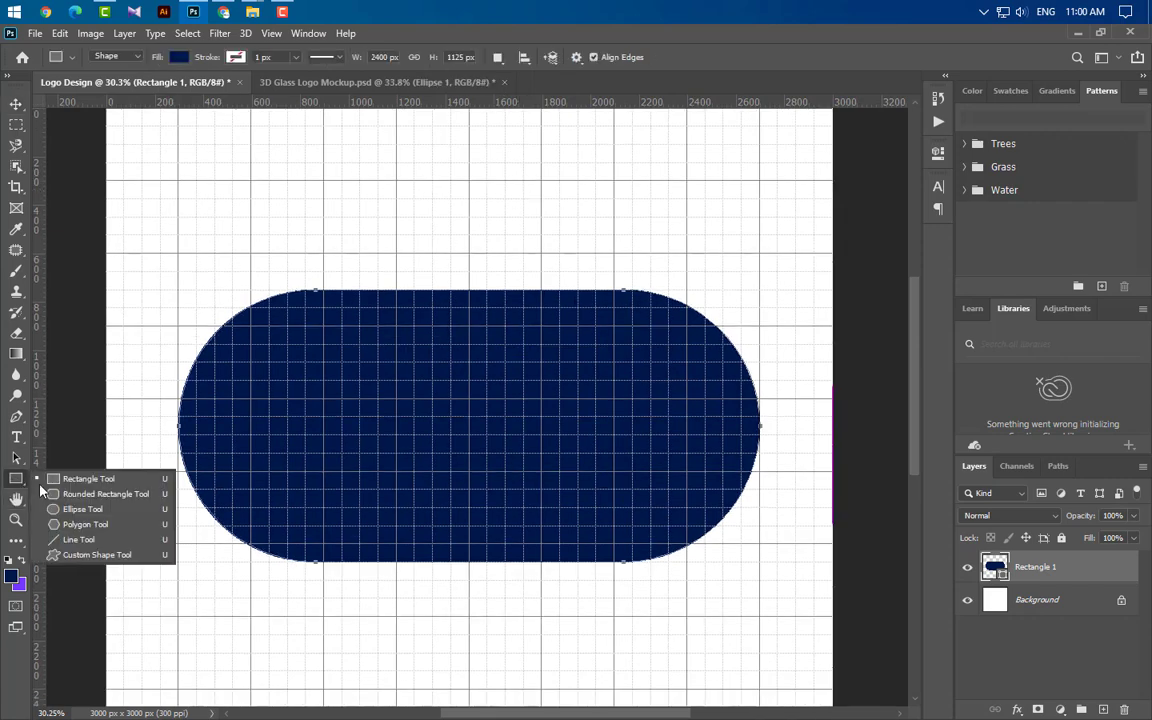
pyautogui.click(80, 509)
pyautogui.click(1104, 710)
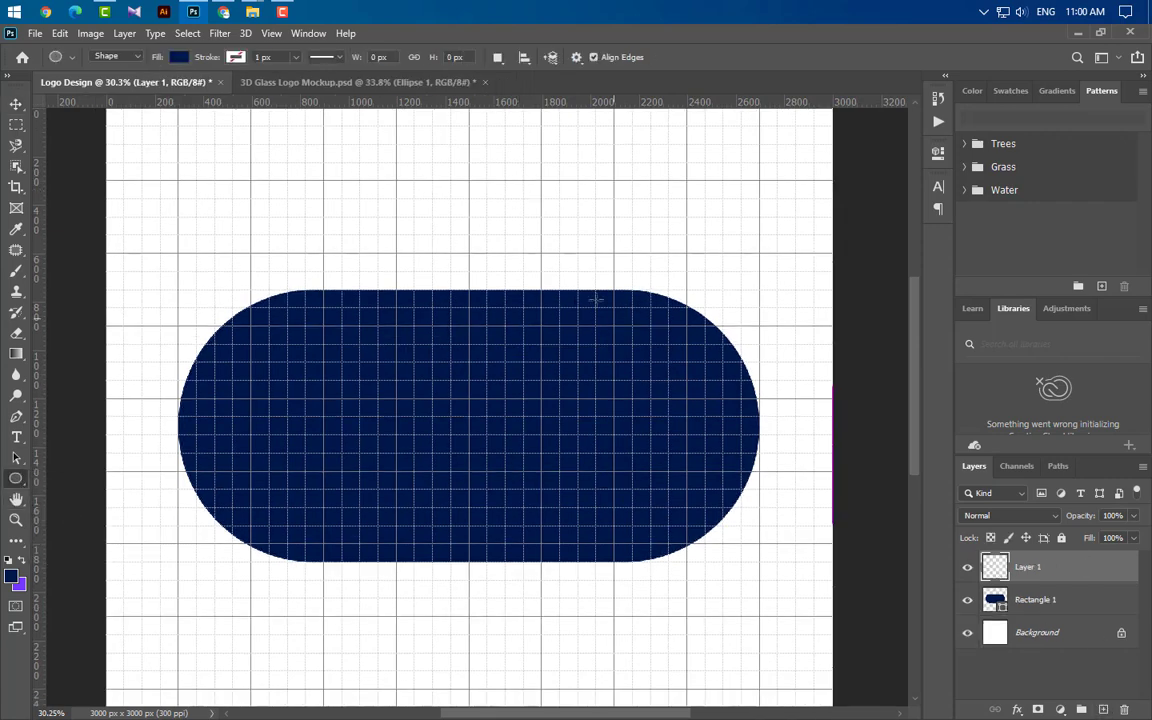
pyautogui.moveTo(403, 192); pyautogui.dragTo(549, 342)
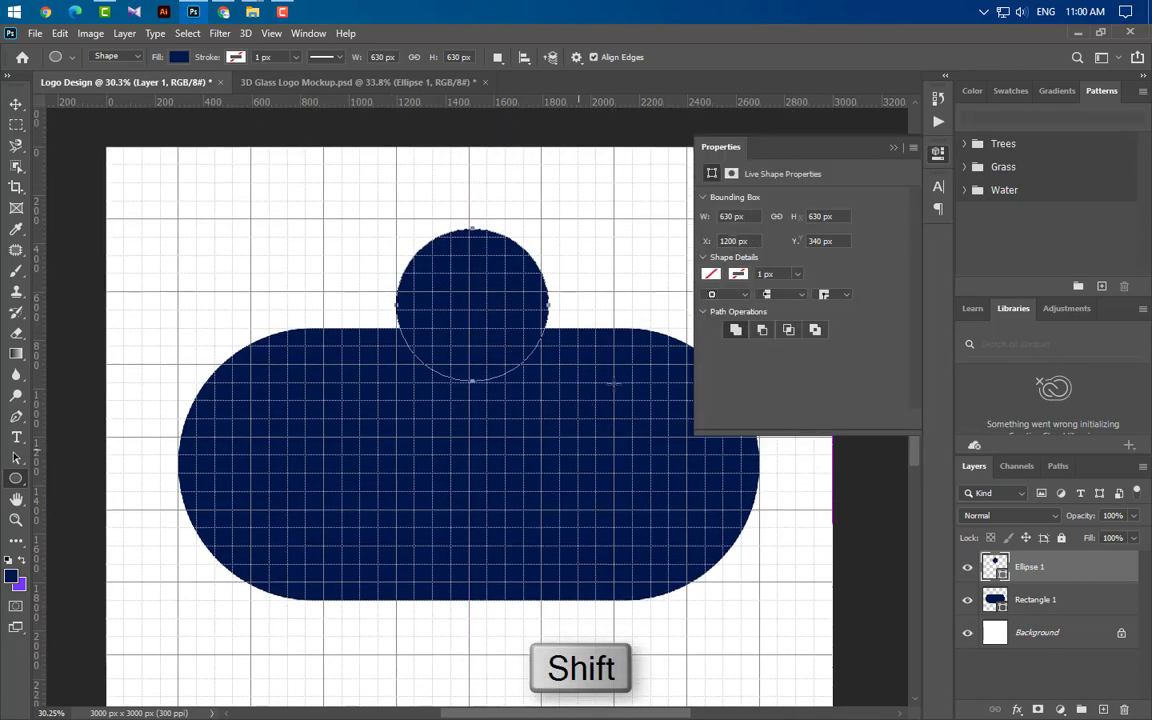
pyautogui.click(893, 147)
# Scale the circle to 214.29% and centre it at X 1500 px, Y 975 px to form the cloud's top
pyautogui.hotkey('ctrl', 't')
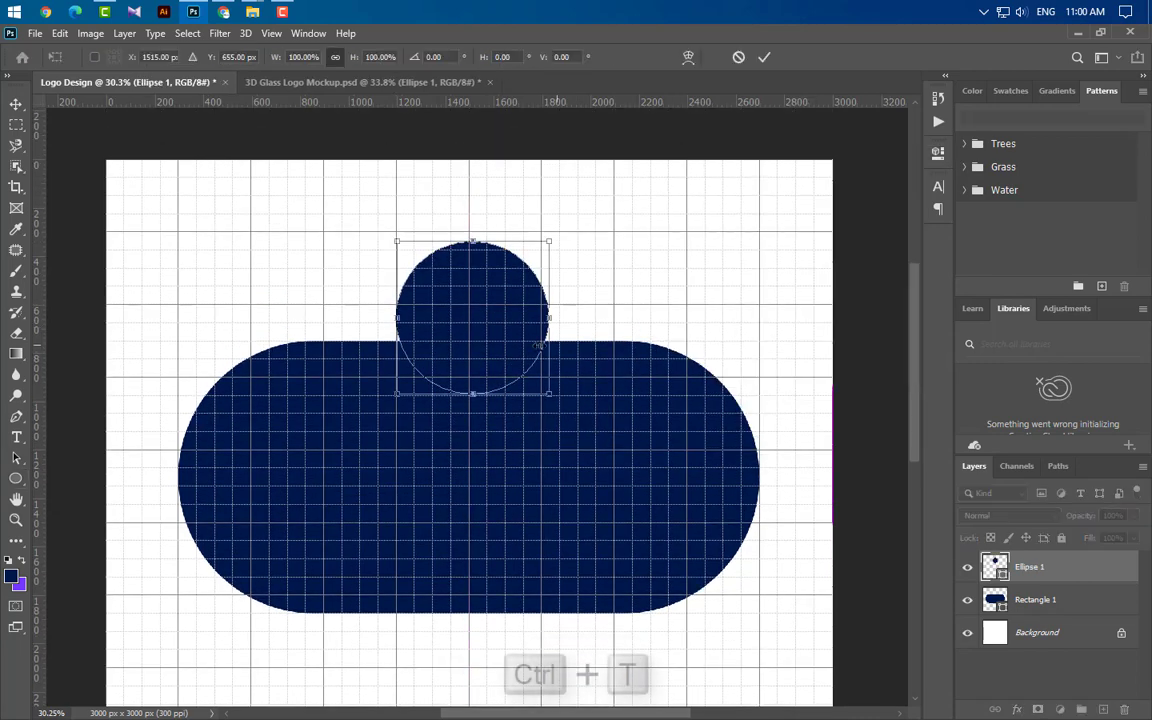
pyautogui.moveTo(498, 316); pyautogui.dragTo(499, 262)
pyautogui.moveTo(468, 386); pyautogui.dragTo(459, 556)
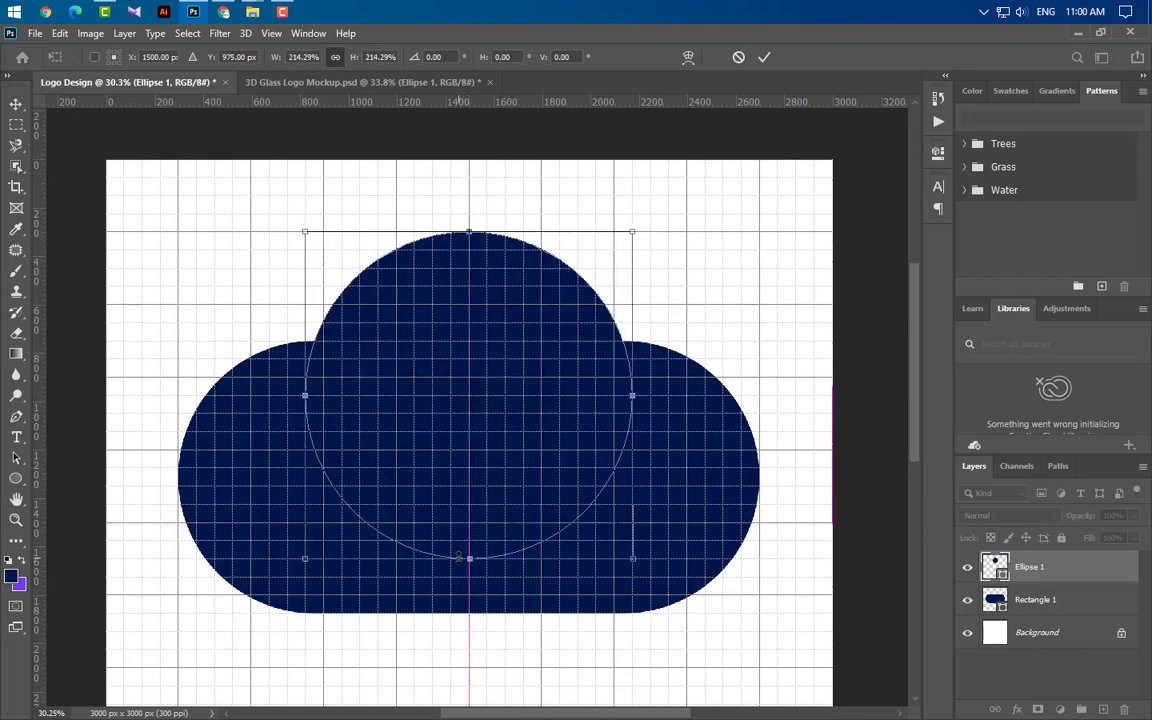
pyautogui.click(764, 57)
# Convert the circle and pill shape layers together into one smart object
pyautogui.keyDown('shift'); pyautogui.click(1080, 603); pyautogui.keyUp('shift')
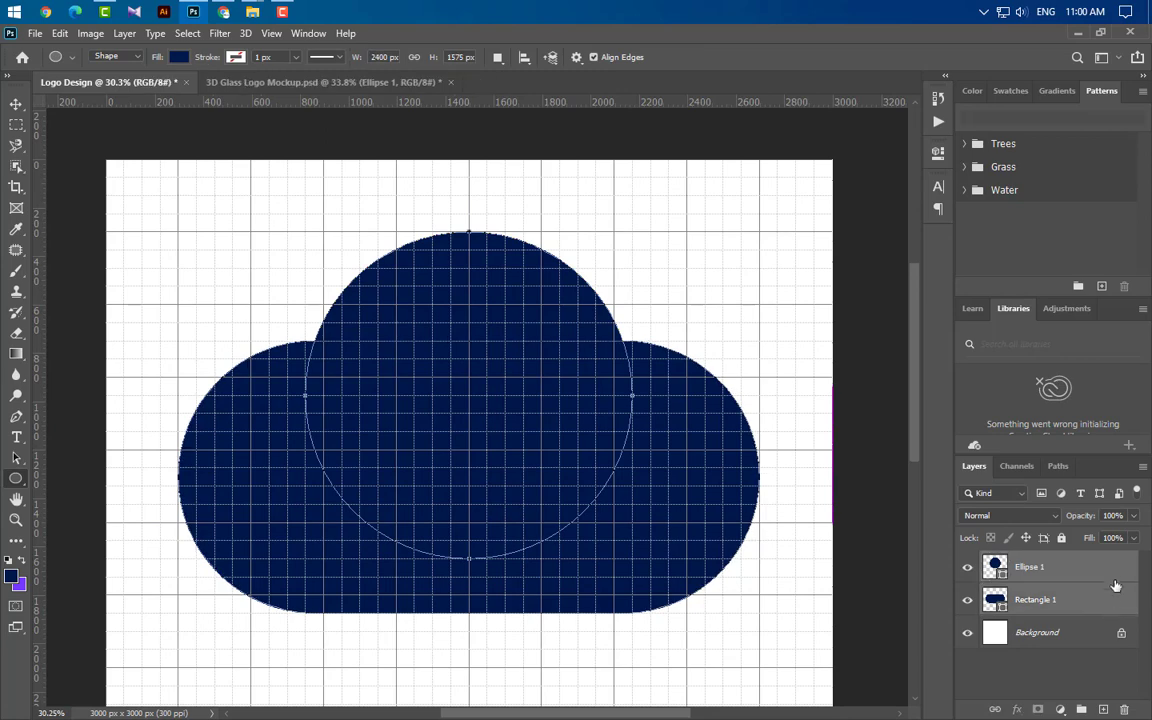
pyautogui.rightClick(1080, 603)
pyautogui.click(1020, 264)
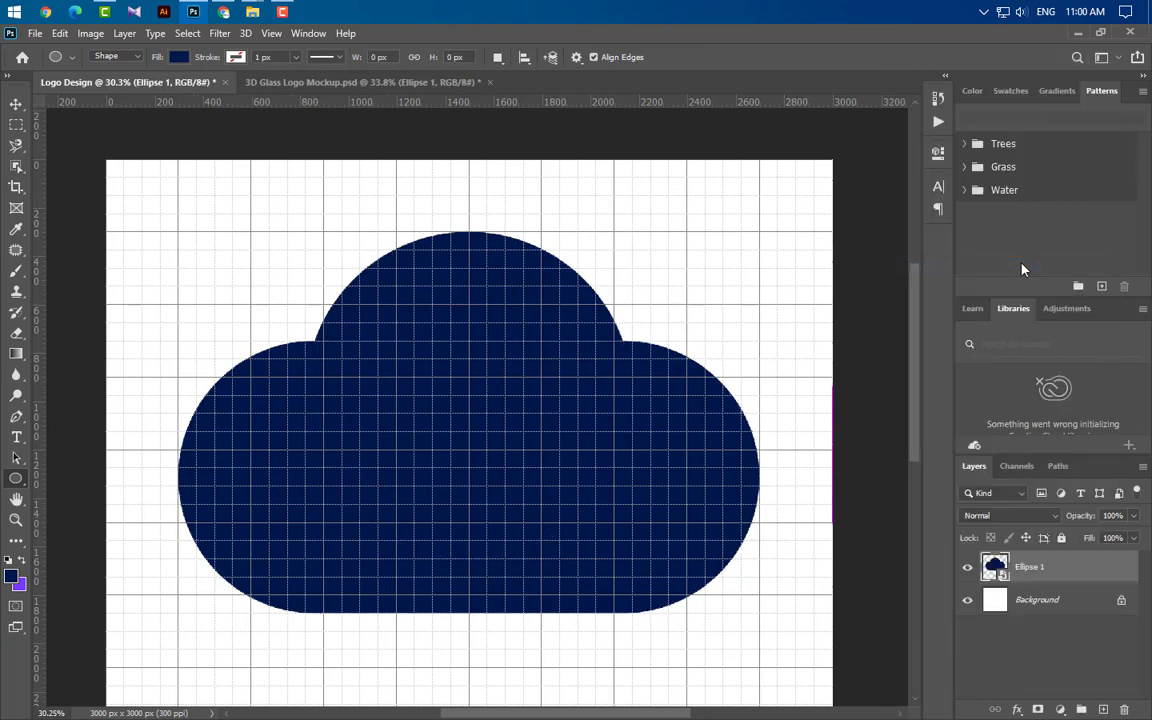
# Draw a circle about 551 px across in the middle of the cloud and fill it with white (ffffff)
pyautogui.scroll(-2, 650, 509)
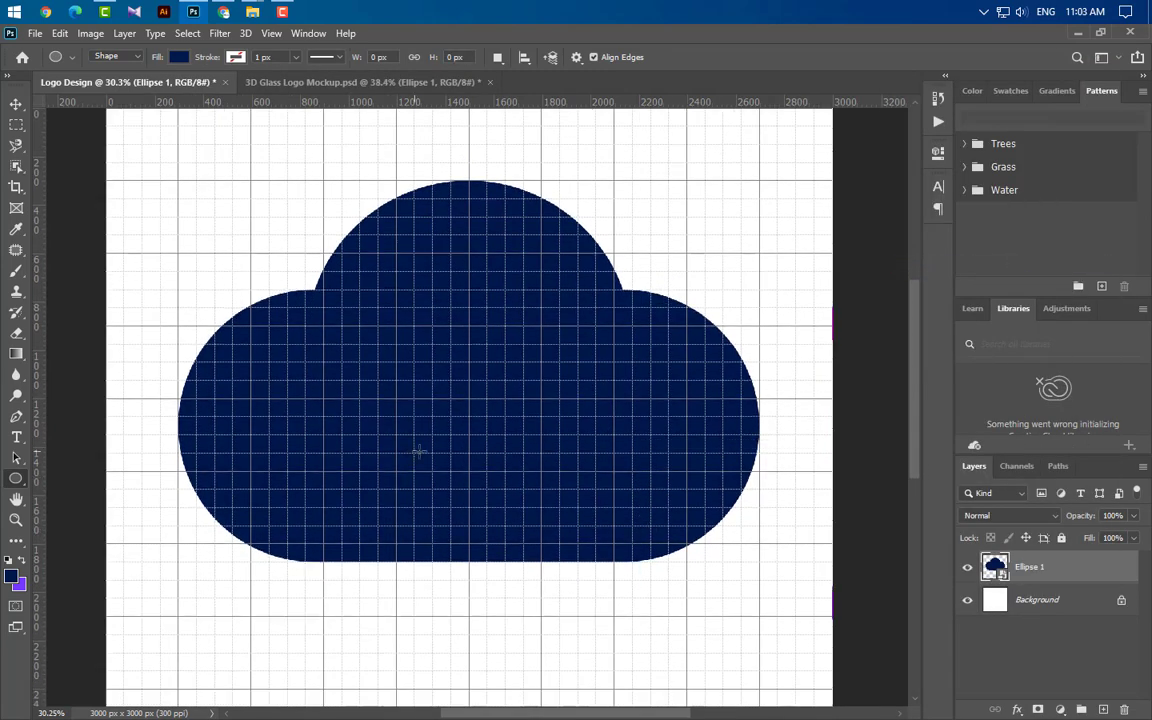
pyautogui.scroll(1, 513, 384)
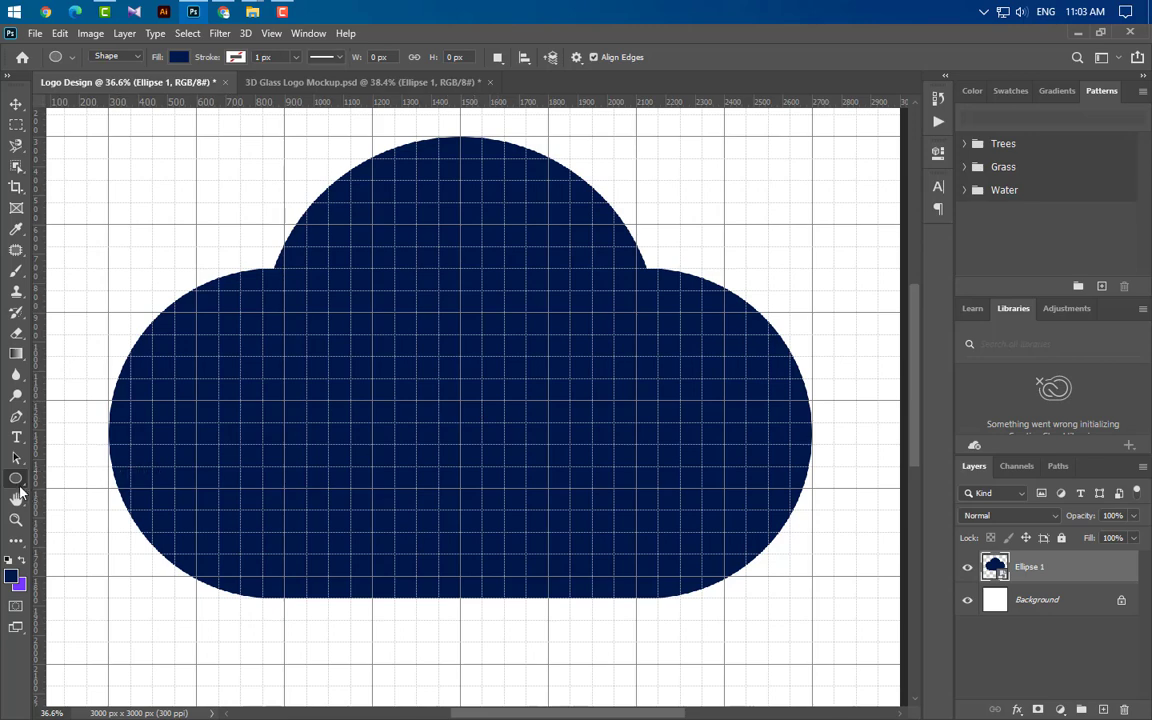
pyautogui.moveTo(366, 258); pyautogui.dragTo(526, 420)
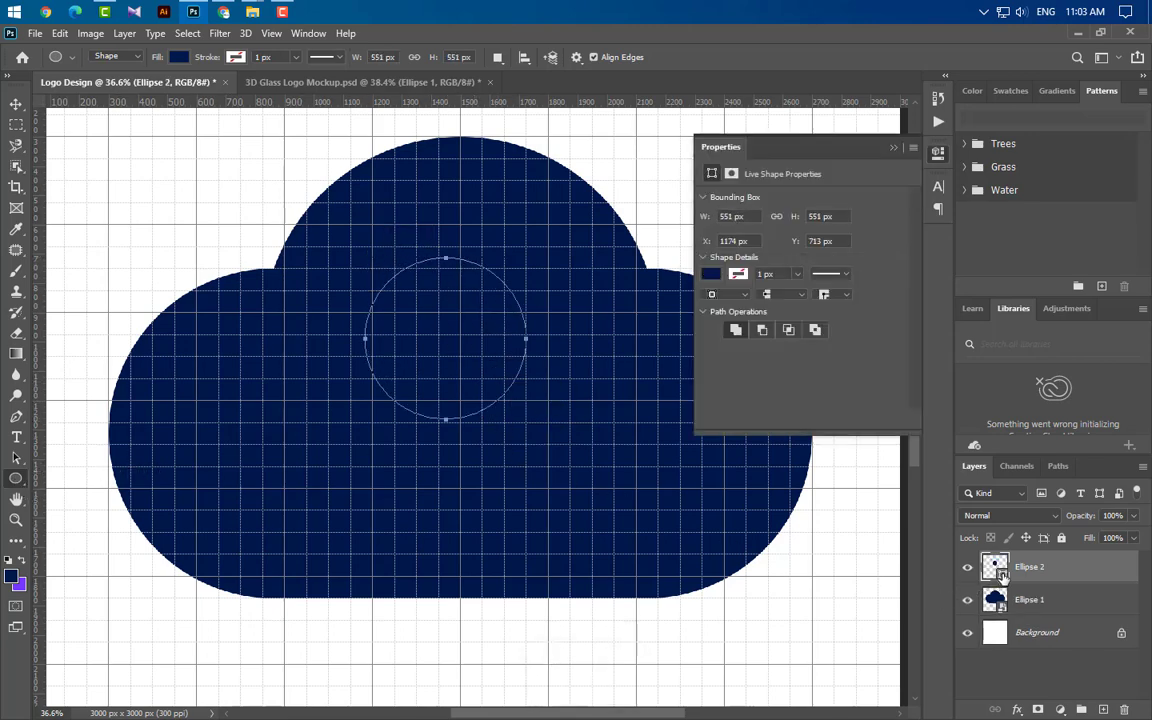
pyautogui.doubleClick(996, 567)
pyautogui.write('ffffff')
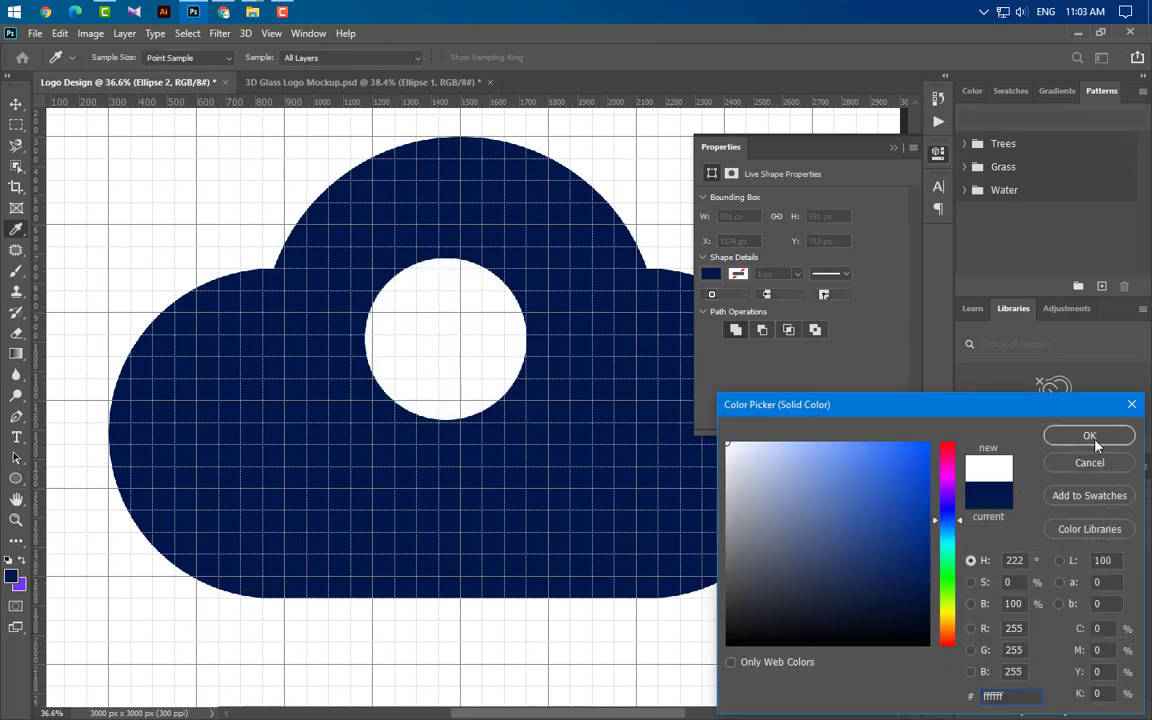
pyautogui.click(1089, 436)
pyautogui.click(893, 147)
# Scale the white circle to 190.56% and centre it at X 1500 px, Y 975 px
pyautogui.hotkey('ctrl', 't')
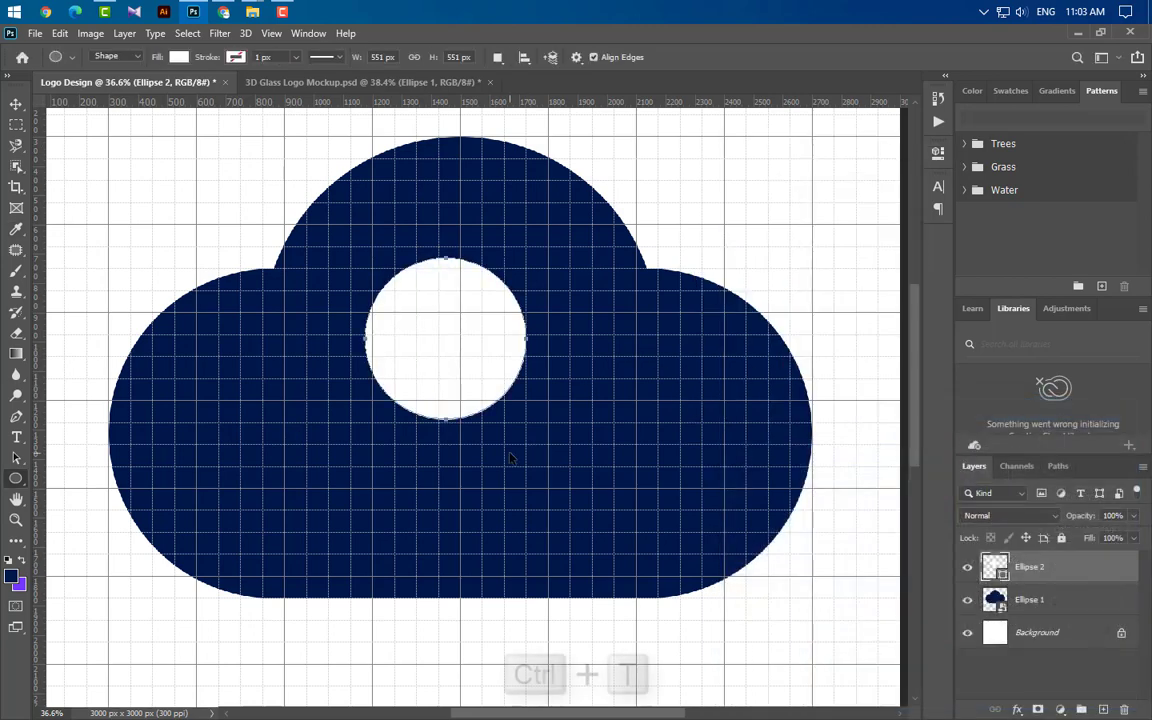
pyautogui.moveTo(450, 336); pyautogui.dragTo(460, 488)
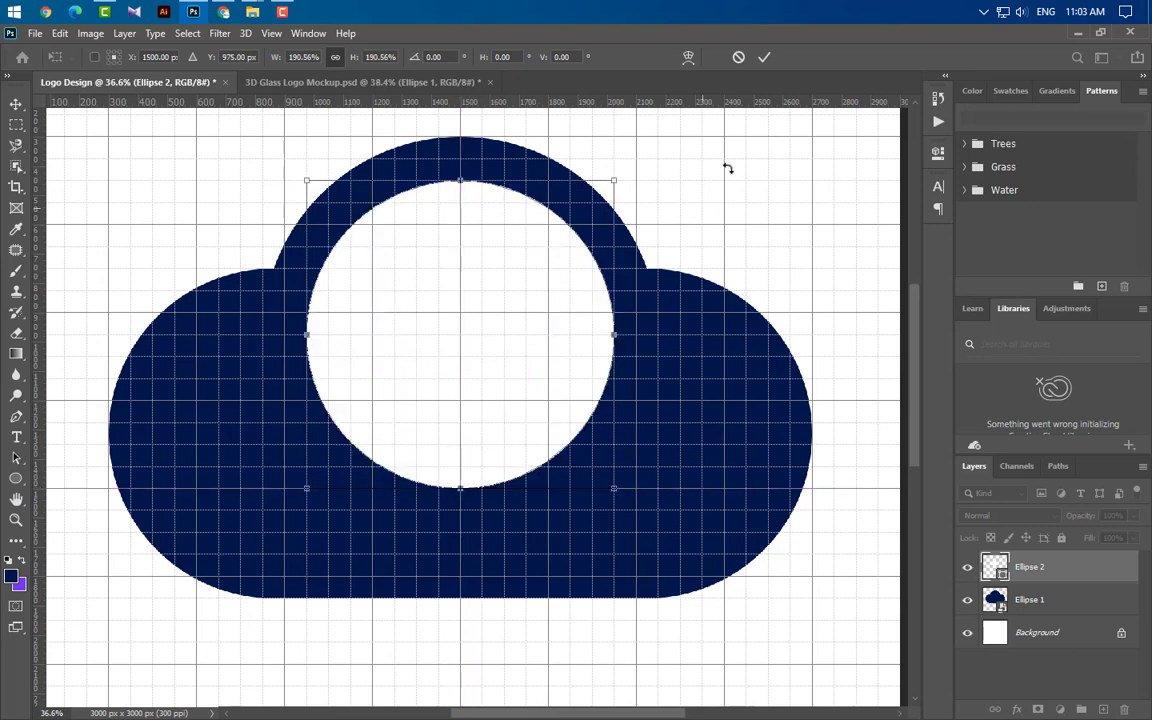
pyautogui.click(764, 57)
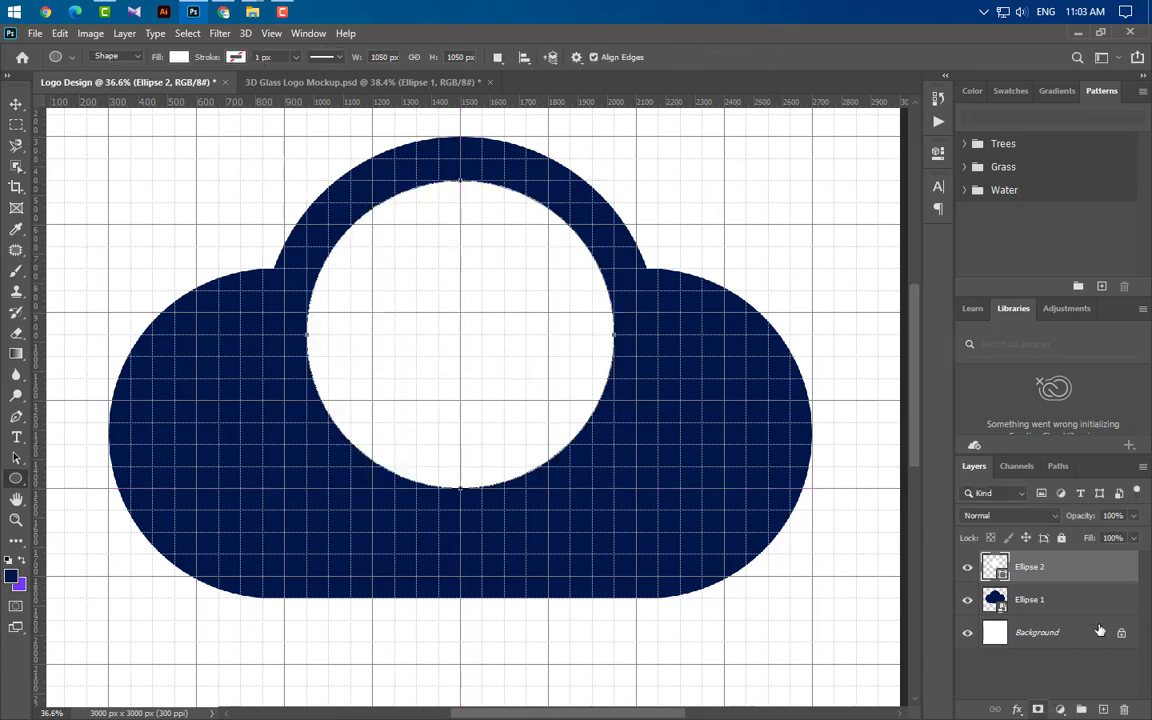
# Duplicate the white circle layer and scale the copy to 71.43%, concentric with the original
pyautogui.moveTo(1104, 580); pyautogui.dragTo(1101, 711)
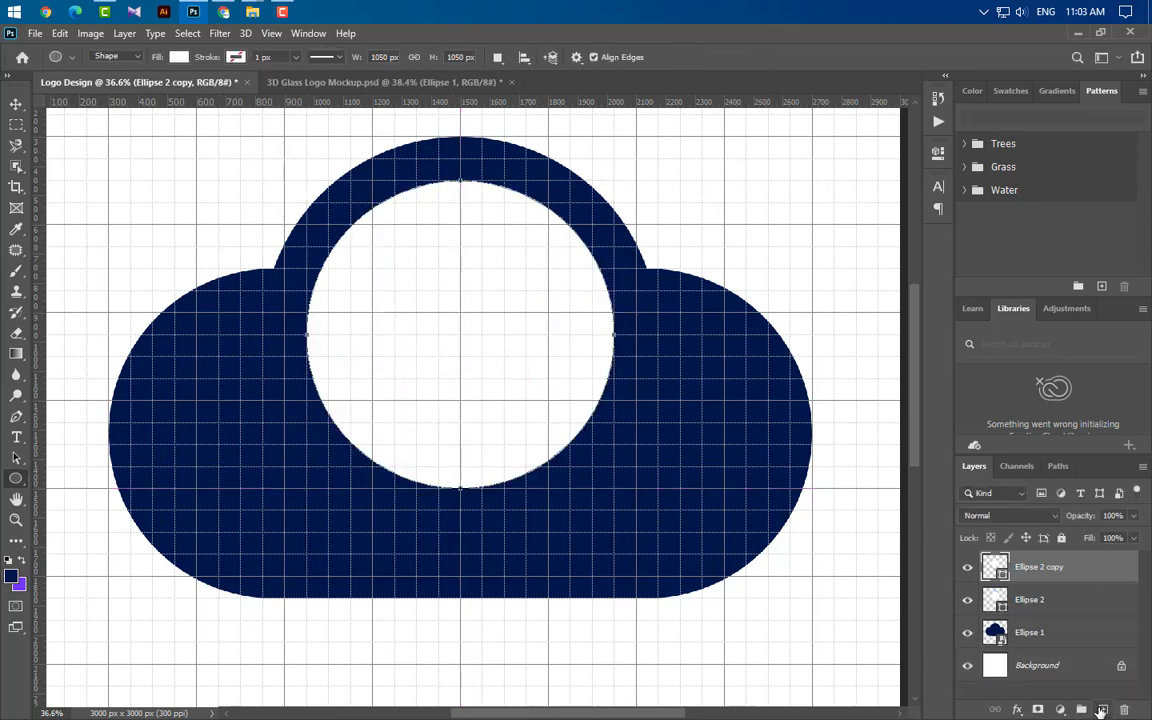
pyautogui.hotkey('ctrl', 't')
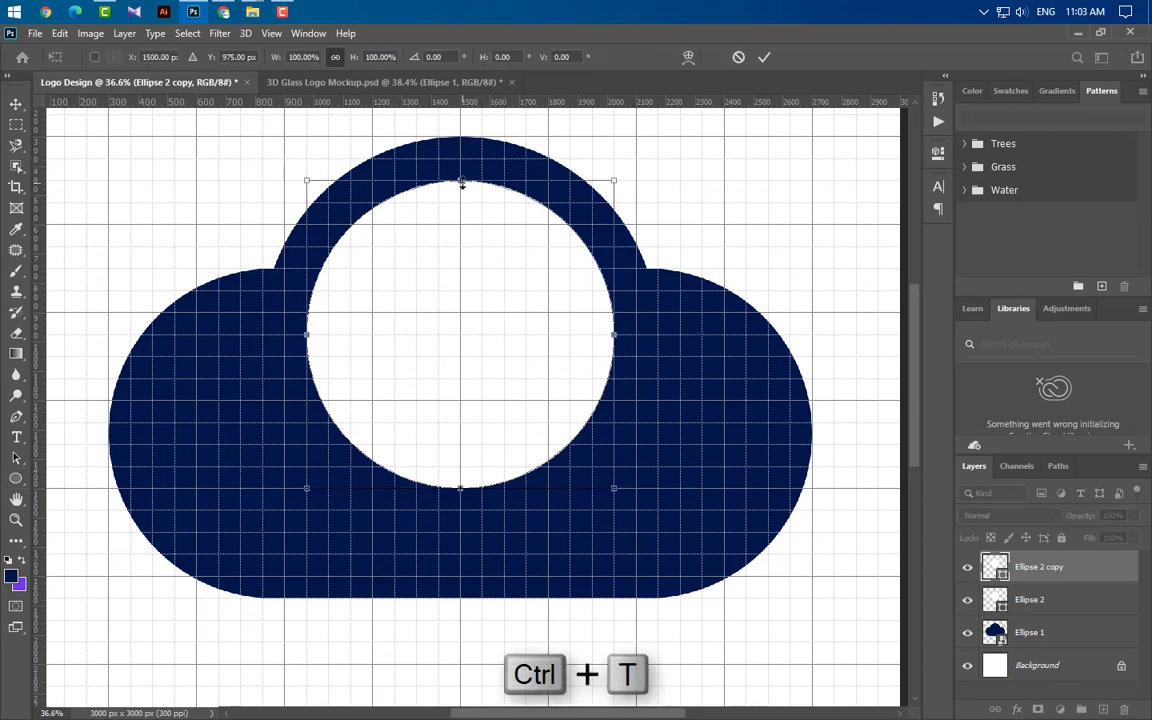
pyautogui.moveTo(461, 184); pyautogui.dragTo(462, 224)
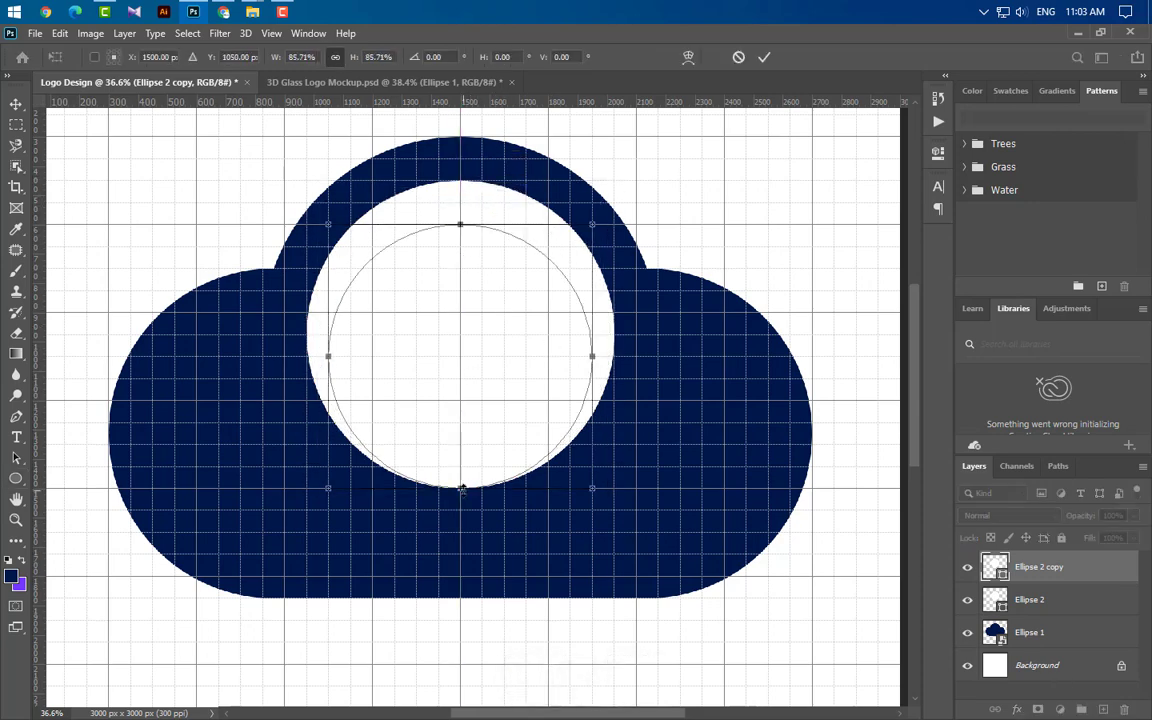
pyautogui.moveTo(461, 488); pyautogui.dragTo(461, 444)
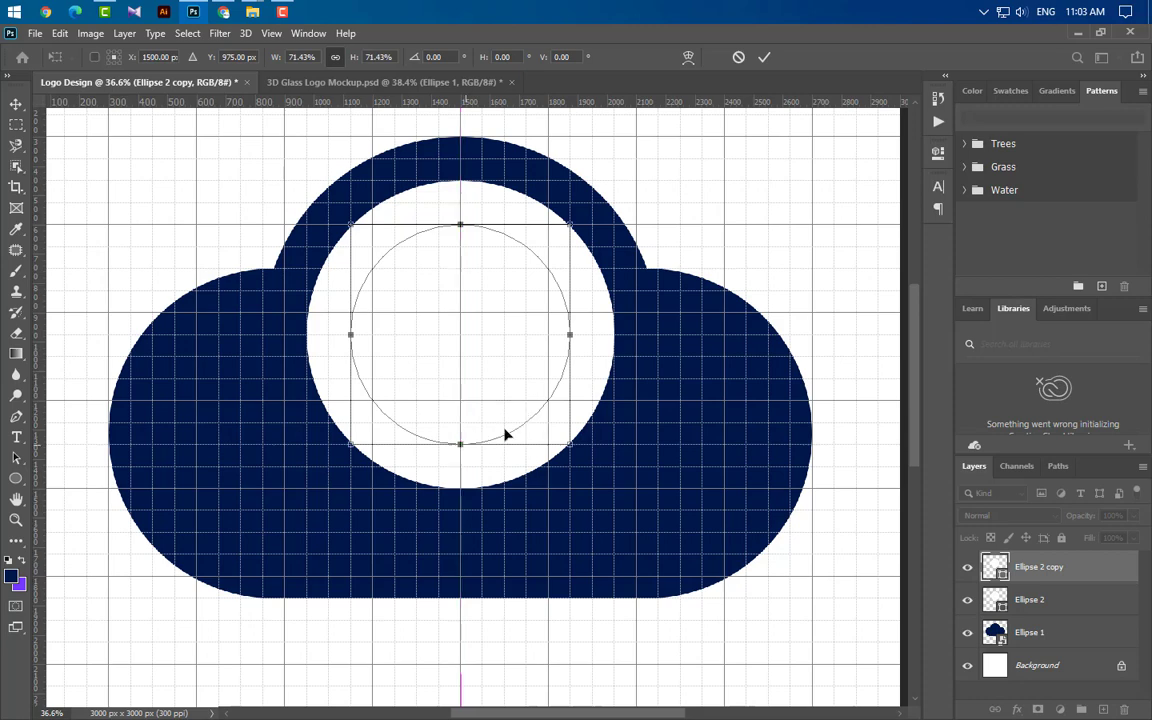
pyautogui.click(760, 59)
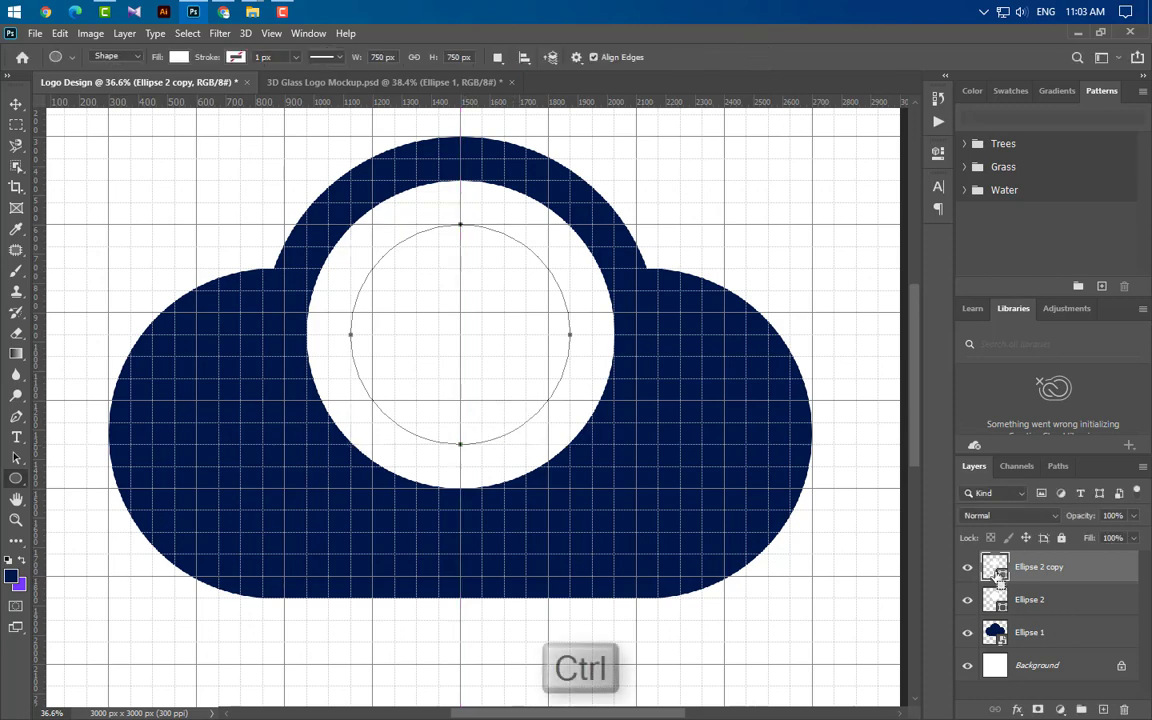
# Load the smaller circle as a selection, delete its layer, and cut that area out of the rasterized larger circle to leave a ring
pyautogui.keyDown('ctrl'); pyautogui.click(1003, 580); pyautogui.keyUp('ctrl')
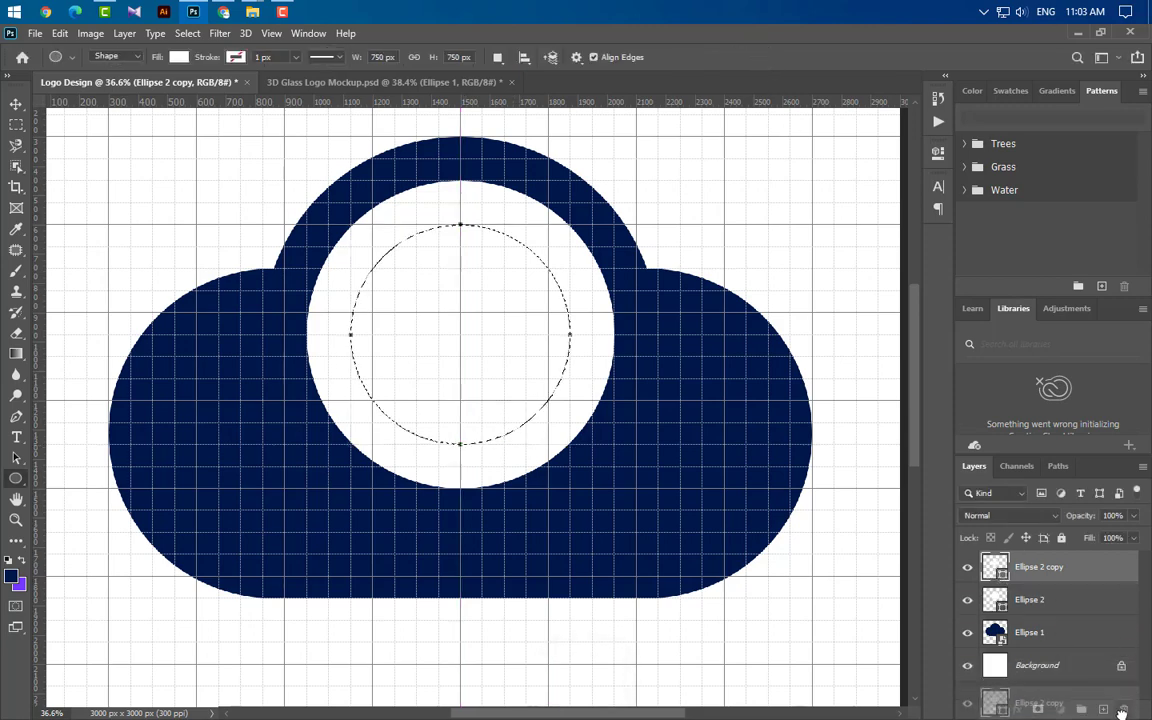
pyautogui.press('Delete')
pyautogui.rightClick(1108, 591)
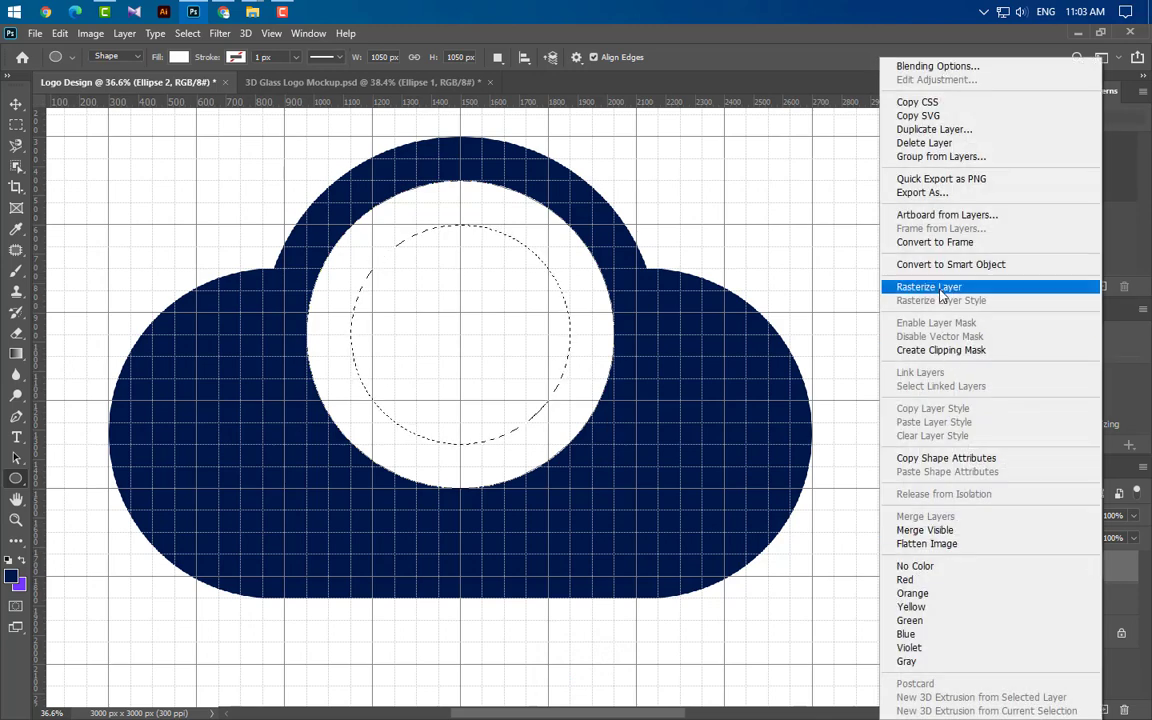
pyautogui.click(938, 288)
pyautogui.press('Delete')
pyautogui.hotkey('ctrl', 'd')
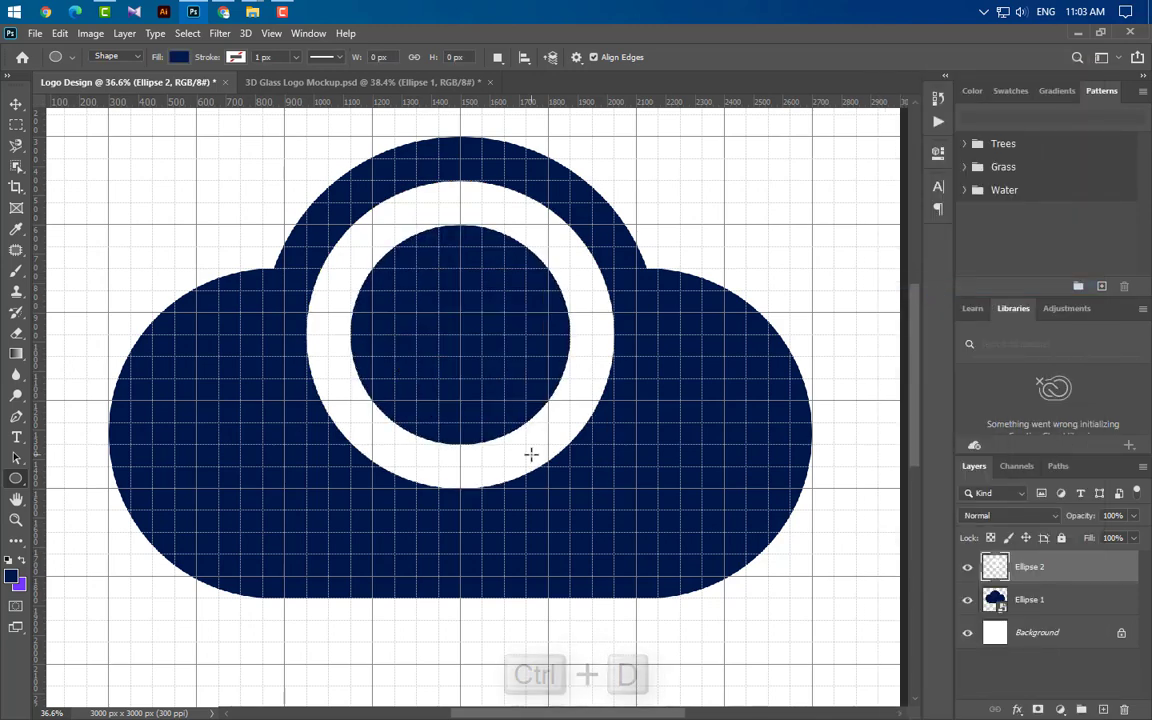
# Draw a 150 × 975 px vertical rectangle at X 1875 px, Y 975 px, extending from the ring's right side past the cloud's base
pyautogui.rightClick(15, 480)
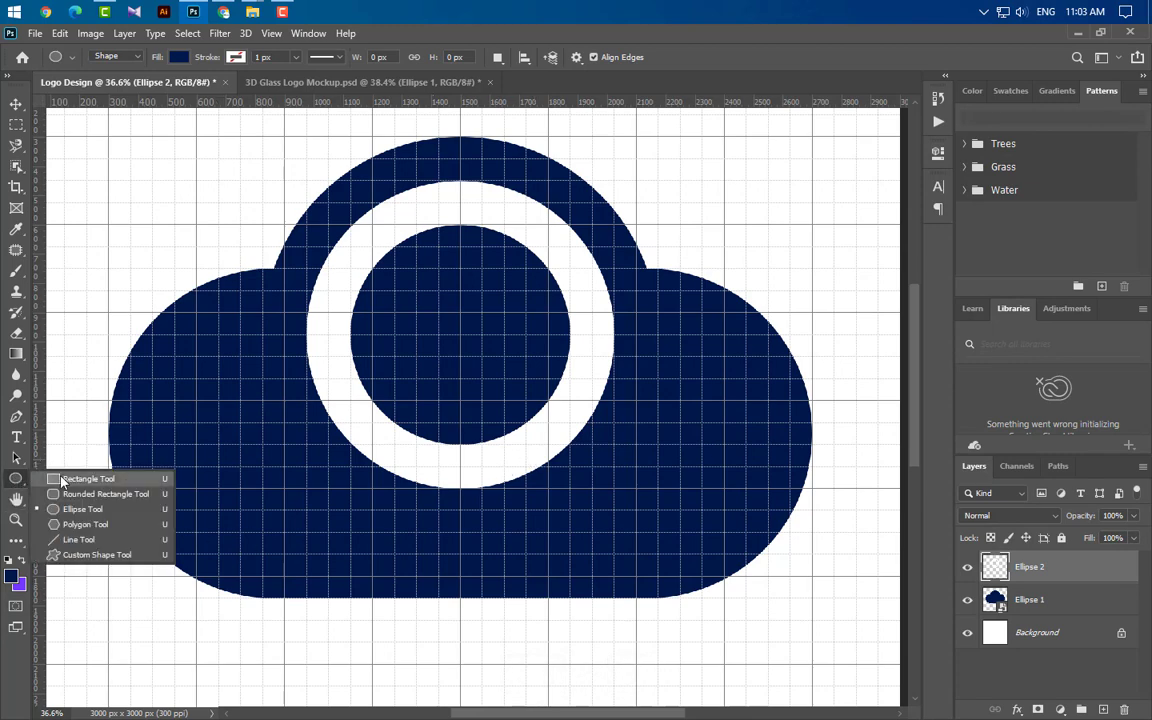
pyautogui.click(88, 479)
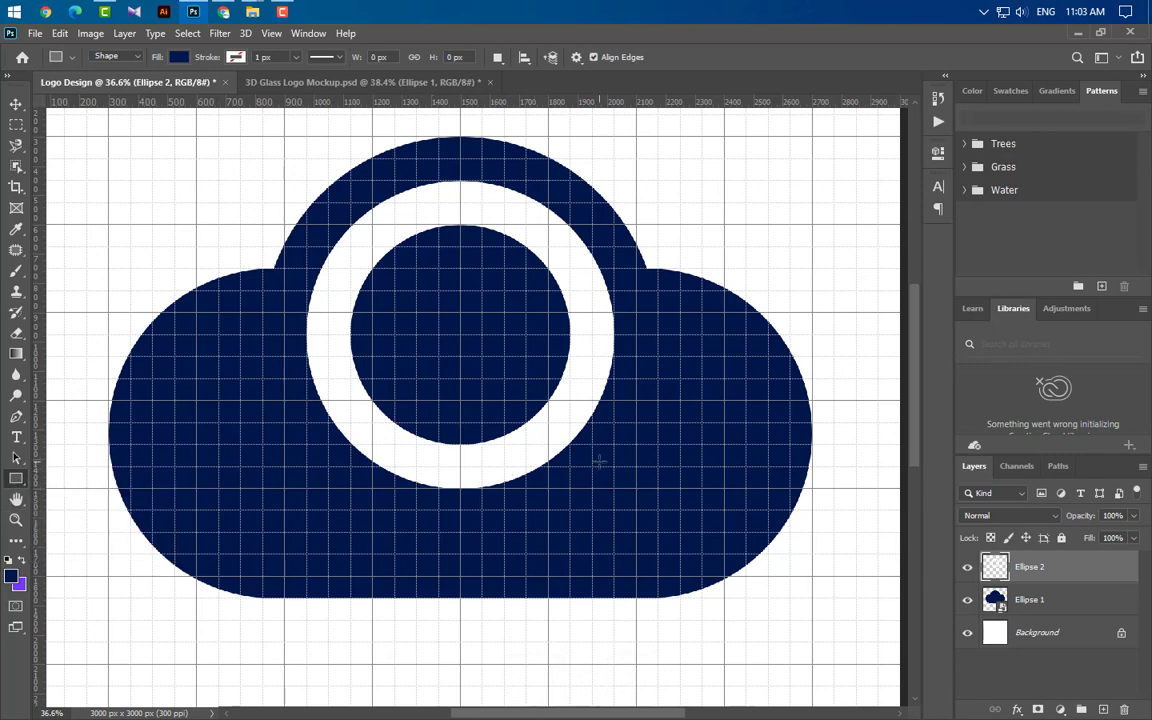
pyautogui.hscroll(-1, 599, 463)
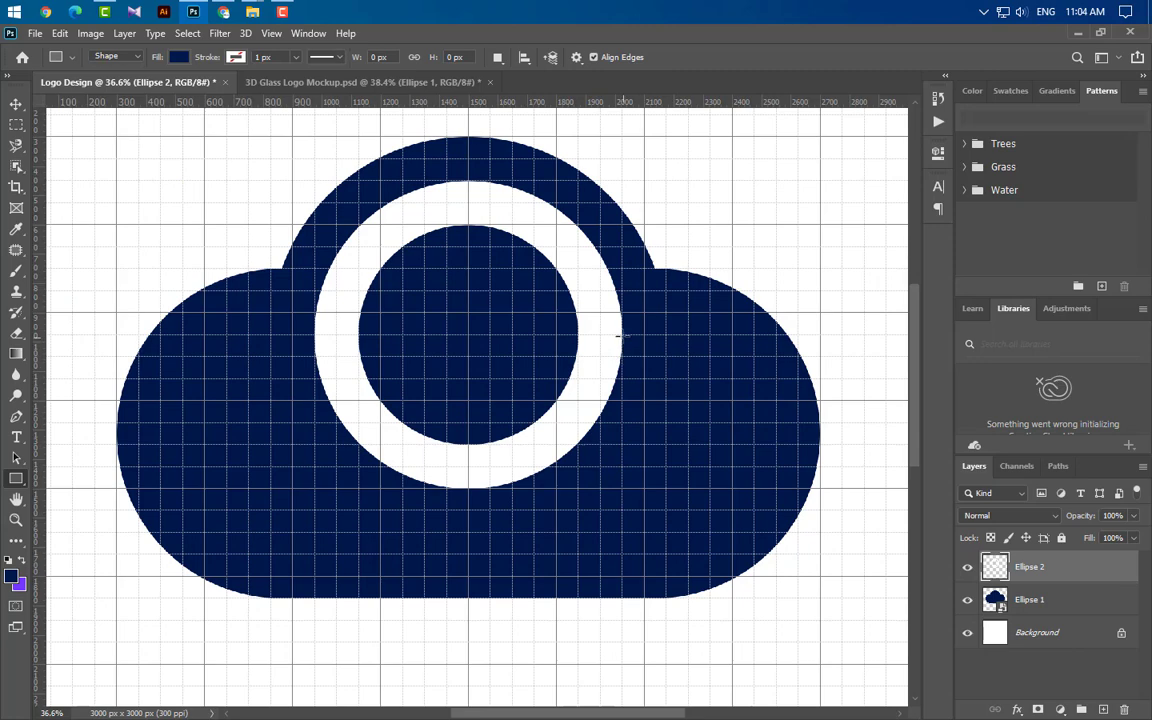
pyautogui.moveTo(620, 335); pyautogui.dragTo(577, 617)
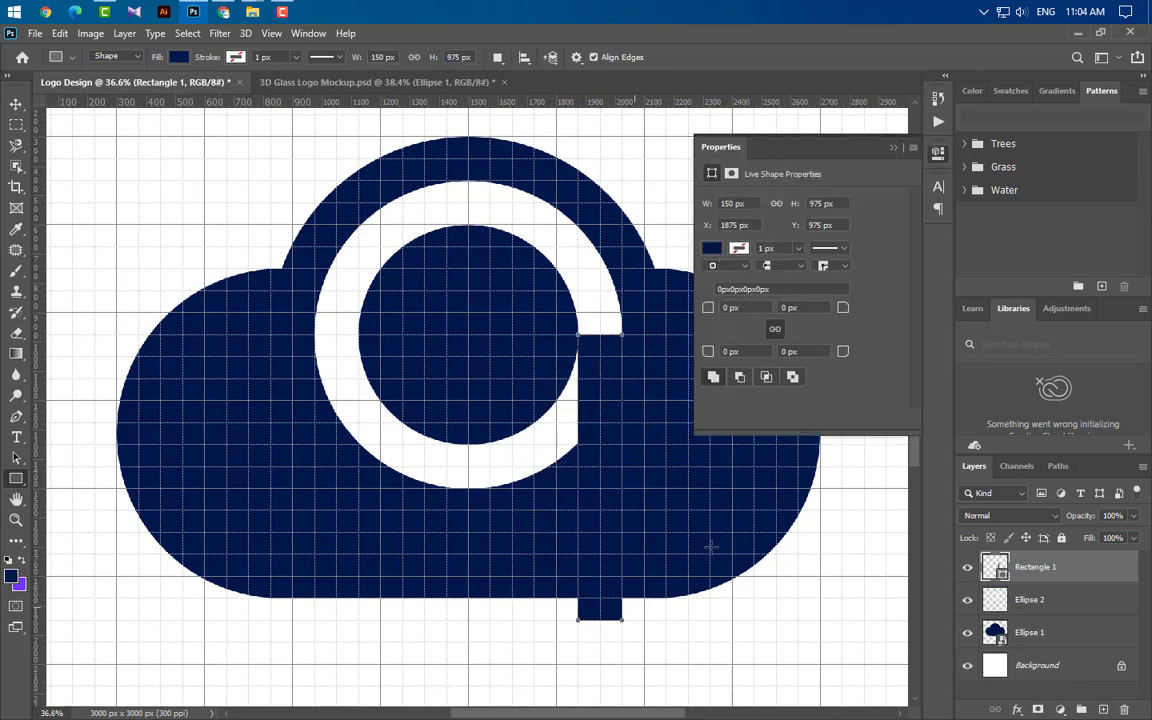
pyautogui.click(895, 147)
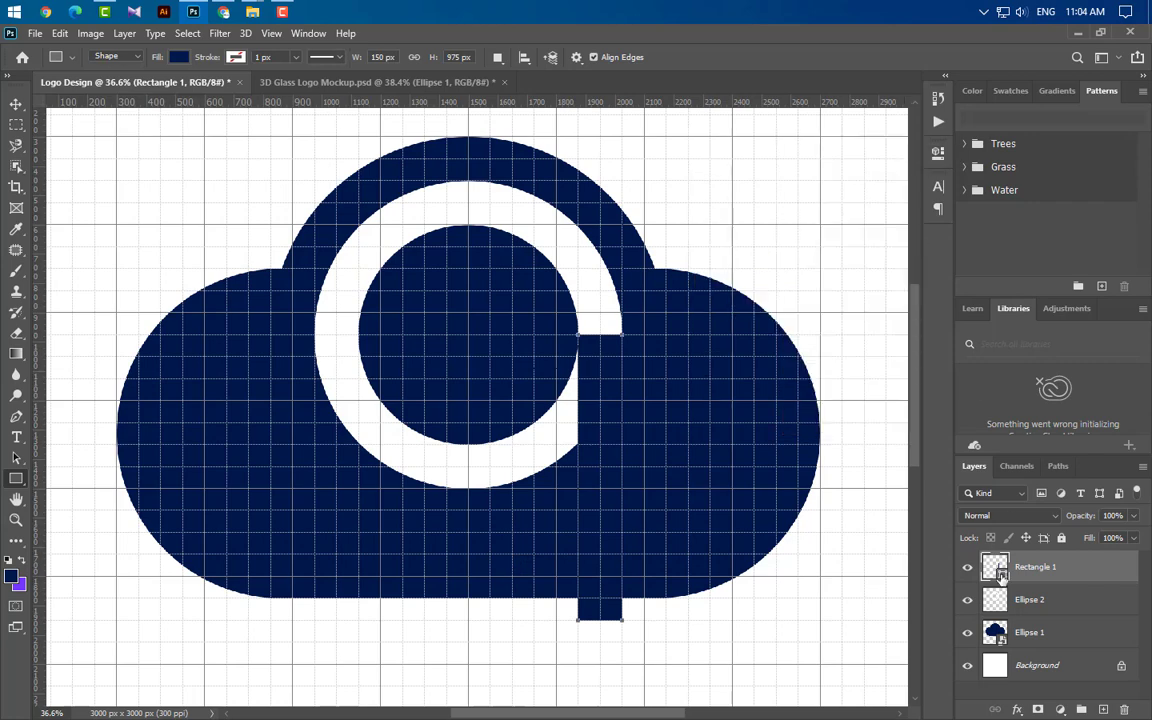
# Recolour the vertical rectangle white (ffffff) by sampling the ring's colour
pyautogui.doubleClick(1001, 577)
pyautogui.click(527, 455)
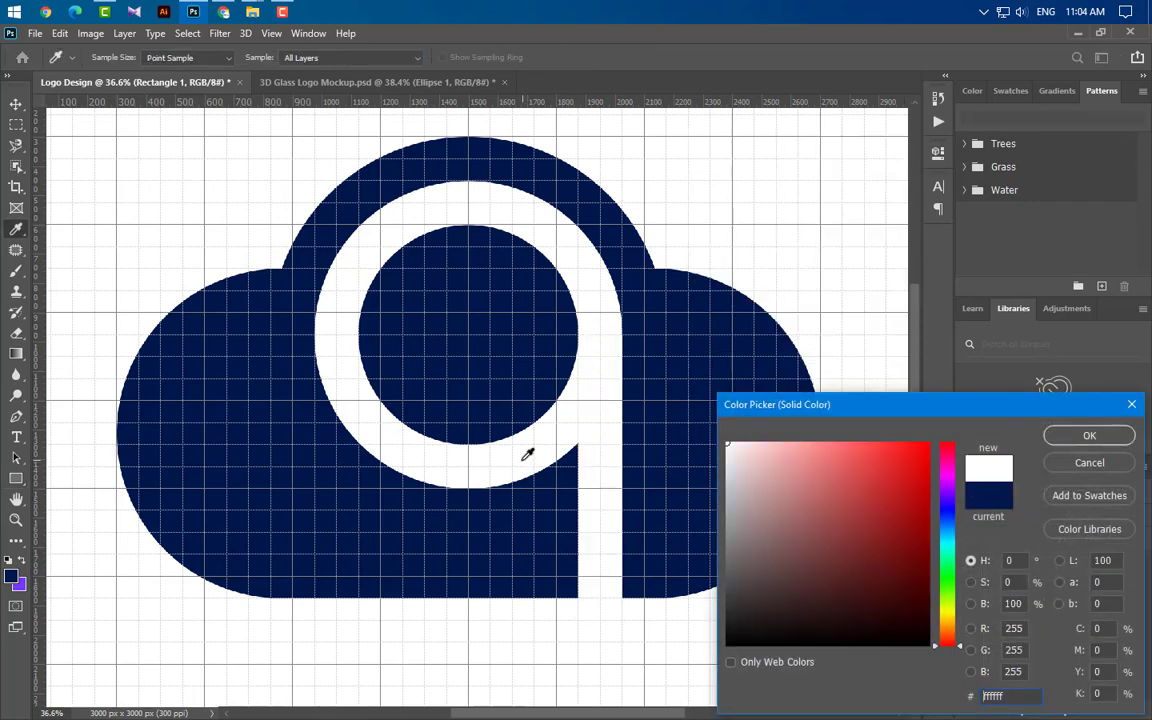
pyautogui.click(1089, 435)
# Add a light grey (e2e2e0) Color Overlay to the background layer and lock that layer
pyautogui.click(1121, 670)
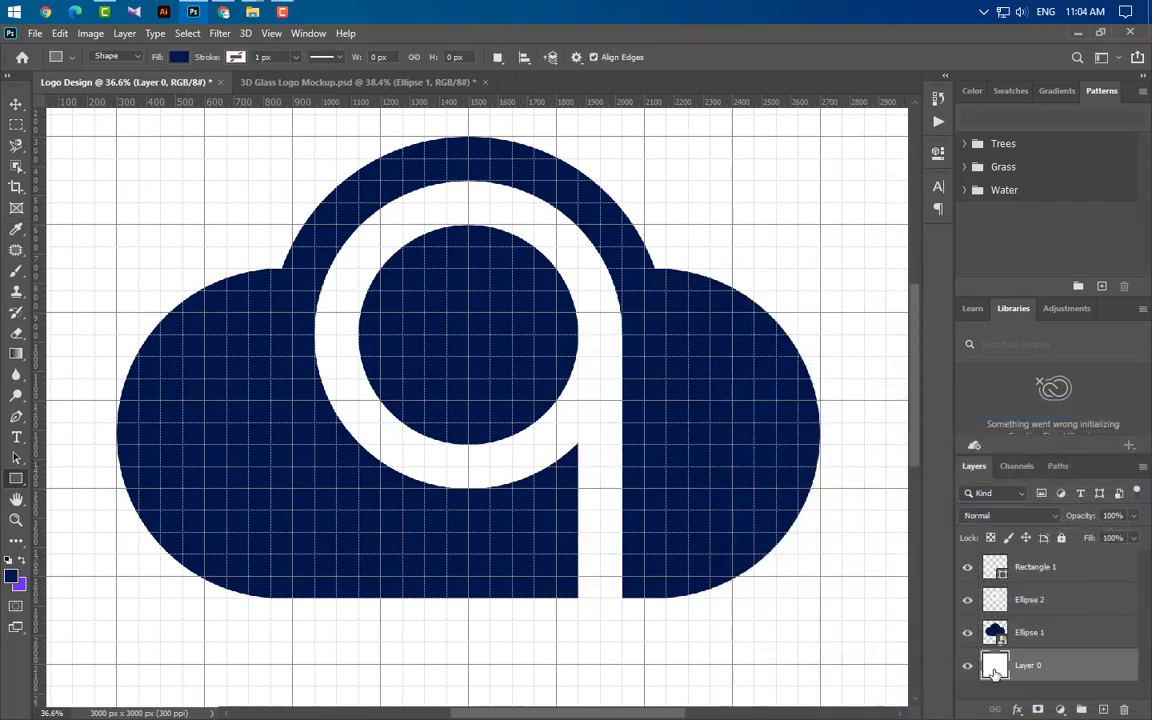
pyautogui.doubleClick(997, 660)
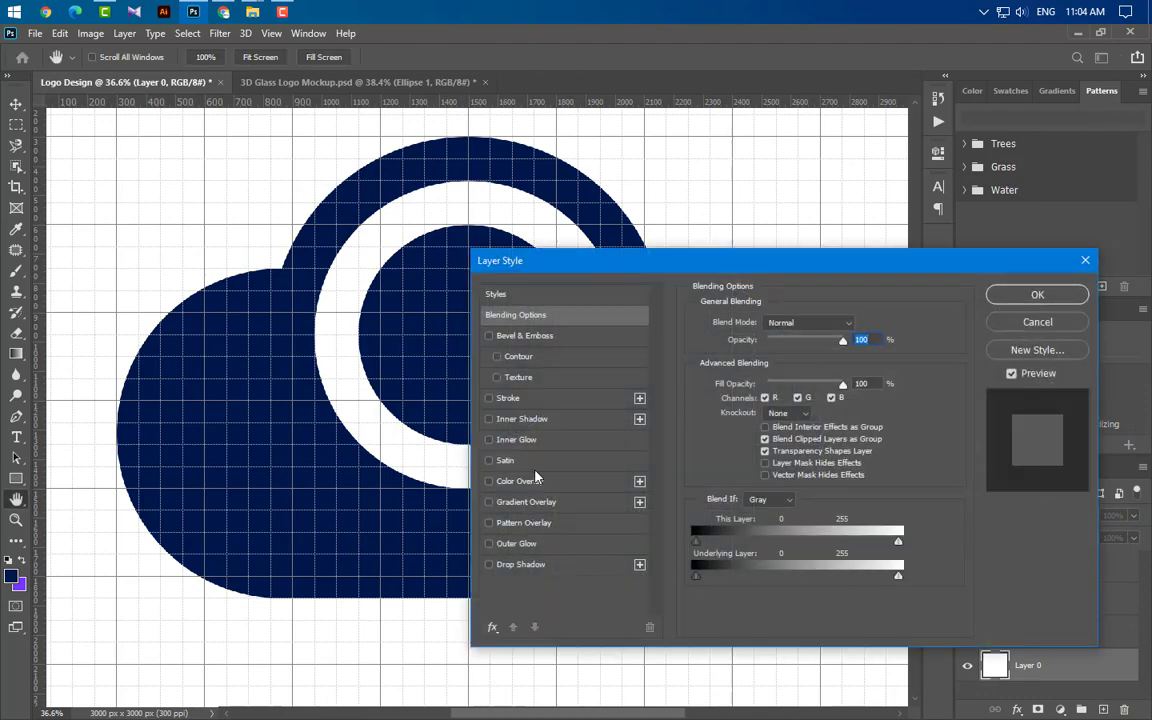
pyautogui.click(577, 487)
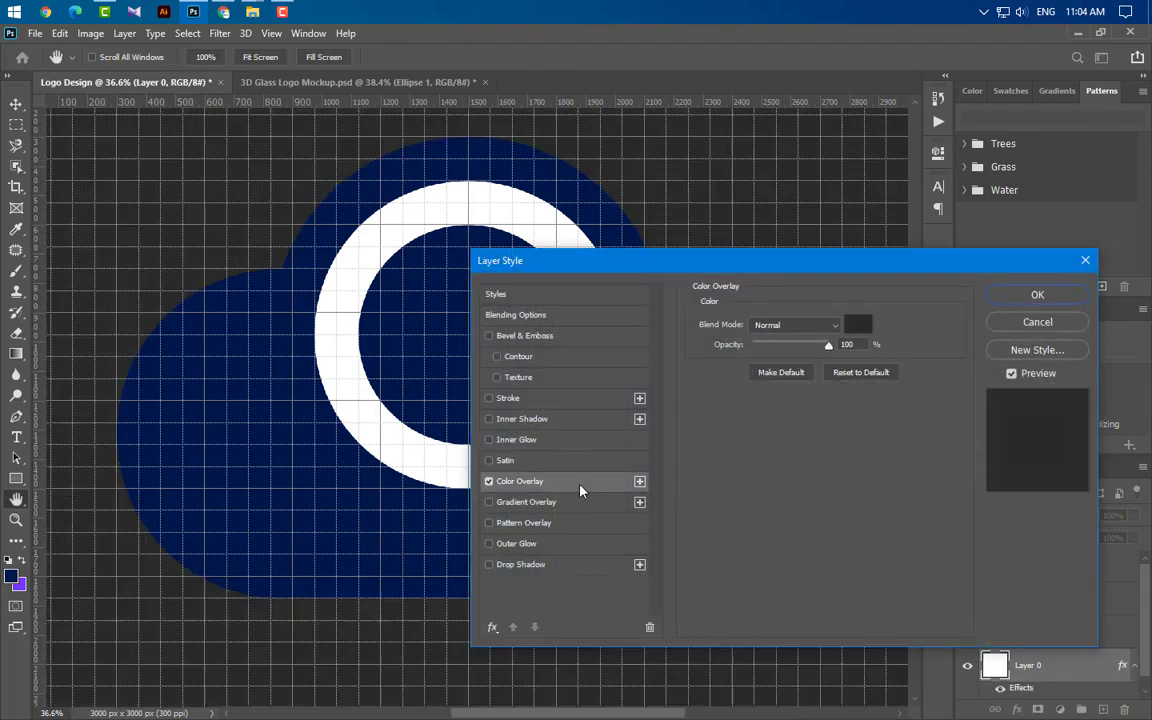
pyautogui.click(860, 326)
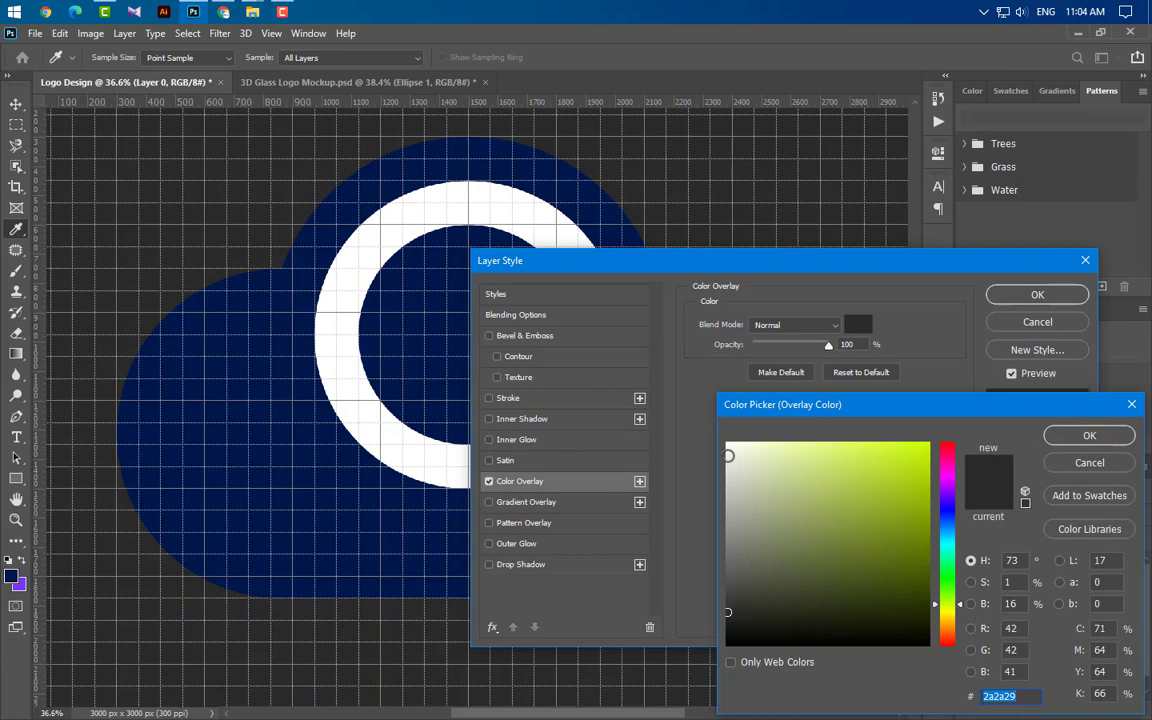
pyautogui.click(727, 456)
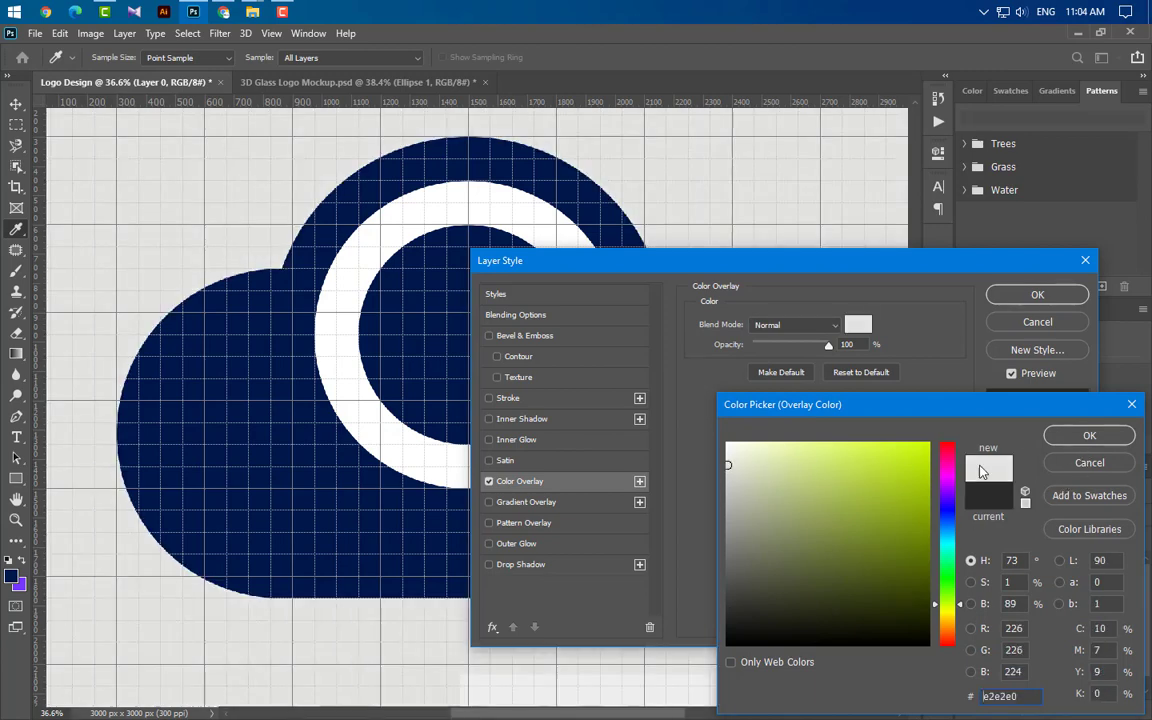
pyautogui.click(1089, 435)
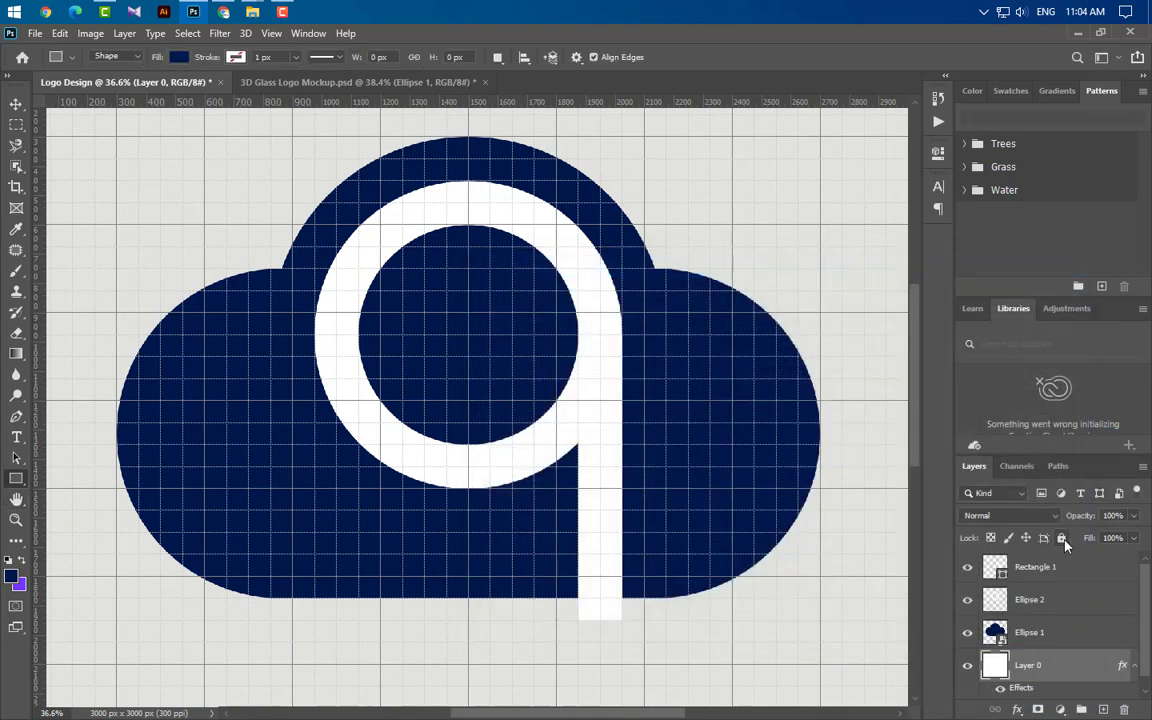
# On a new top layer, draw a circle about 370 px in diameter just below the stem's lower end
pyautogui.scroll(-7, 752, 580)
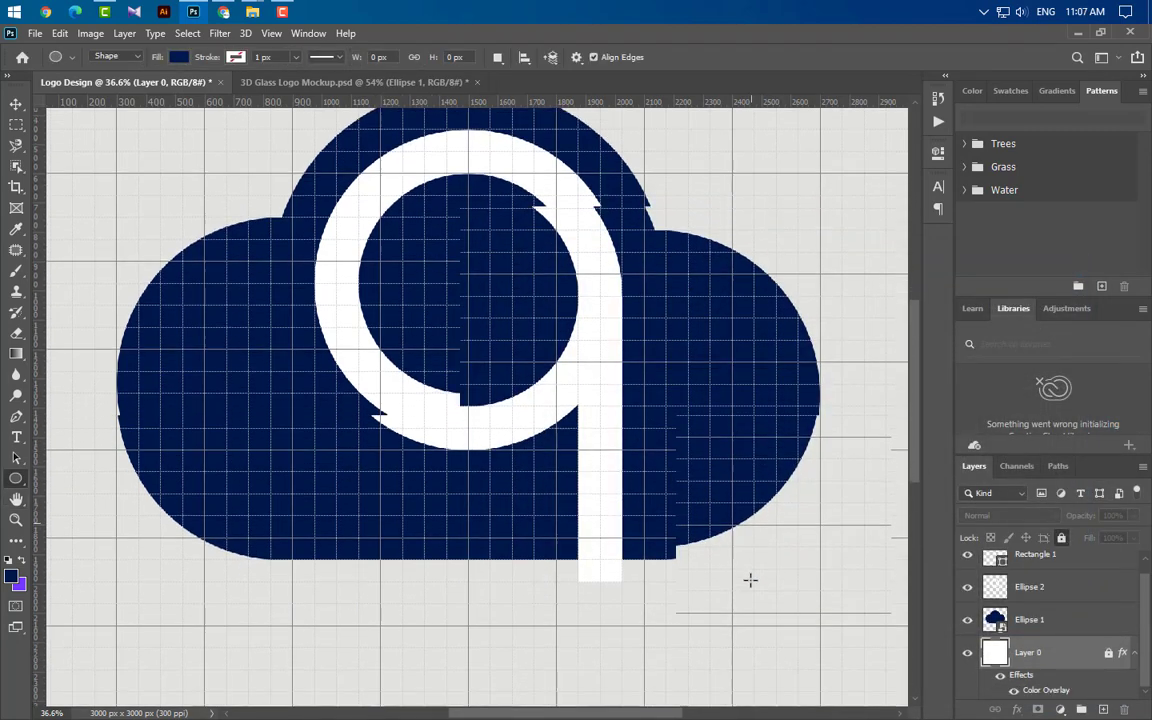
pyautogui.scroll(2, 685, 577)
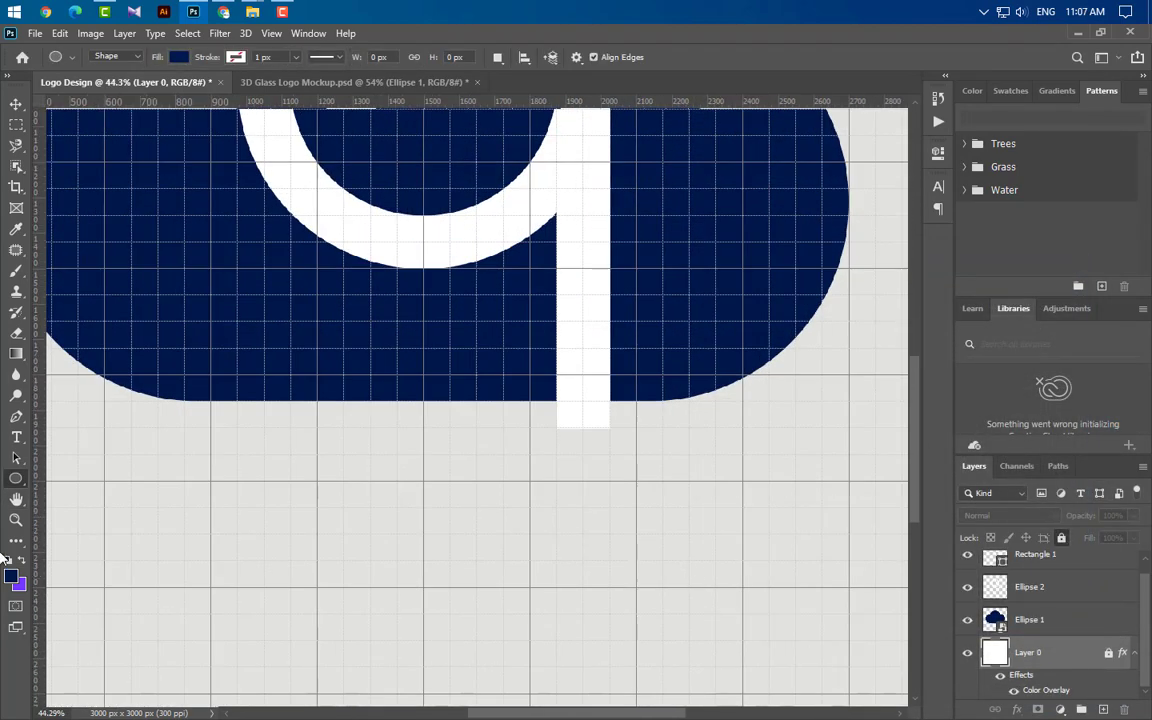
pyautogui.scroll(1, 1068, 660)
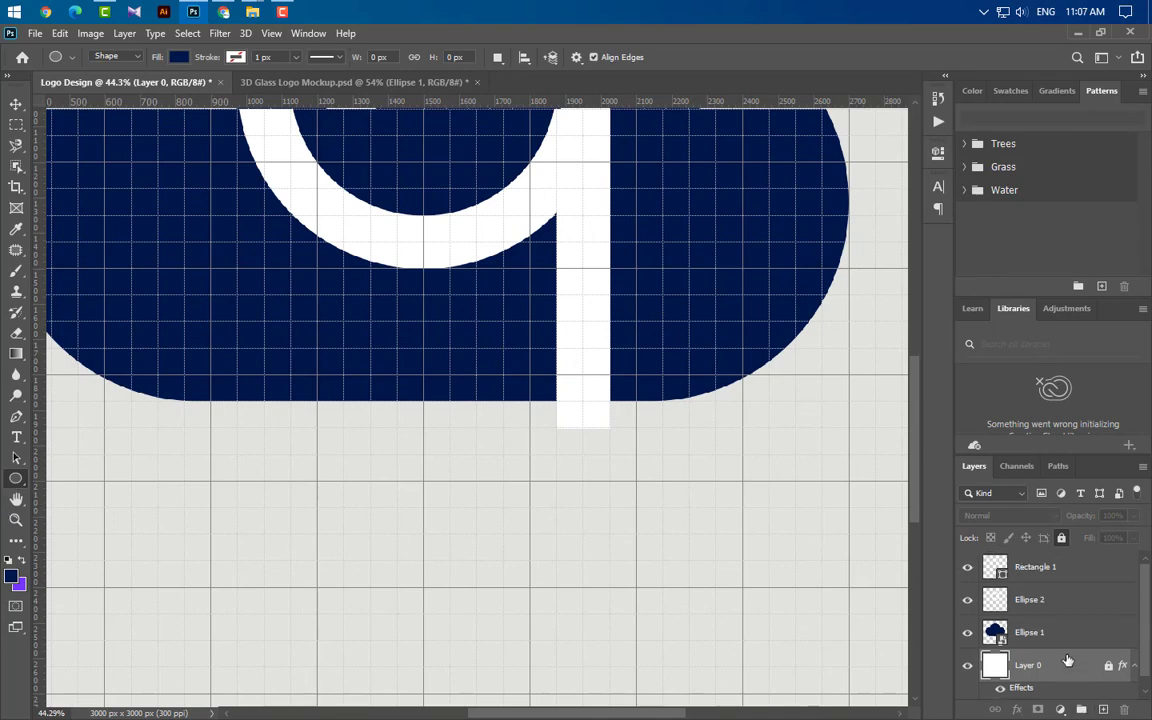
pyautogui.click(1065, 572)
pyautogui.click(1104, 709)
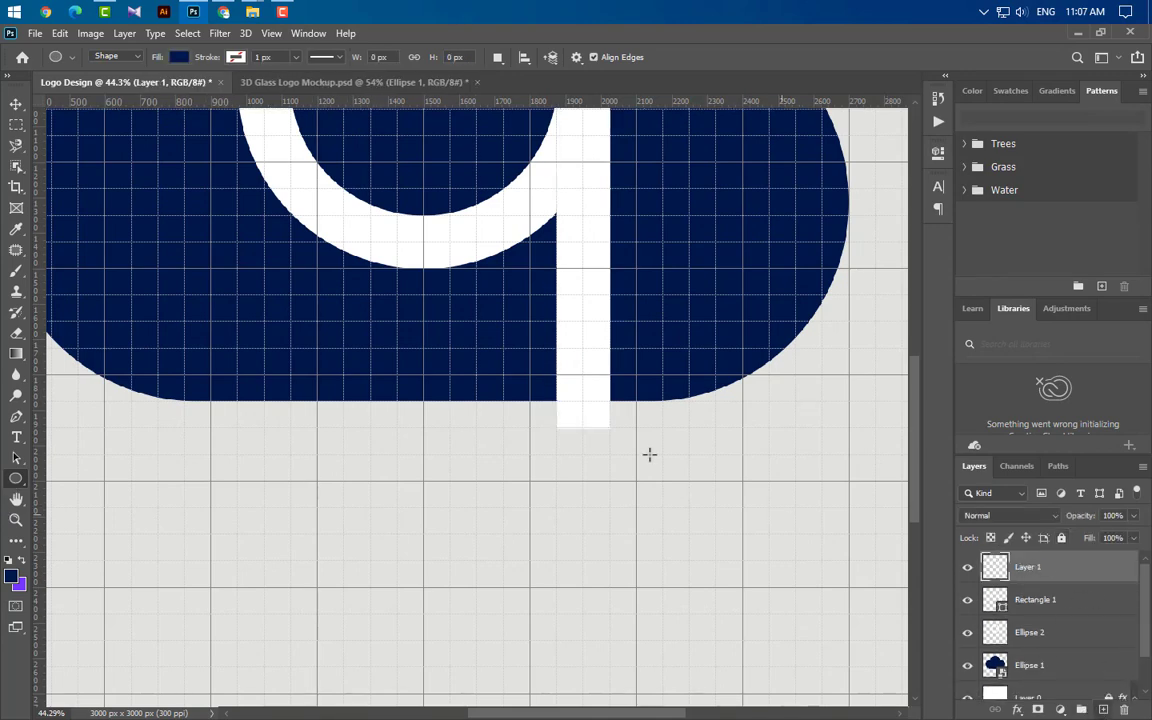
pyautogui.moveTo(504, 444); pyautogui.dragTo(634, 577)
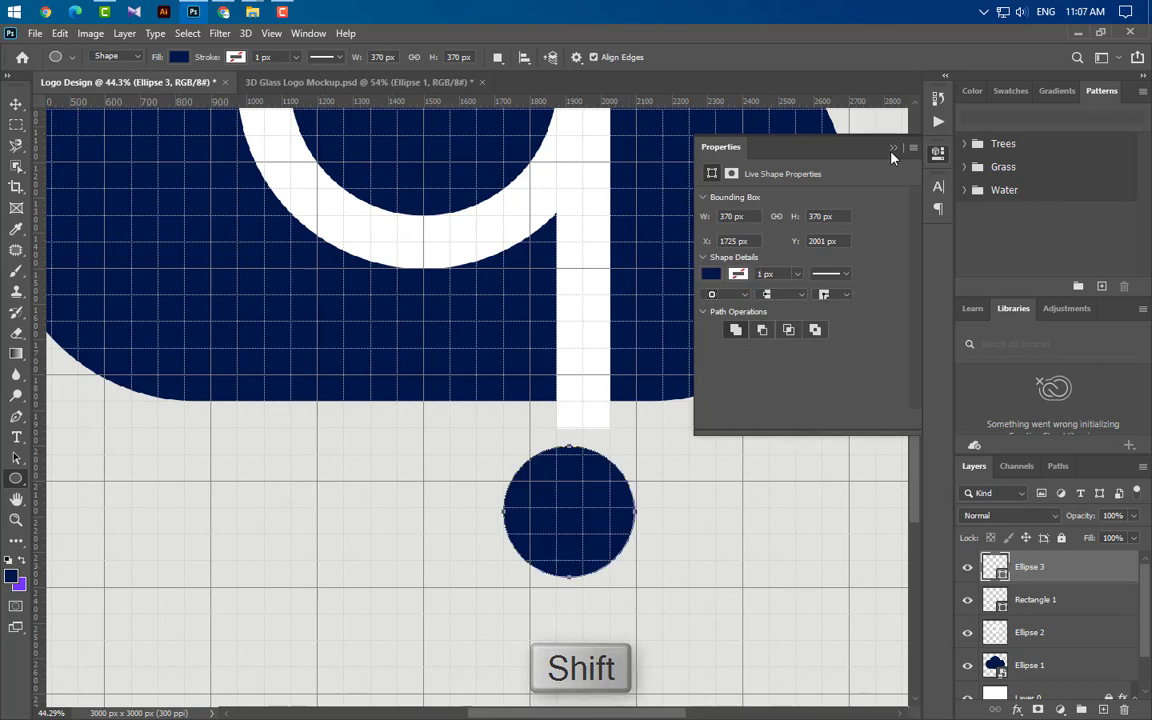
# Recolour the new circle white by sampling the stem's colour
pyautogui.press('v')
pyautogui.doubleClick(1003, 577)
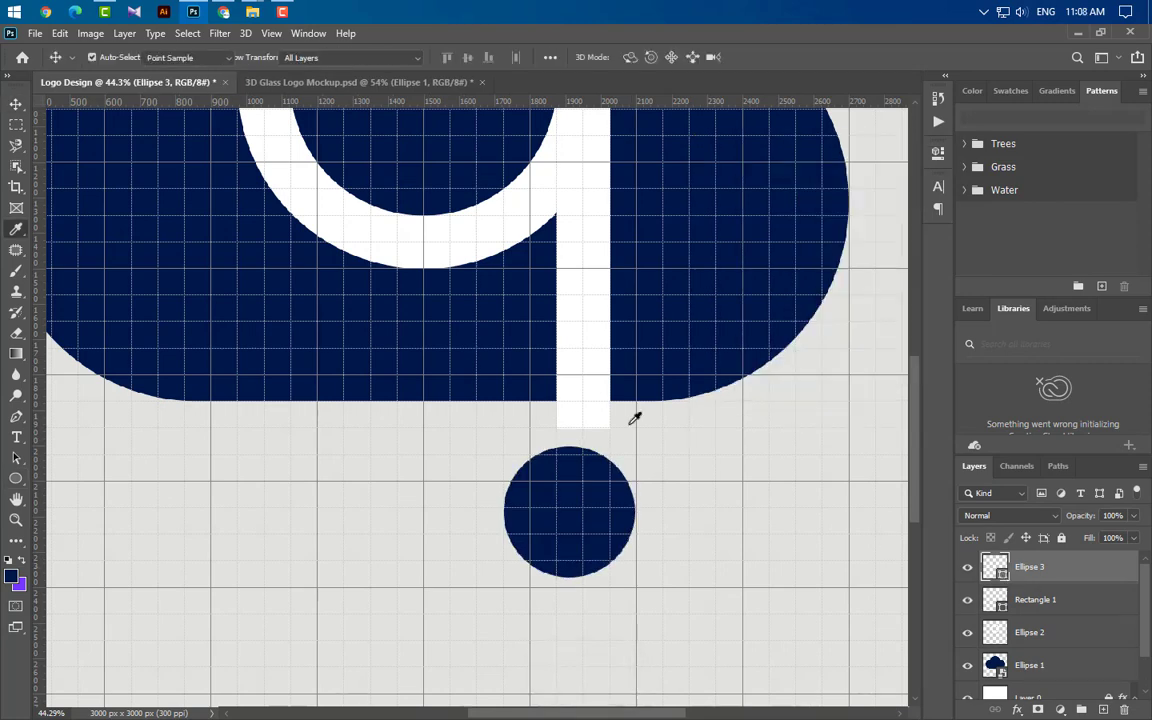
pyautogui.click(591, 309)
pyautogui.click(1107, 444)
# Resize the white circle to 375 × 375 px, centred under the stem at X 1950 px and touching the cloud's base
pyautogui.hotkey('ctrl', 't')
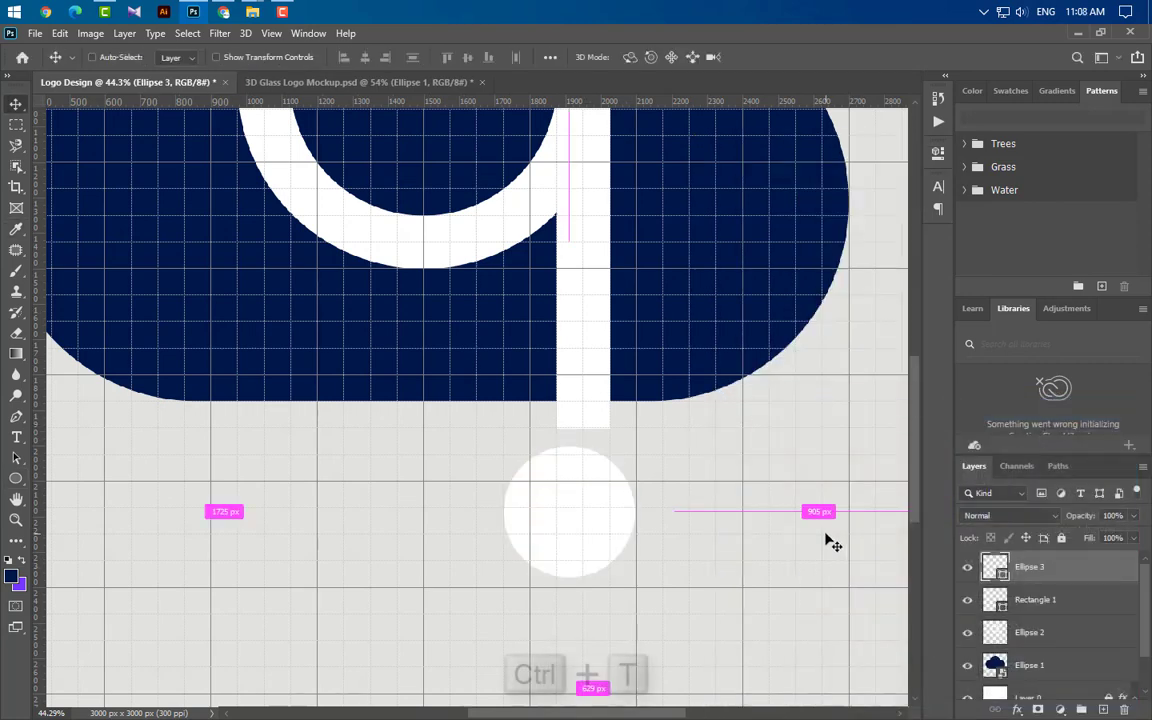
pyautogui.moveTo(571, 522)
pyautogui.mouseDown()
pyautogui.moveTo(589, 468)
pyautogui.moveTo(586, 537)
pyautogui.mouseUp()
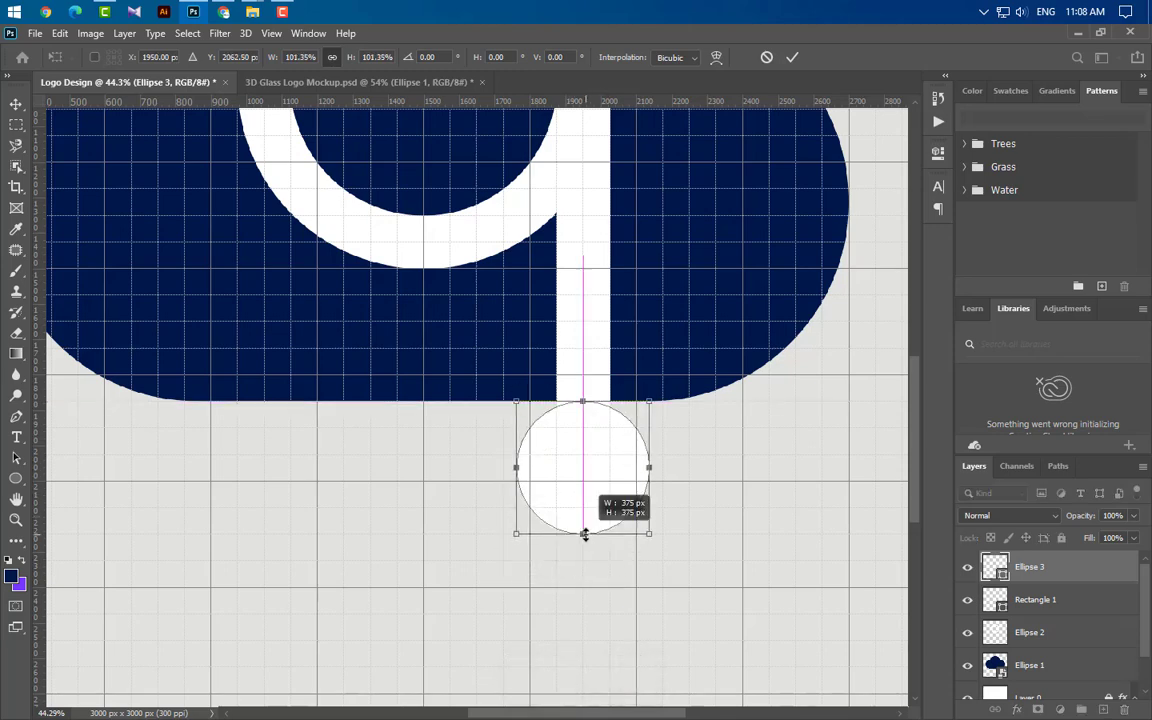
pyautogui.click(792, 57)
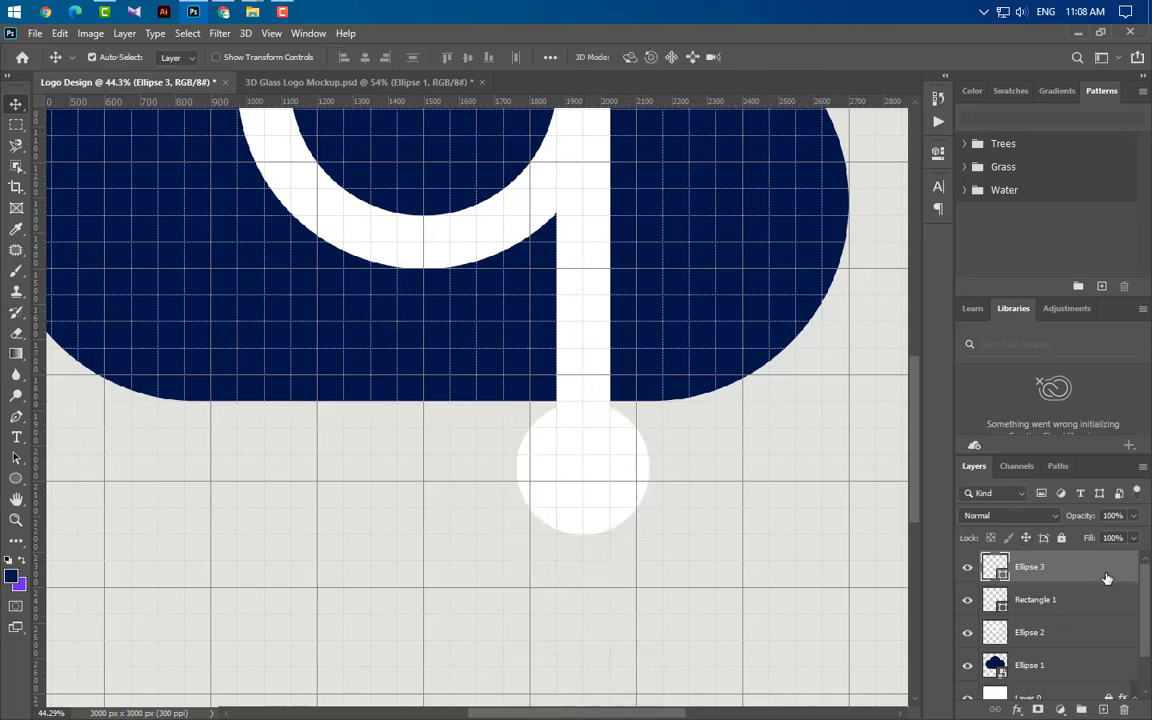
# Duplicate the small white circle and recolour the copy navy by sampling the cloud
pyautogui.hotkey('ctrl', 'j')
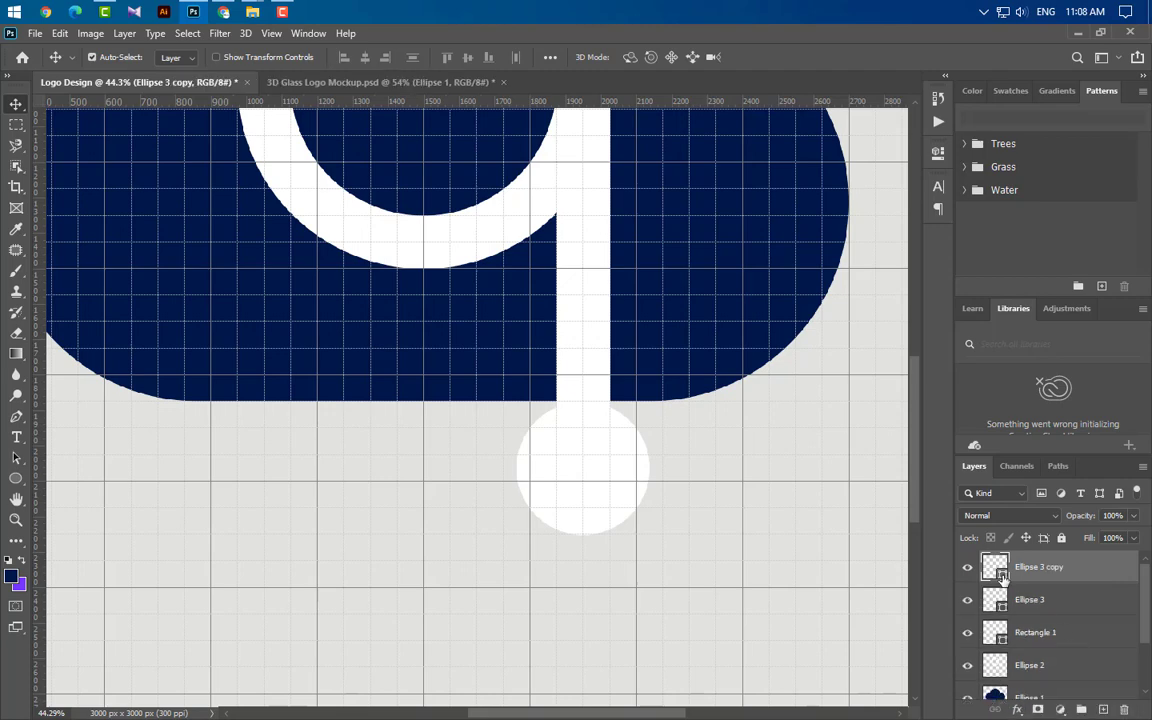
pyautogui.doubleClick(1000, 570)
pyautogui.click(699, 334)
pyautogui.click(1077, 437)
# Scale the navy circle down to the stem's width, concentric with the white circle
pyautogui.hotkey('ctrl', 't')
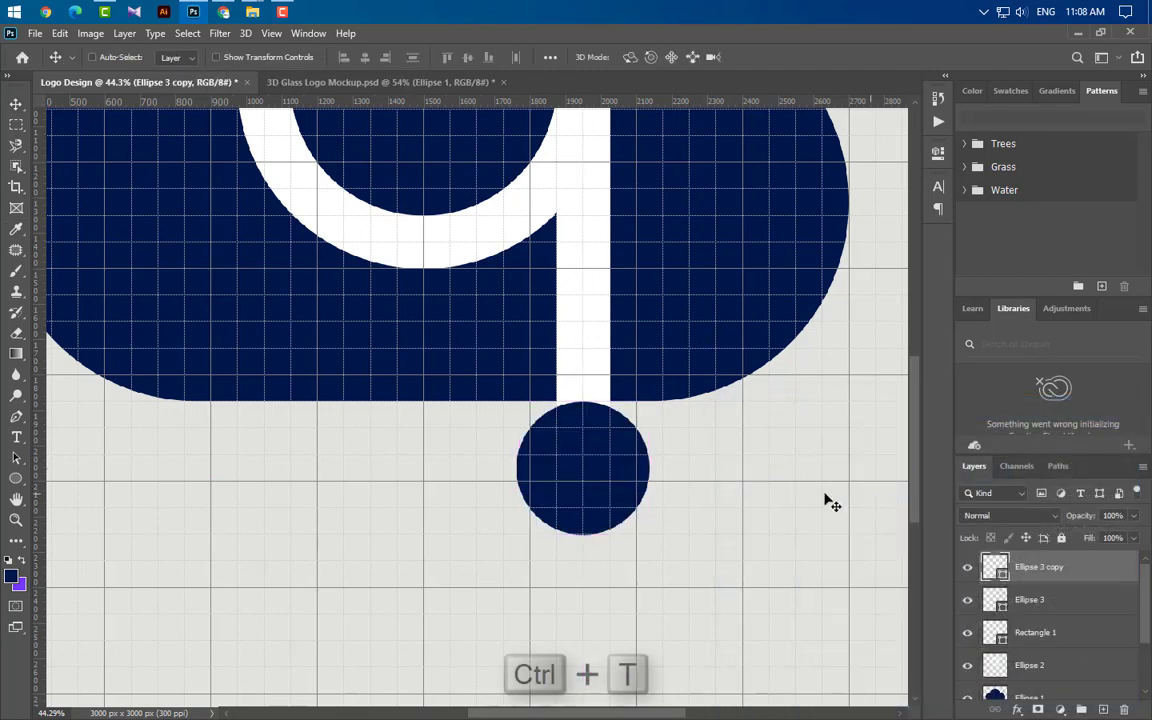
pyautogui.moveTo(585, 401); pyautogui.dragTo(584, 428)
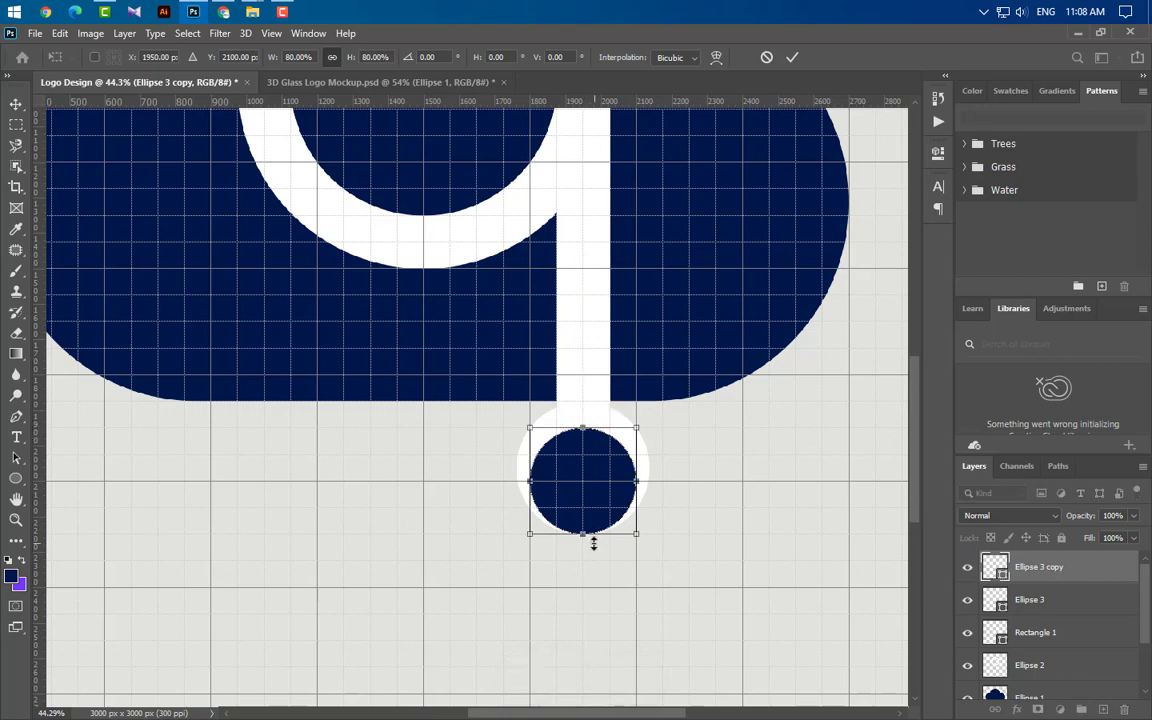
pyautogui.moveTo(582, 516); pyautogui.dragTo(596, 478)
pyautogui.click(791, 57)
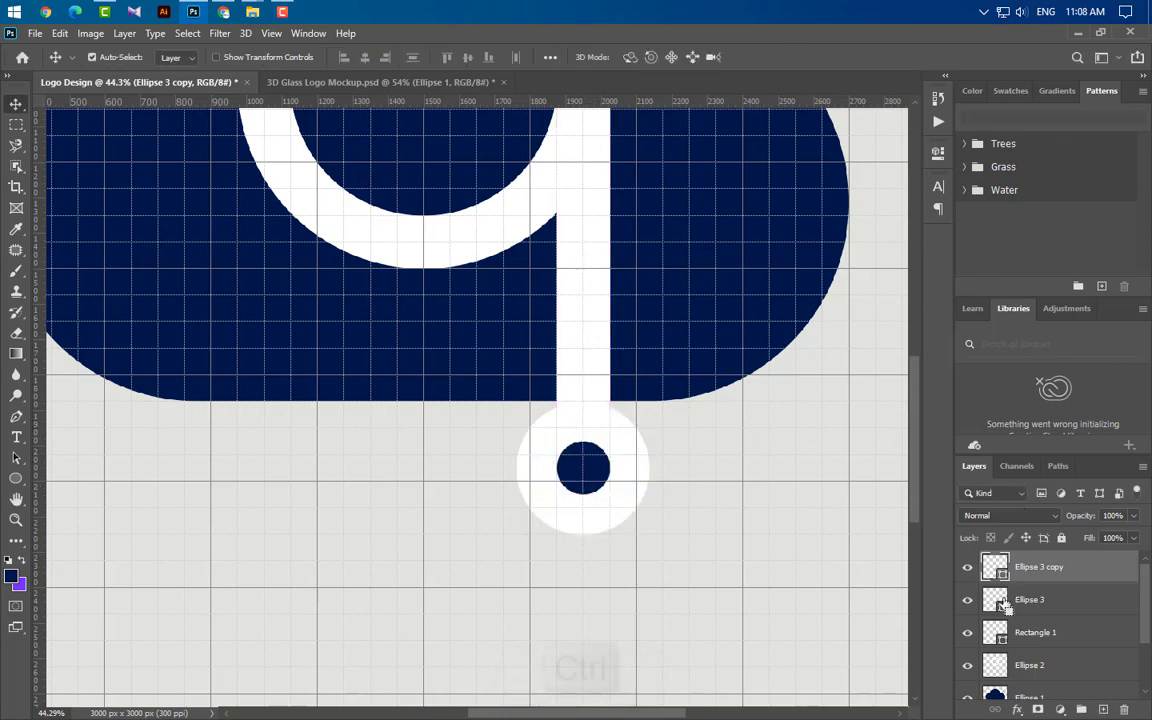
# Load the navy circle as a selection, delete its layer, and cut that area out of the rasterized white circle
pyautogui.keyDown('ctrl'); pyautogui.click(995, 599); pyautogui.keyUp('ctrl')
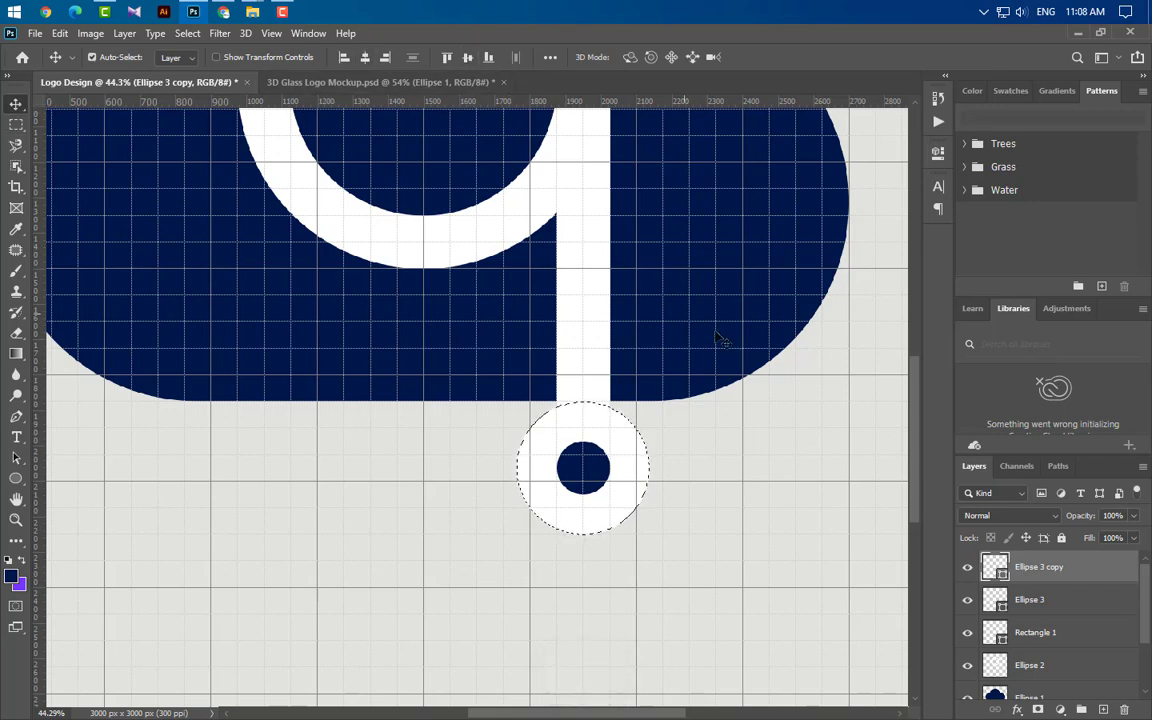
pyautogui.hotkey('ctrl', 'd')
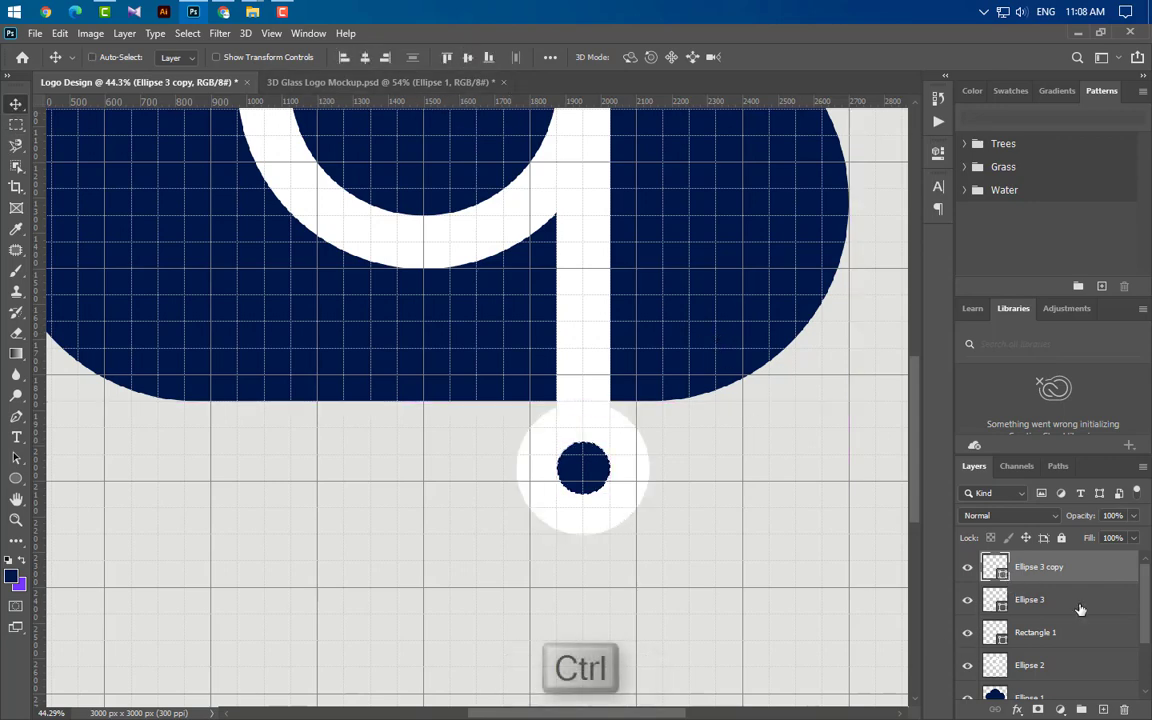
pyautogui.moveTo(1108, 577); pyautogui.dragTo(1126, 709)
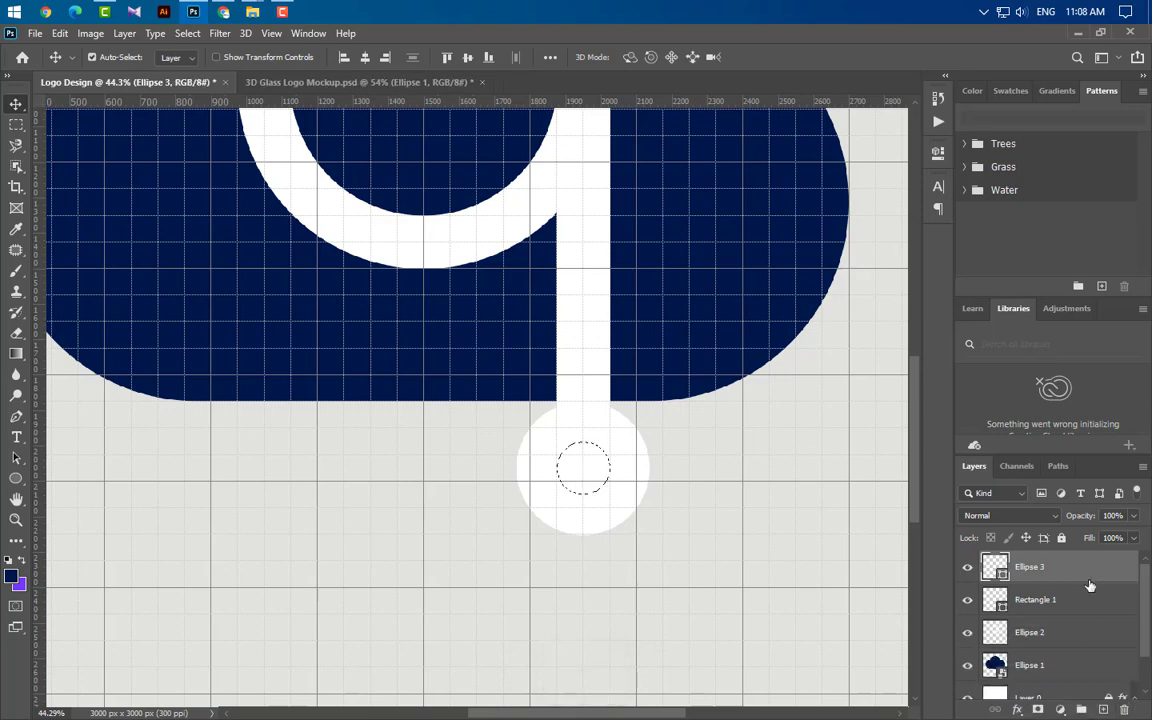
pyautogui.rightClick(1090, 585)
pyautogui.click(905, 287)
pyautogui.press('Delete')
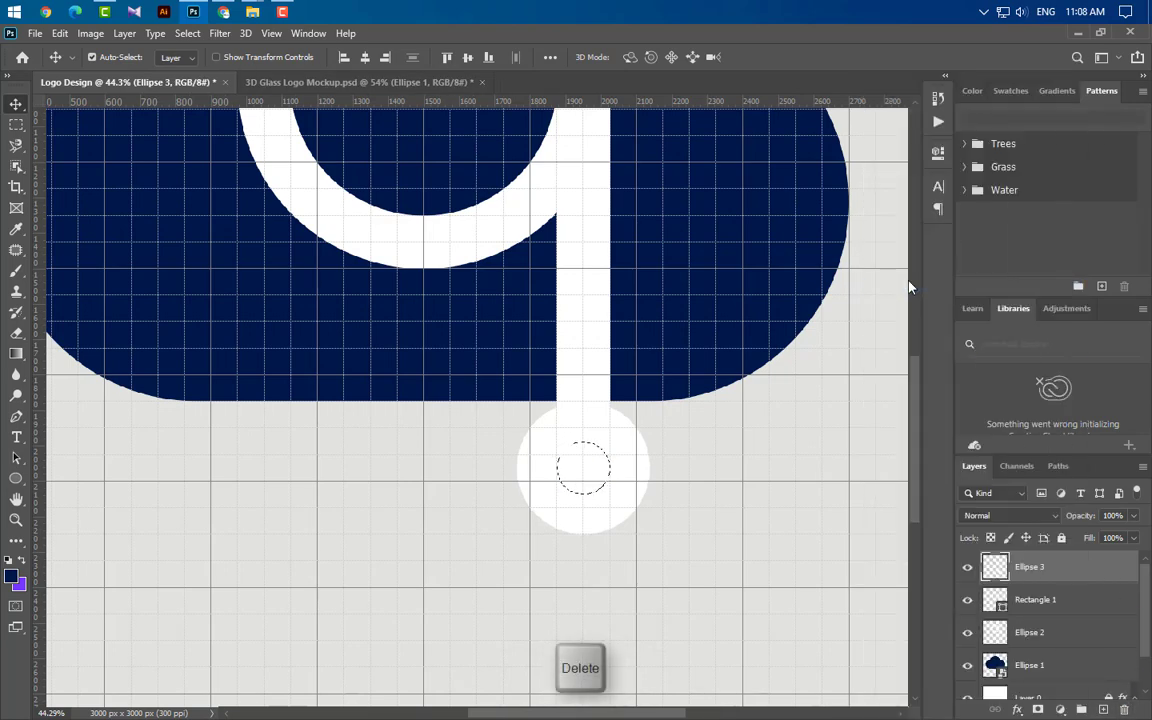
pyautogui.hotkey('ctrl', 'd')
pyautogui.hotkey('ctrl', 't')
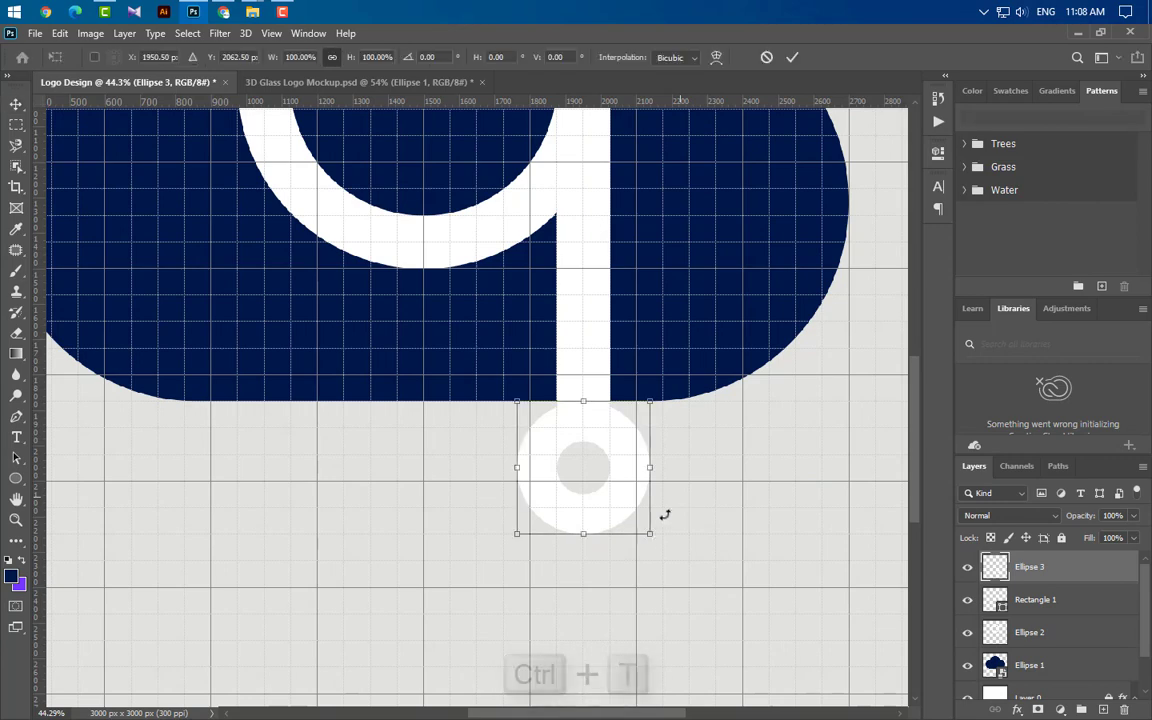
pyautogui.moveTo(584, 533); pyautogui.dragTo(585, 525)
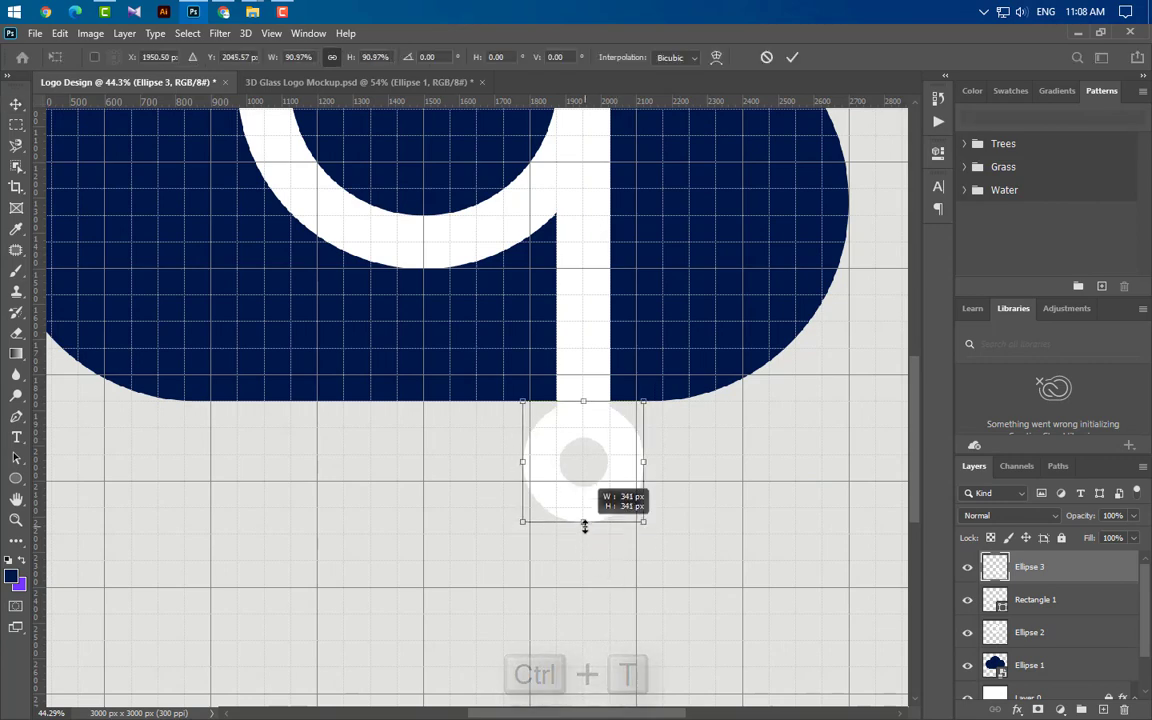
pyautogui.click(790, 60)
# Group the stem rectangle layer with the small ring layer
pyautogui.hotkey('ctrl', '0')
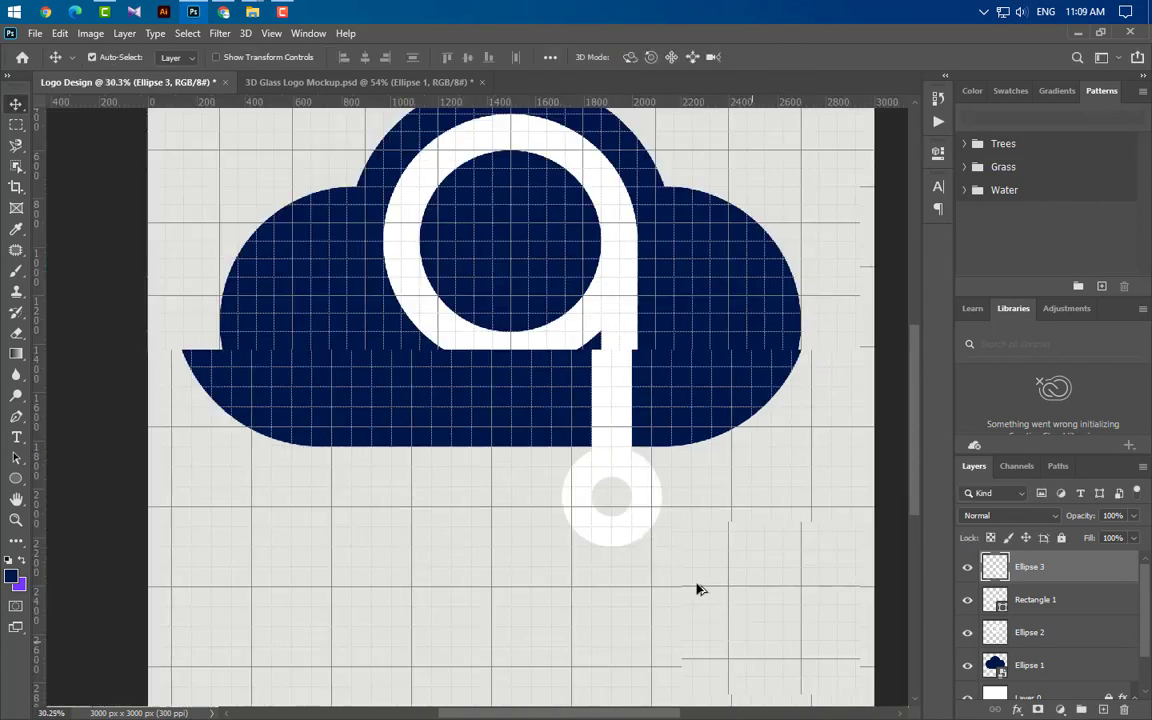
pyautogui.click(967, 600)
pyautogui.click(967, 600)
pyautogui.keyDown('ctrl'); pyautogui.click(1057, 605); pyautogui.keyUp('ctrl')
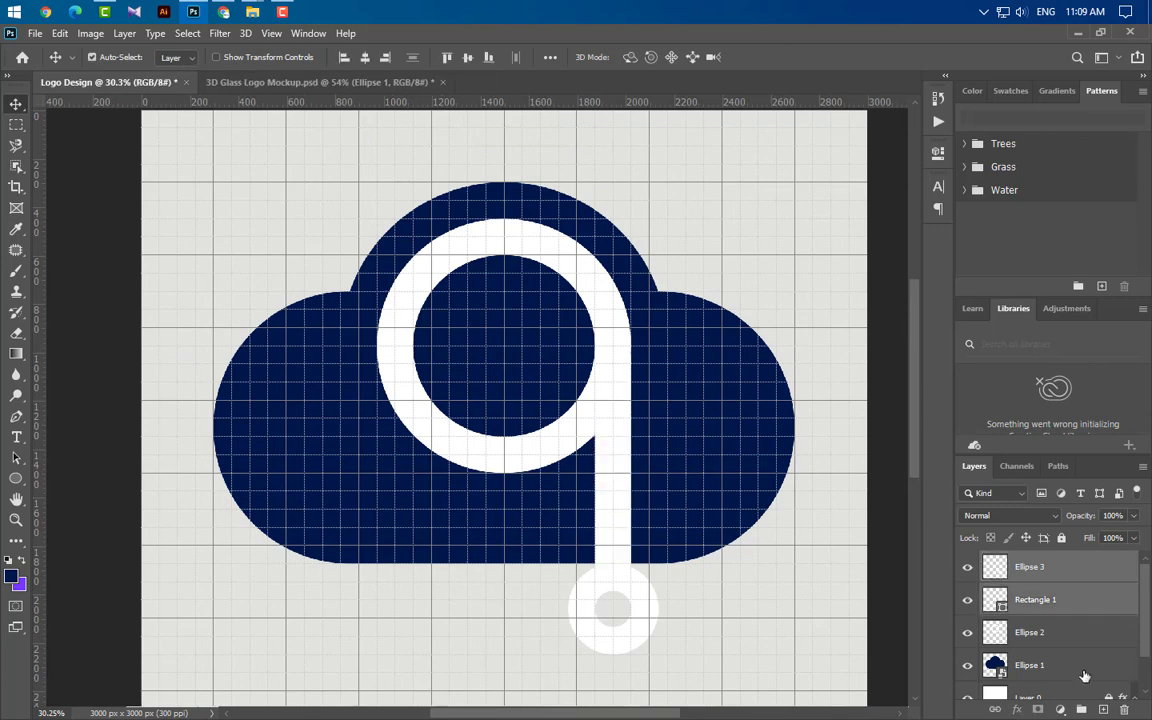
pyautogui.click(1081, 709)
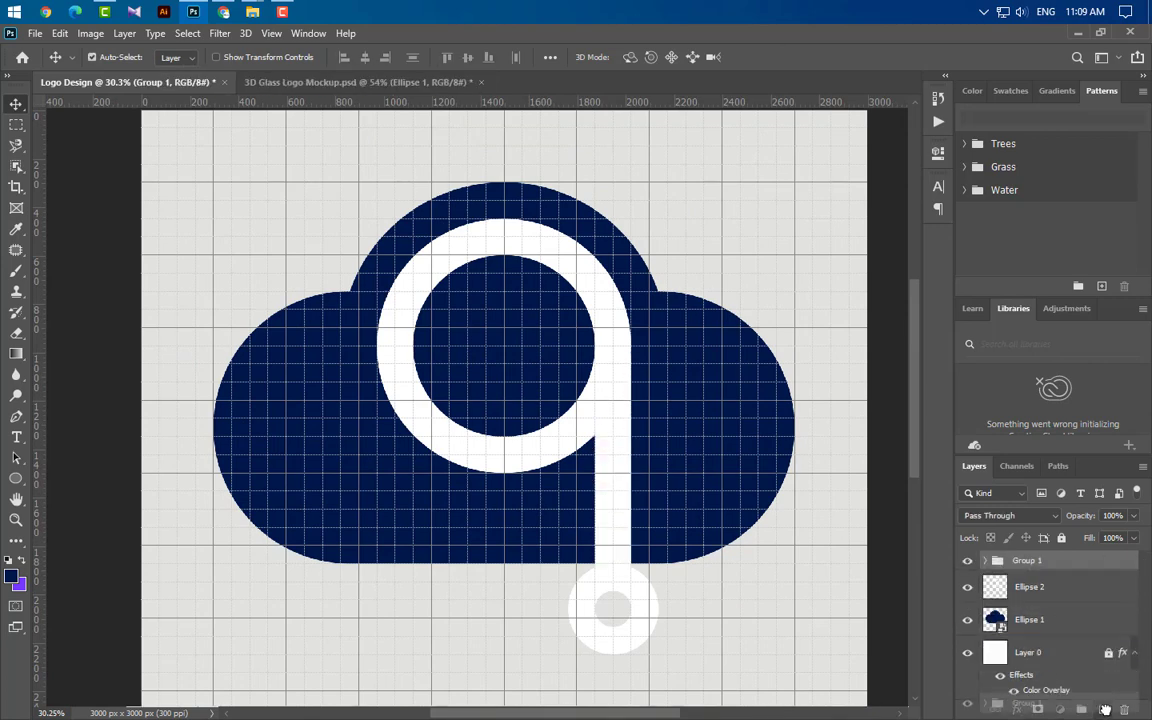
# Duplicate the group, flip it horizontally, and centre it at X 1050 px, Y 1237.5 px so its small ring rests on the cloud's base
pyautogui.hotkey('ctrl', 'j')
pyautogui.hotkey('ctrl', 't')
pyautogui.moveTo(597, 517); pyautogui.dragTo(390, 446)
pyautogui.scroll(5, 400, 515)
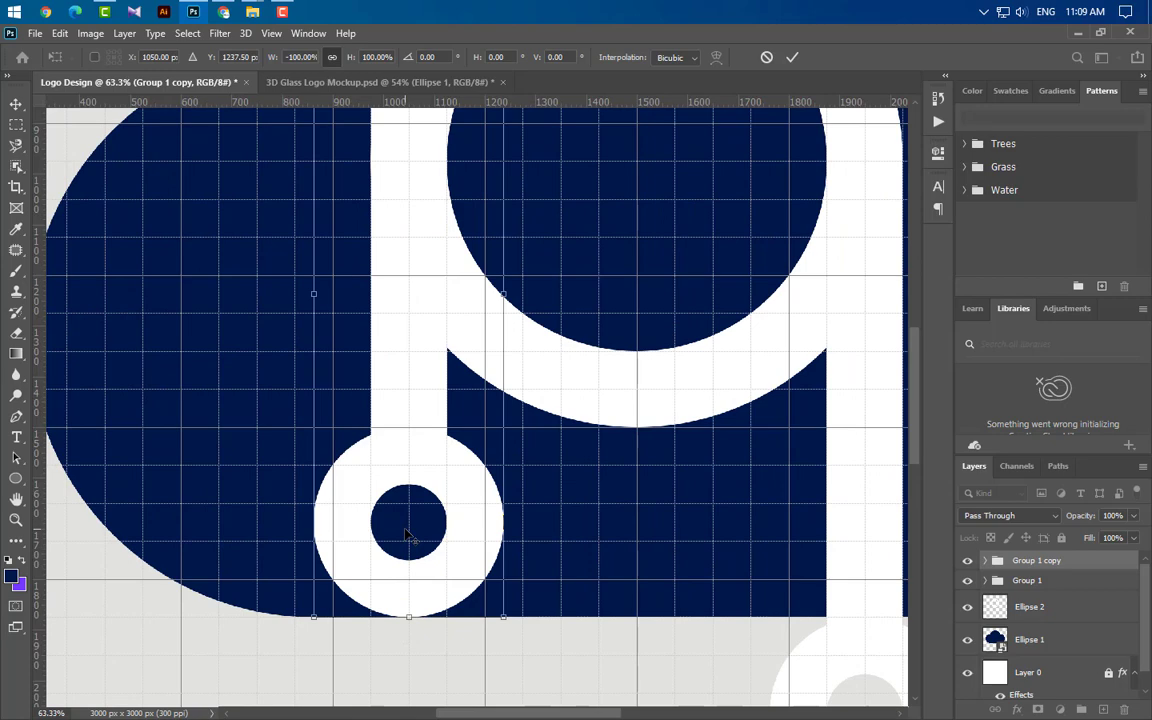
pyautogui.press('Return')
# Shorten the copied stem rectangle to 61.54% height from its upper end, keeping its lower end in place
pyautogui.keyDown('ctrl'); pyautogui.click(420, 195); pyautogui.keyUp('ctrl')
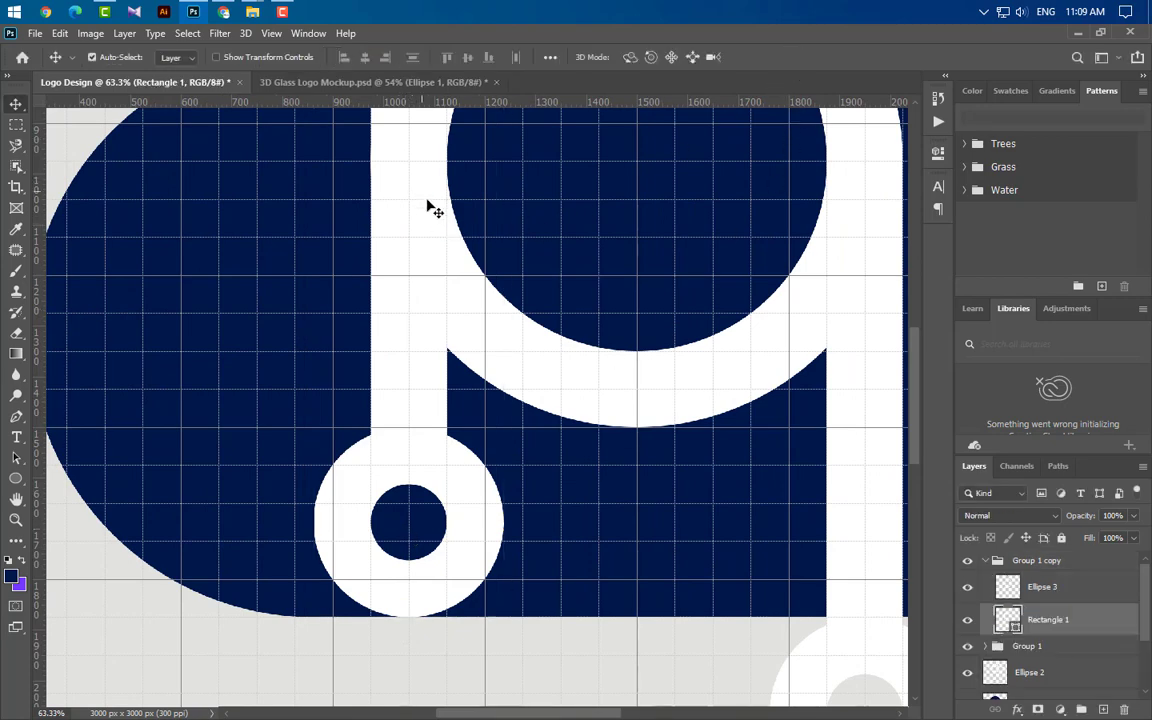
pyautogui.hotkey('ctrl', 't')
pyautogui.scroll(-3, 478, 506)
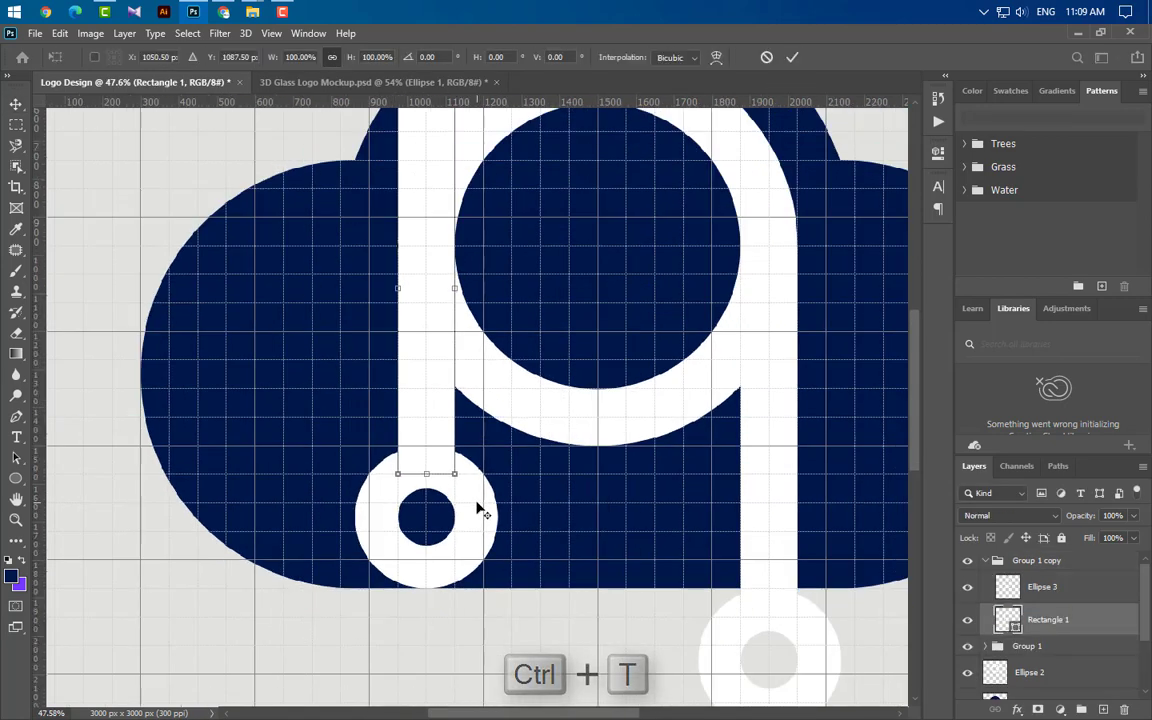
pyautogui.moveTo(429, 140); pyautogui.dragTo(429, 268)
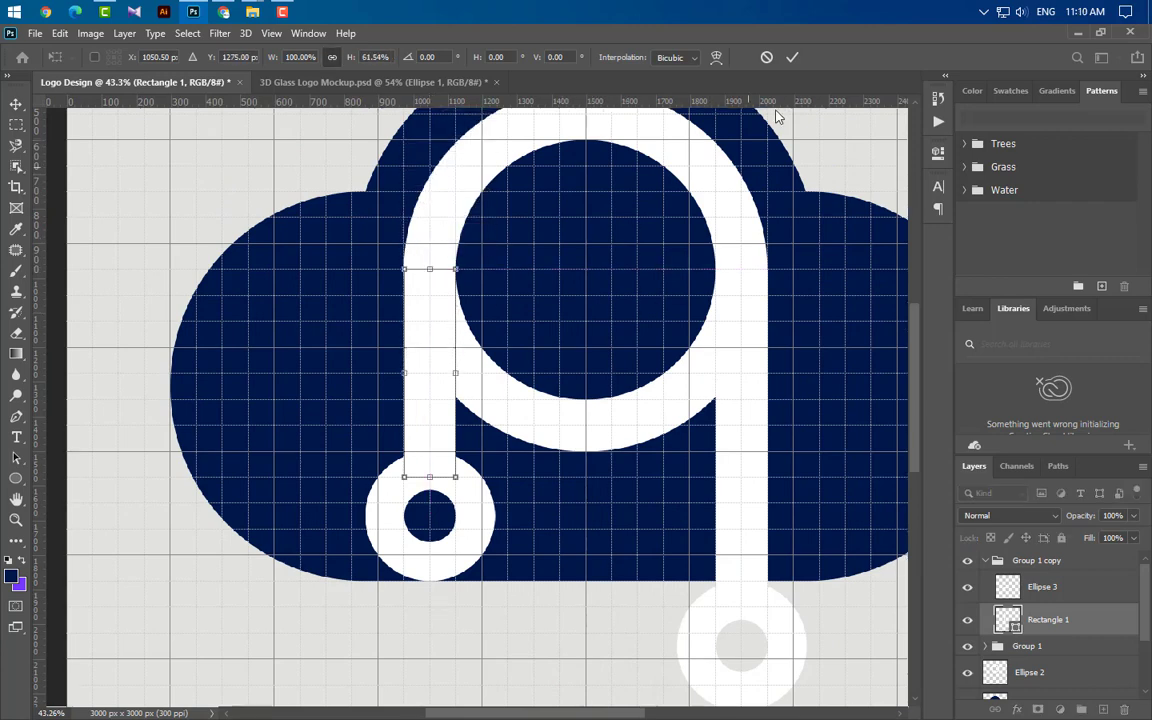
pyautogui.click(791, 58)
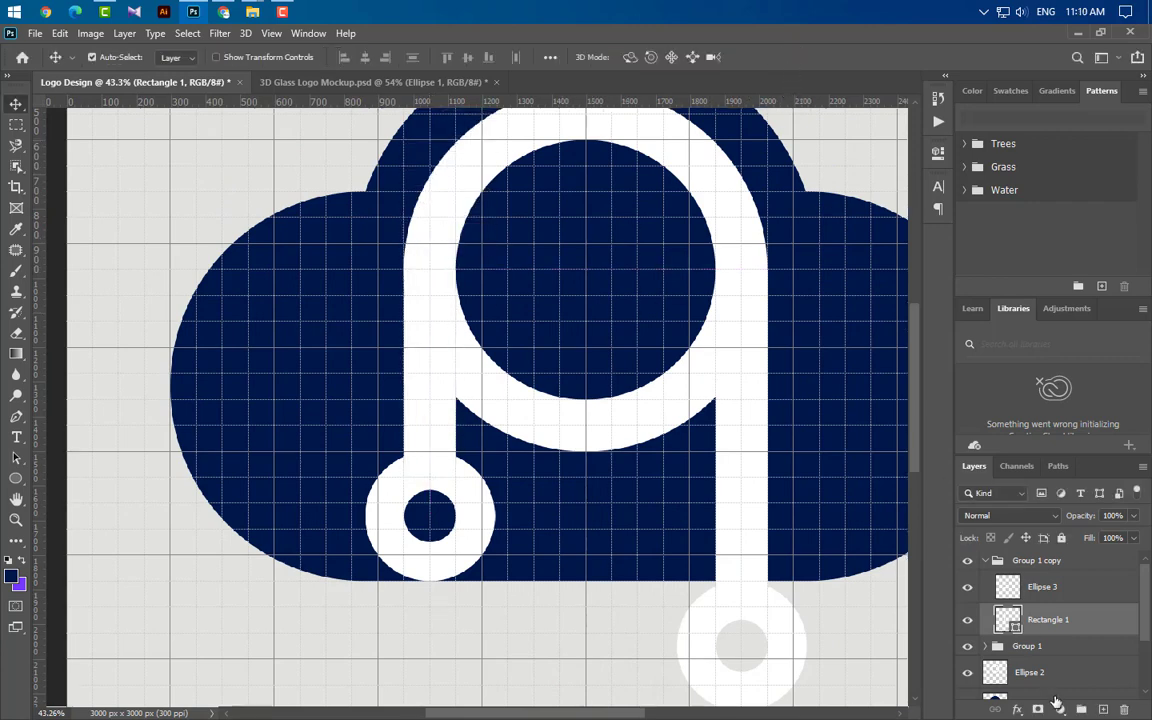
# Erase the lower-left arc of the large ring, protecting the left stem rectangle's area with an inverted selection
pyautogui.press('ctrl')
pyautogui.keyDown('ctrl'); pyautogui.click(1019, 630); pyautogui.keyUp('ctrl')
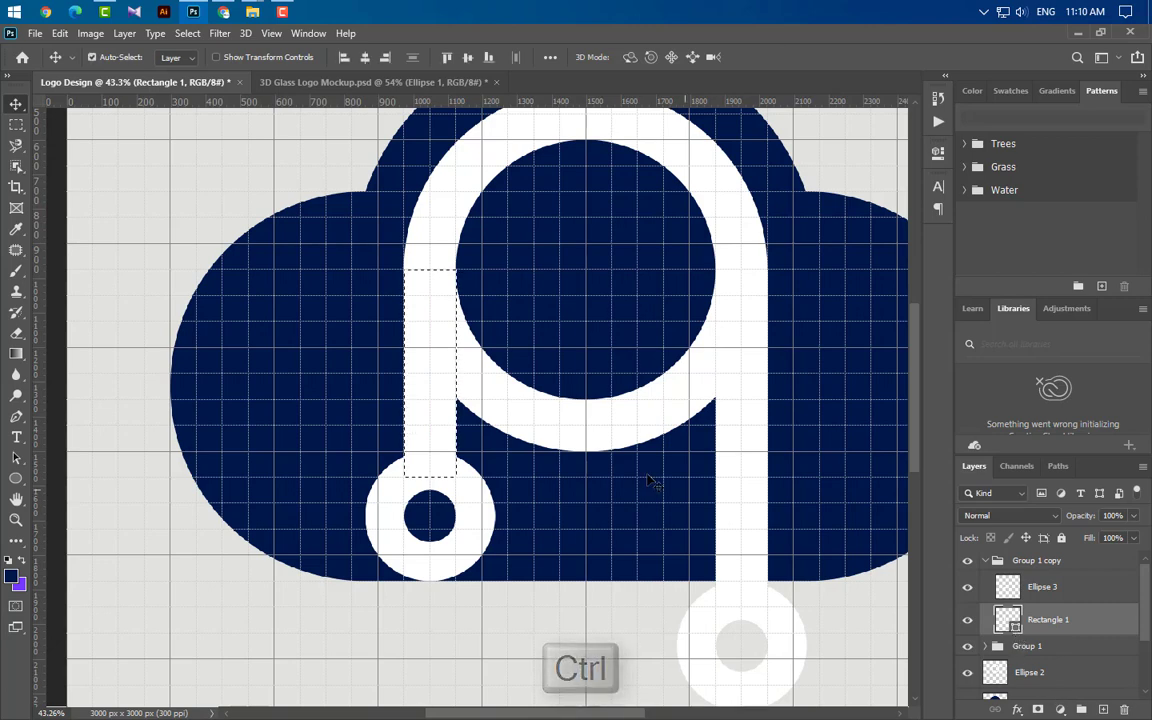
pyautogui.keyDown('ctrl'); pyautogui.click(581, 438); pyautogui.keyUp('ctrl')
pyautogui.click(187, 33)
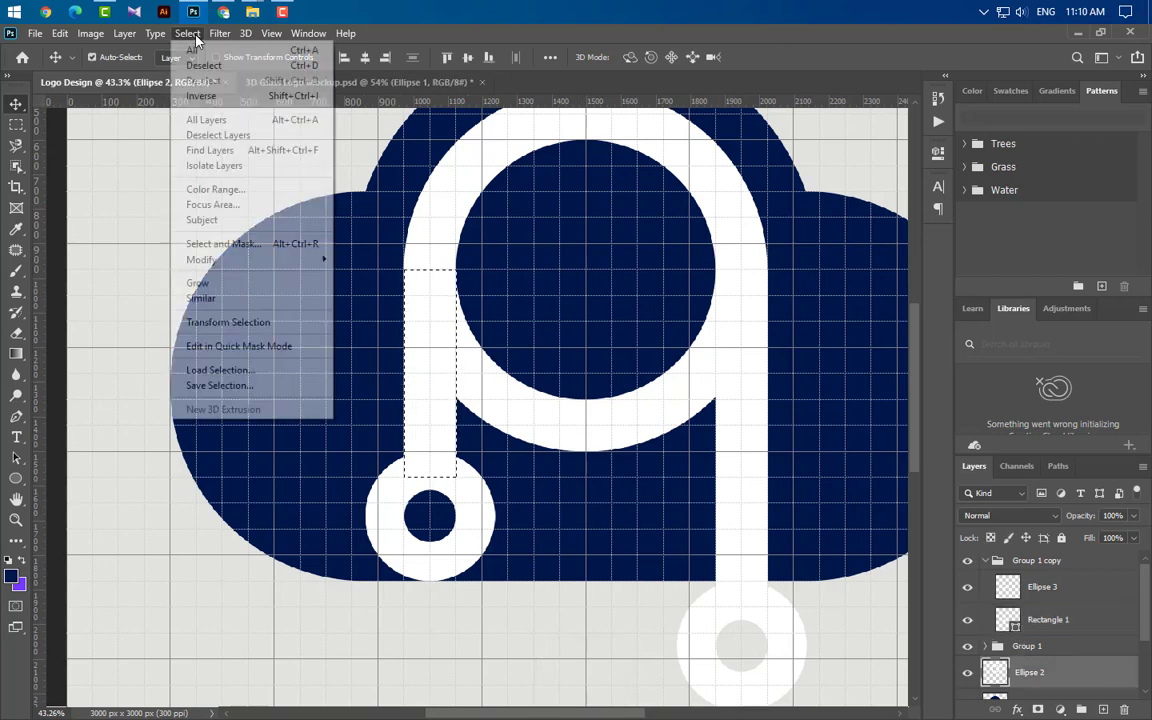
pyautogui.click(200, 95)
pyautogui.click(16, 333)
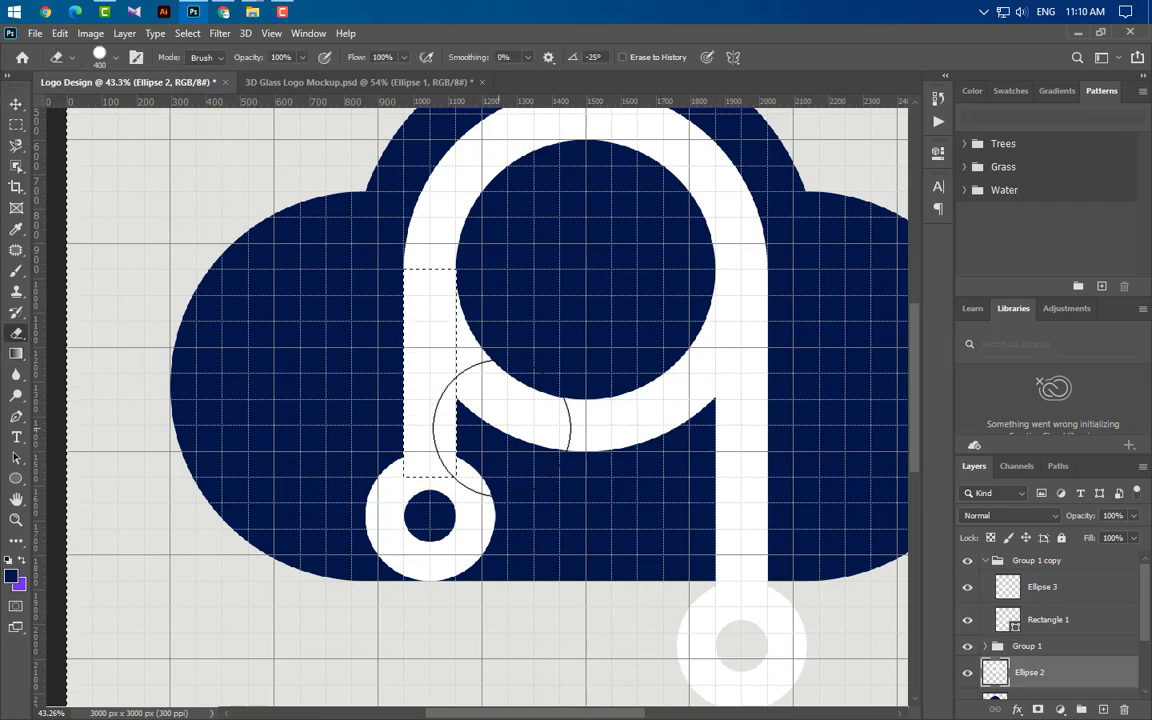
pyautogui.moveTo(483, 334)
pyautogui.mouseDown()
pyautogui.moveTo(545, 360)
pyautogui.moveTo(555, 414)
pyautogui.moveTo(585, 418)
pyautogui.mouseUp()
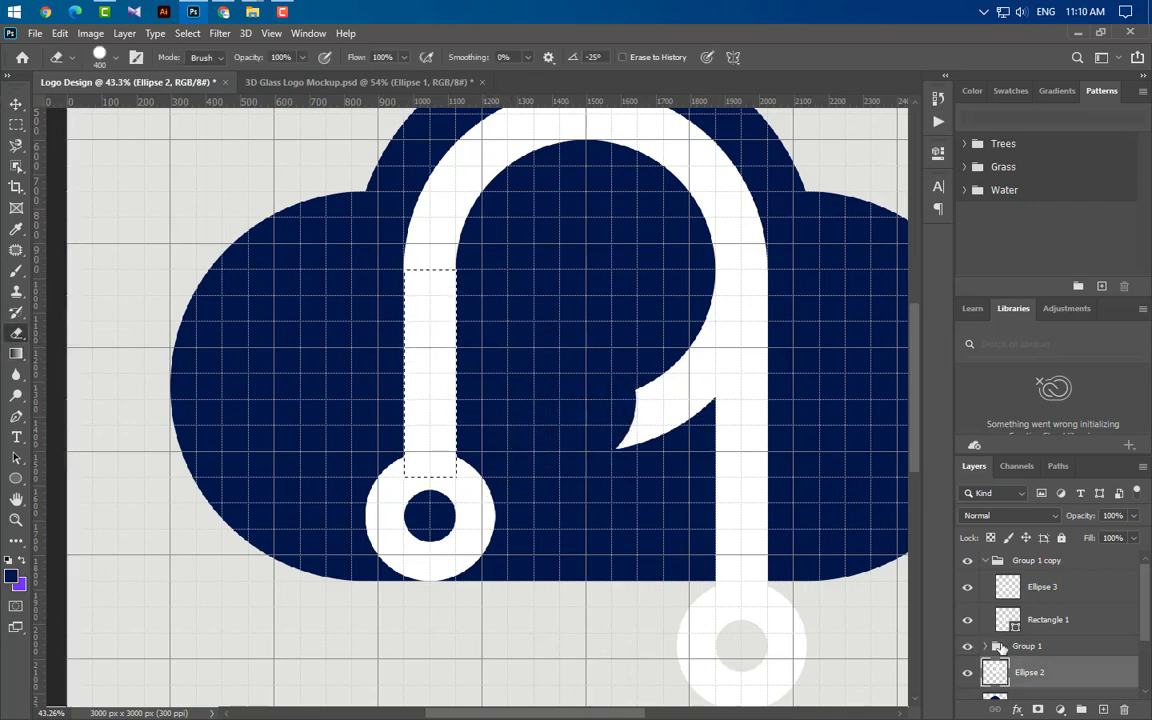
# Erase the rest of the large ring's lower arc outside the right stem rectangle's area, then clear the selection
pyautogui.click(988, 646)
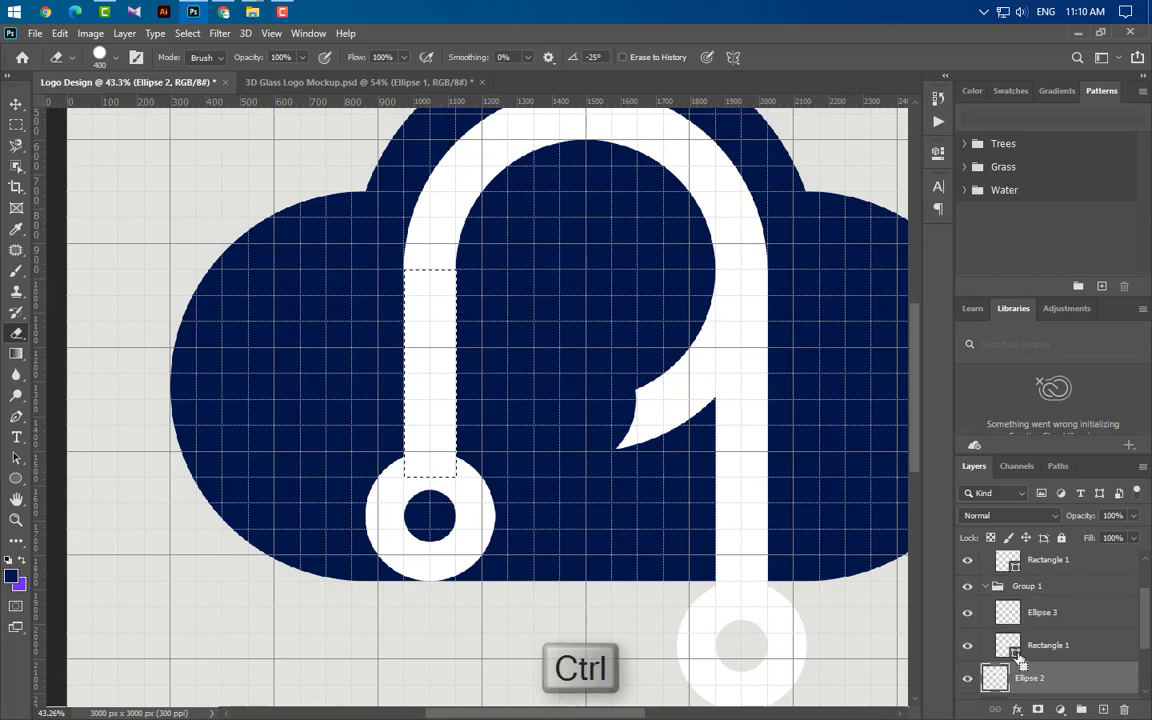
pyautogui.keyDown('ctrl'); pyautogui.click(1008, 645); pyautogui.keyUp('ctrl')
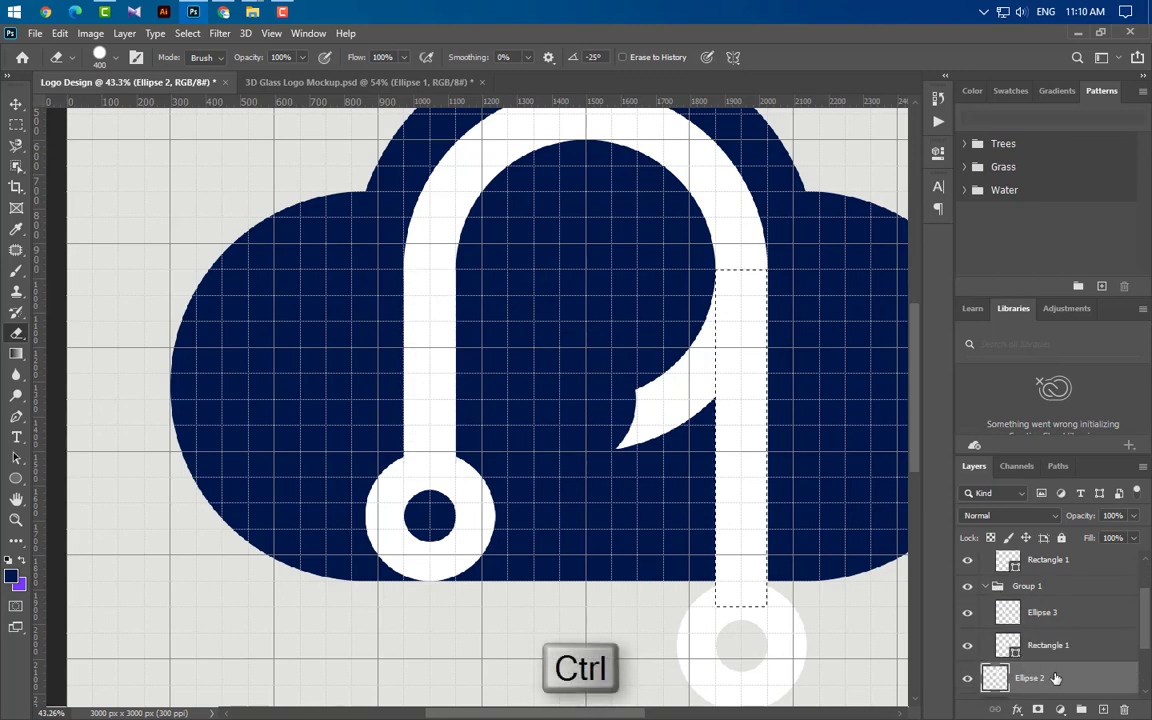
pyautogui.click(187, 33)
pyautogui.click(201, 96)
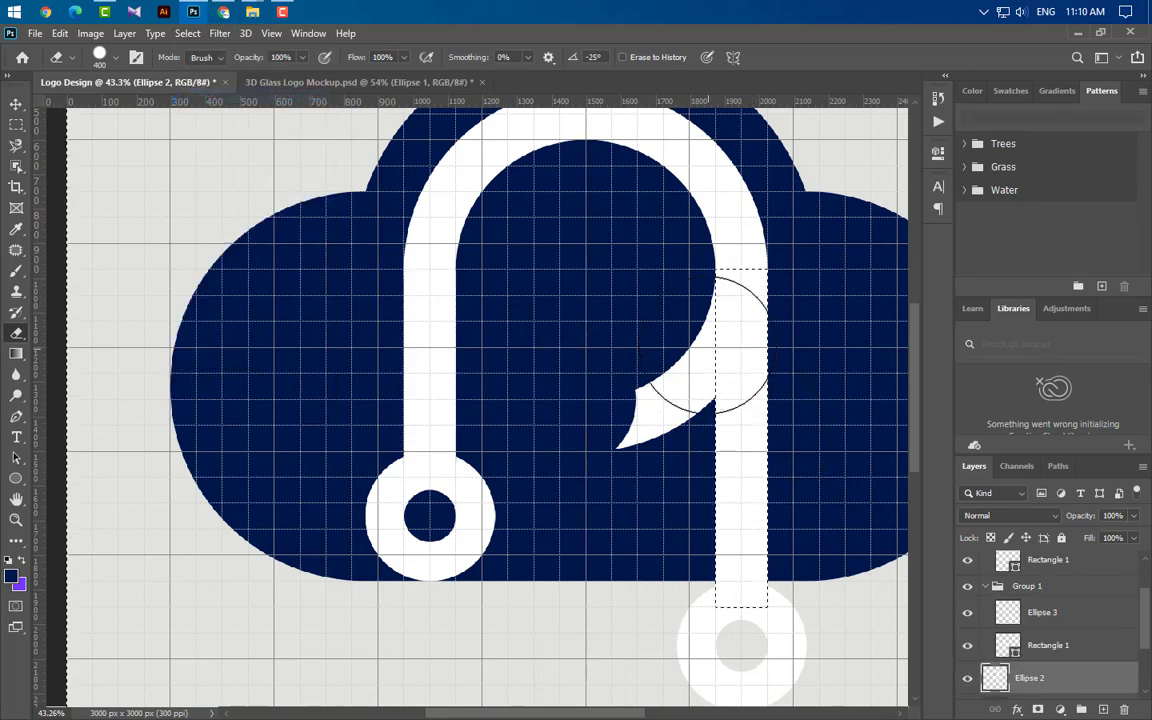
pyautogui.moveTo(706, 340)
pyautogui.mouseDown()
pyautogui.moveTo(701, 377)
pyautogui.moveTo(604, 437)
pyautogui.mouseUp()
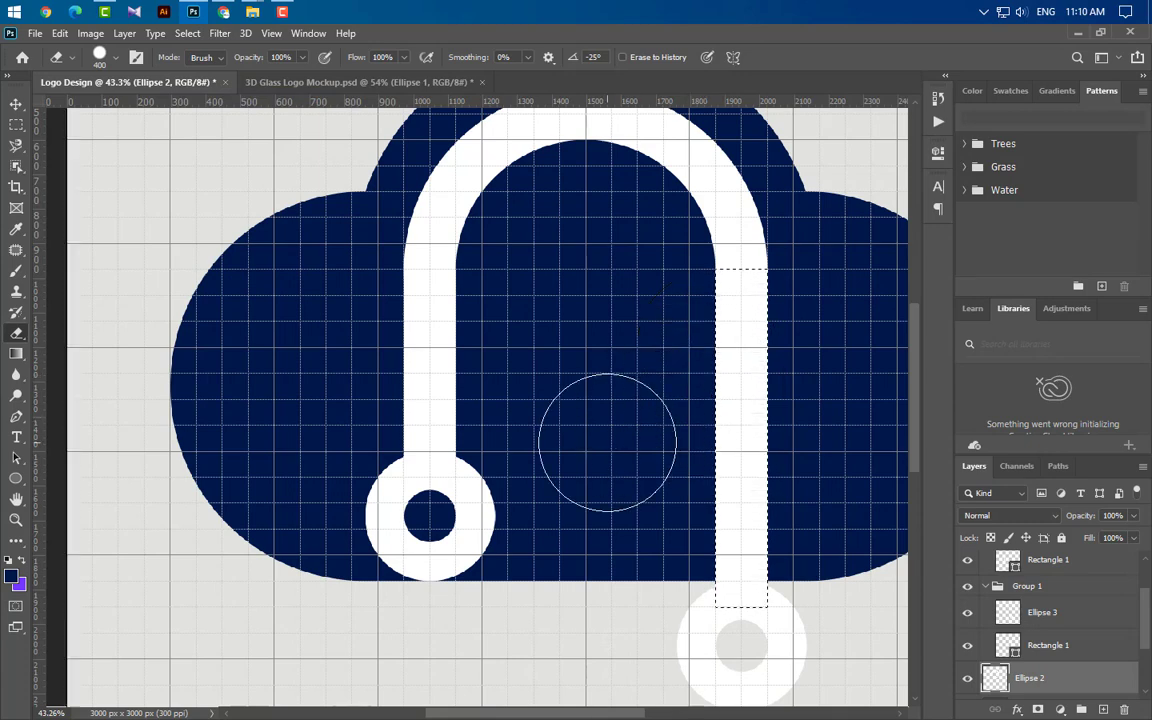
pyautogui.hotkey('ctrl', 'd')
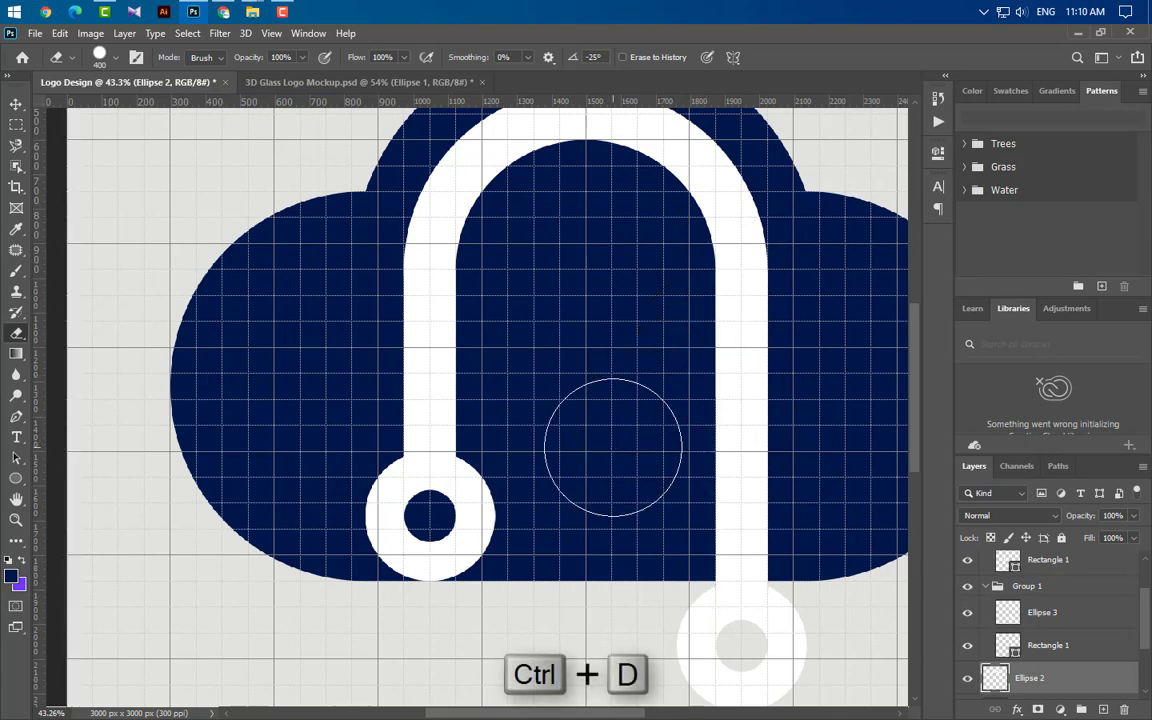
pyautogui.scroll(-1, 503, 483)
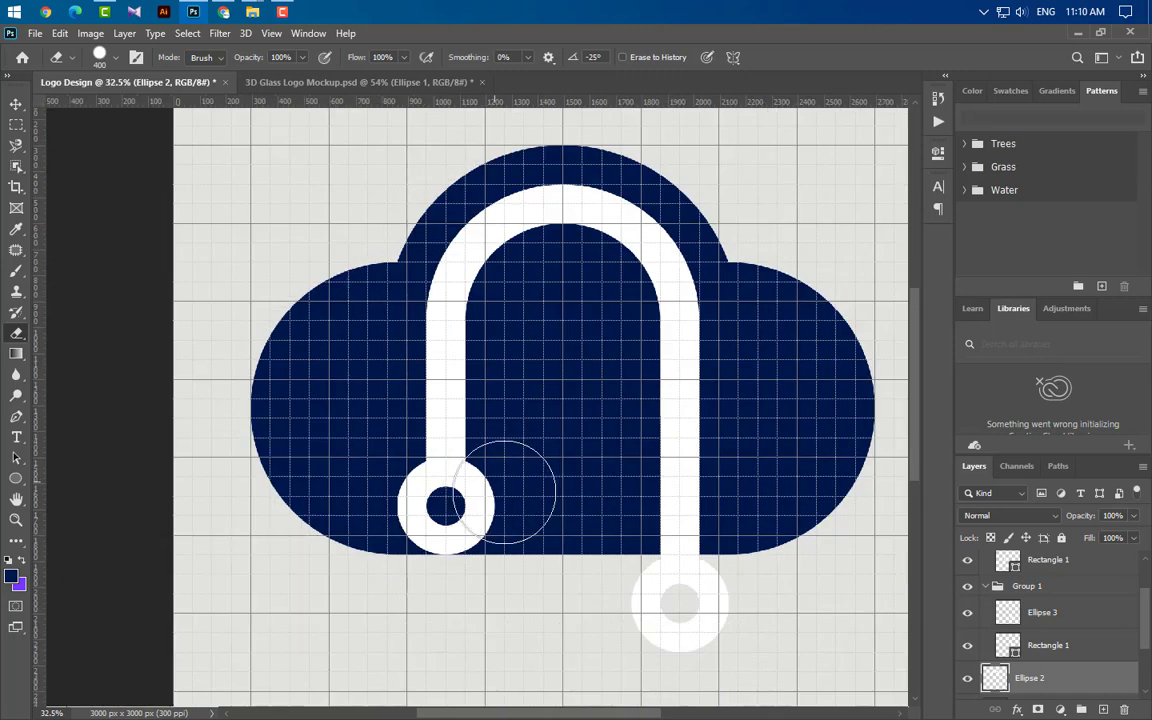
# Collapse both stem groups and group them together with the large ring layer, Ellipse 2
pyautogui.click(986, 588)
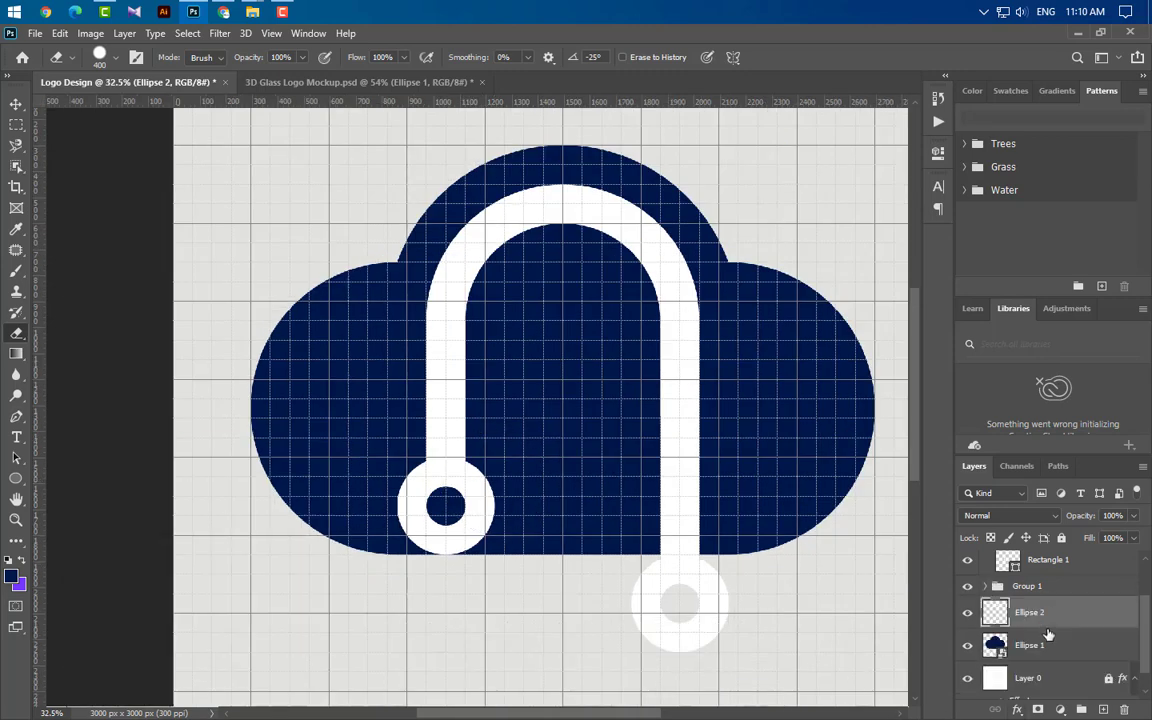
pyautogui.scroll(2, 1046, 632)
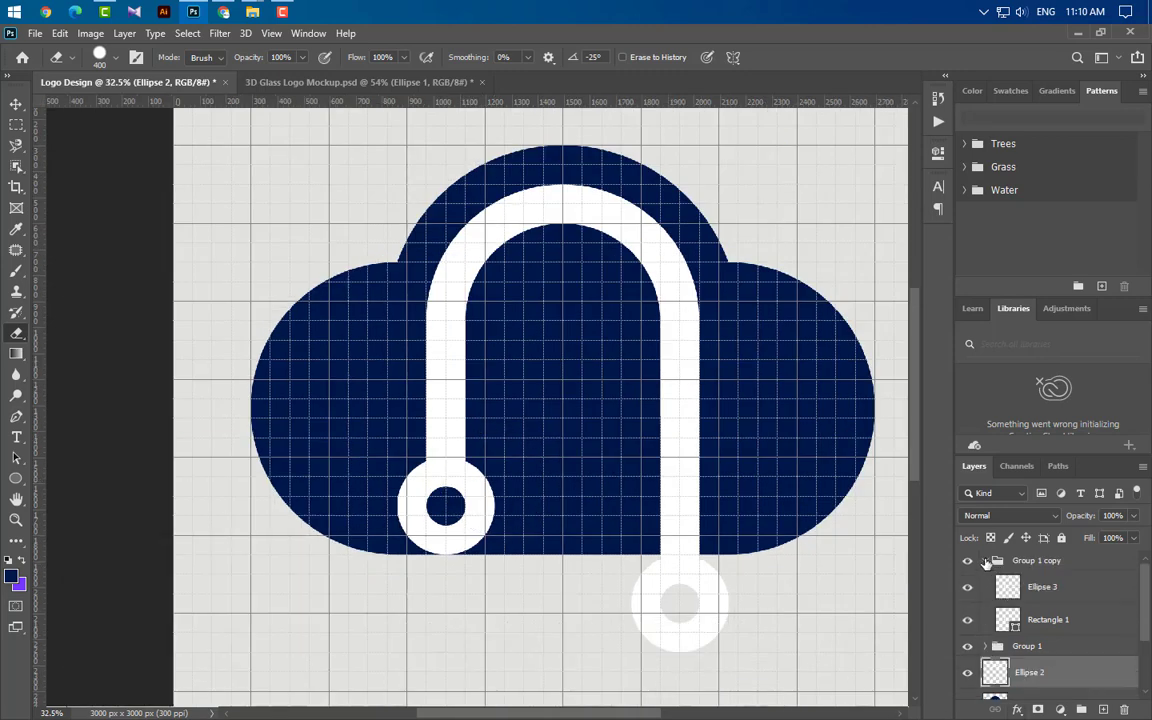
pyautogui.click(986, 560)
pyautogui.click(1036, 561)
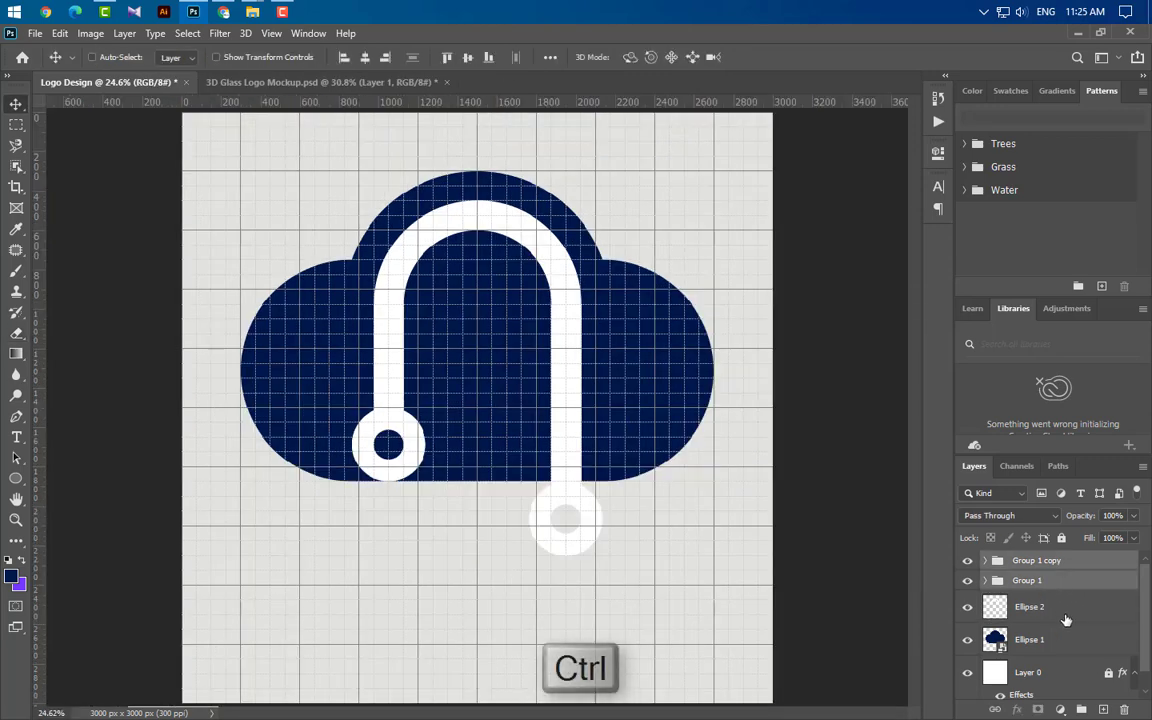
pyautogui.keyDown('ctrl'); pyautogui.click(1066, 620); pyautogui.keyUp('ctrl')
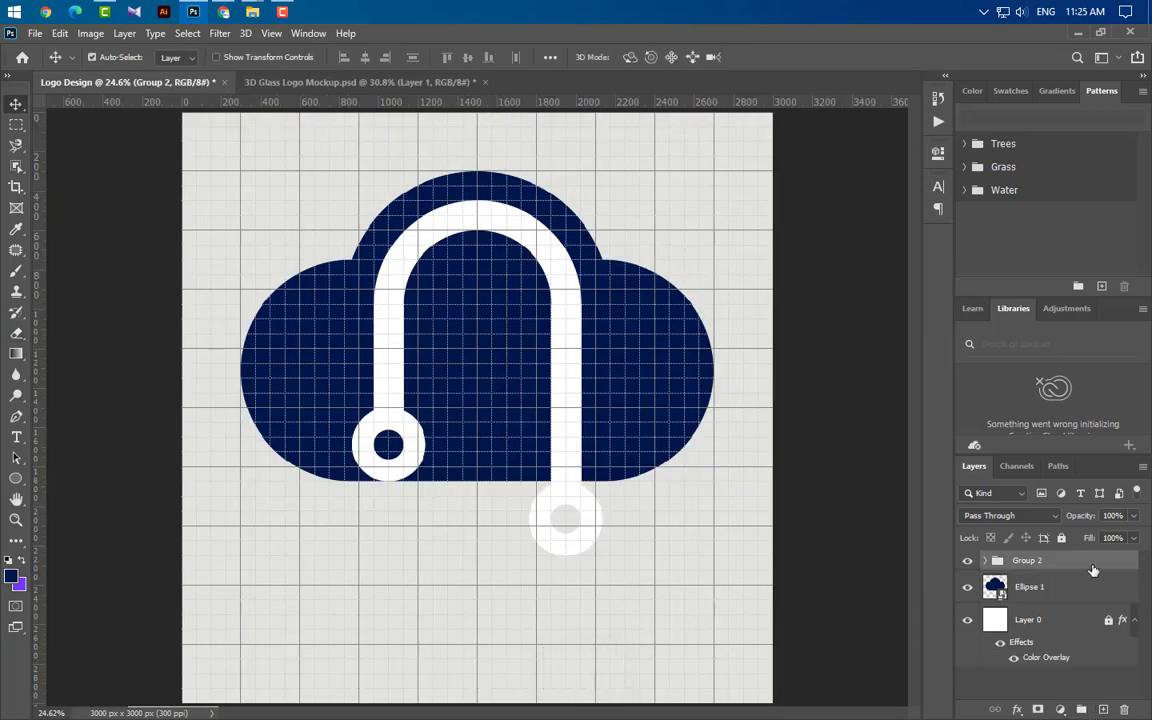
# Duplicate the combined arch group and rotate the copy 90° counter-clockwise
pyautogui.moveTo(1093, 570); pyautogui.dragTo(1104, 709)
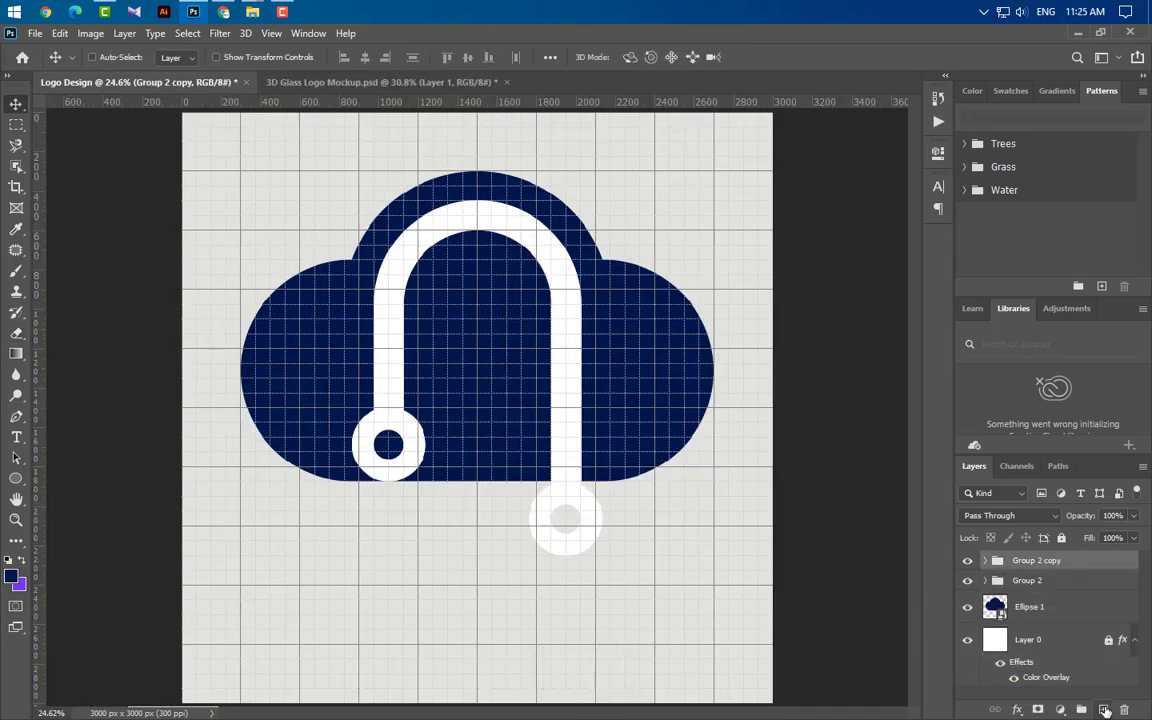
pyautogui.hotkey('ctrl', 't')
pyautogui.rightClick(521, 383)
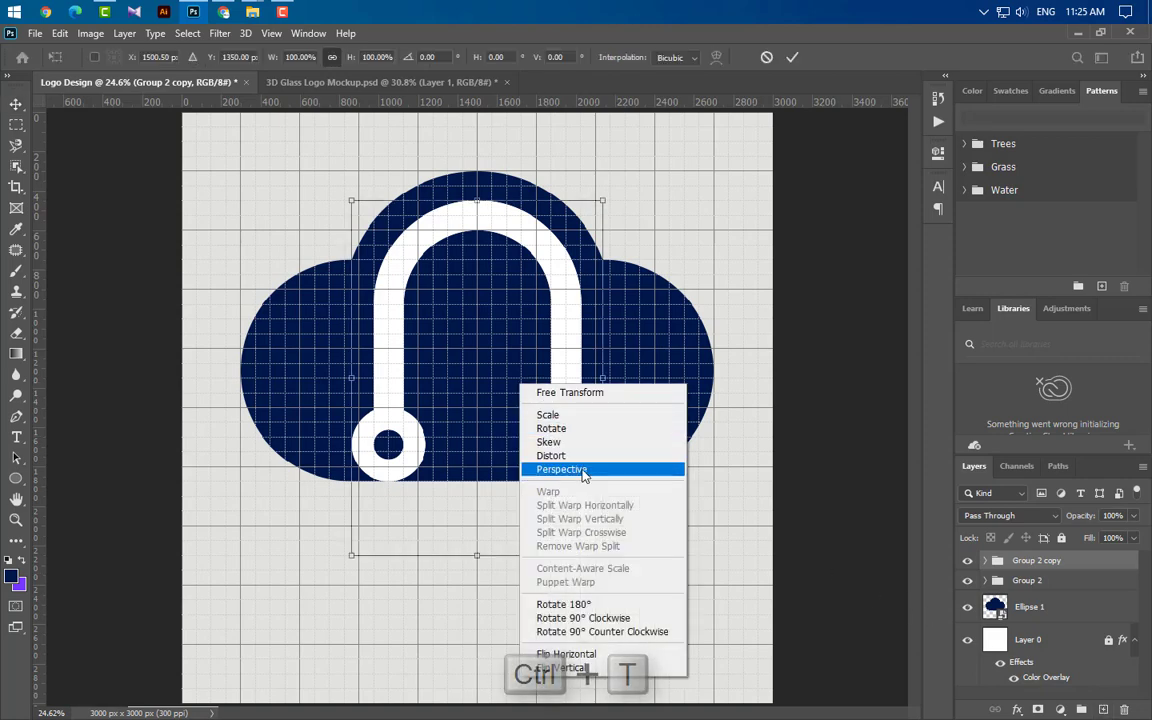
pyautogui.click(590, 631)
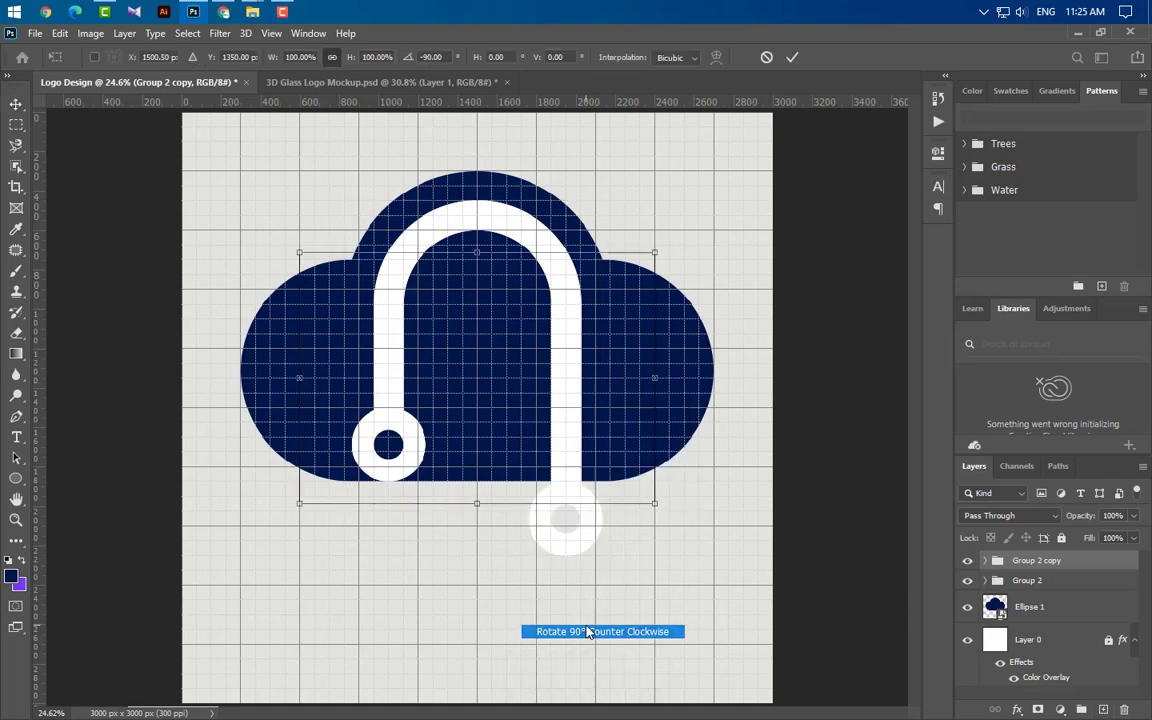
# Move the rotated copy left to X 1350.70 px, lining its outer curve up with the grid
pyautogui.scroll(1, 423, 335)
pyautogui.scroll(1, 421, 333)
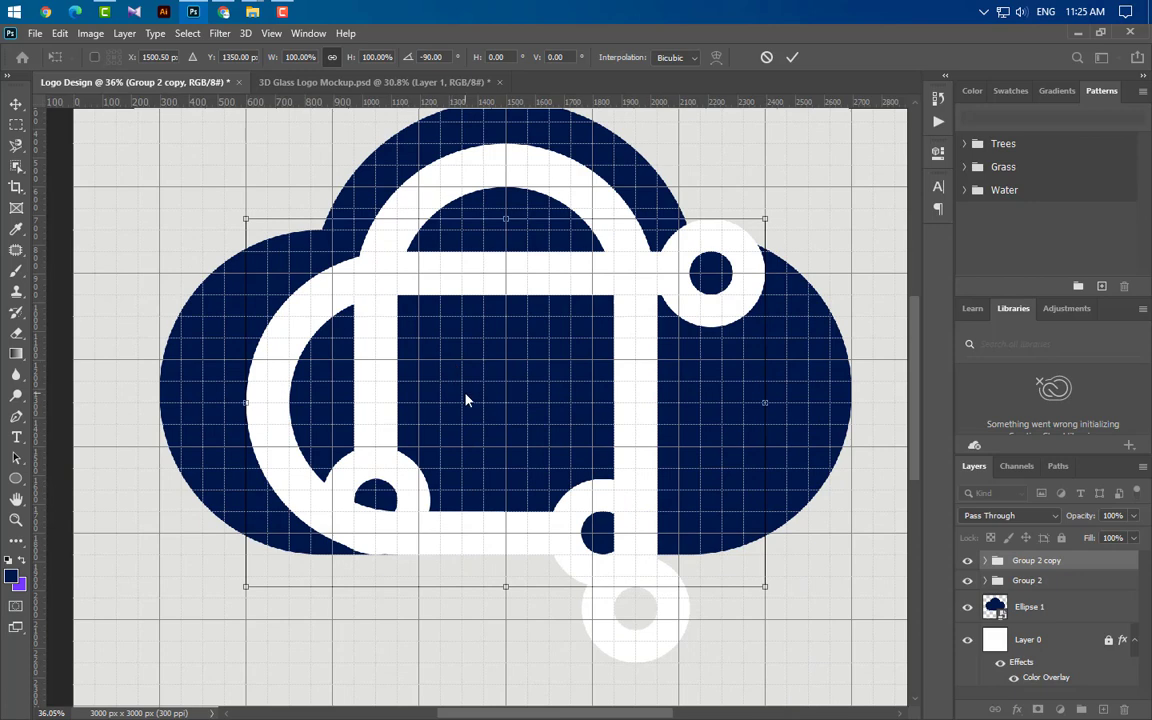
pyautogui.hotkey('shift', 'Left')
pyautogui.hotkey('shift', 'Left')
pyautogui.hotkey('shift', 'Left')
pyautogui.hotkey('shift', 'Left')
pyautogui.hotkey('shift', 'Left')
pyautogui.hotkey('shift', 'Left')
pyautogui.hotkey('shift', 'Left')
pyautogui.hotkey('shift', 'Left')
pyautogui.hotkey('shift', 'Left')
pyautogui.hotkey('shift', 'Left')
pyautogui.hotkey('shift', 'Left')
pyautogui.hotkey('shift', 'Left')
pyautogui.hotkey('shift', 'Left')
pyautogui.hotkey('shift', 'Left')
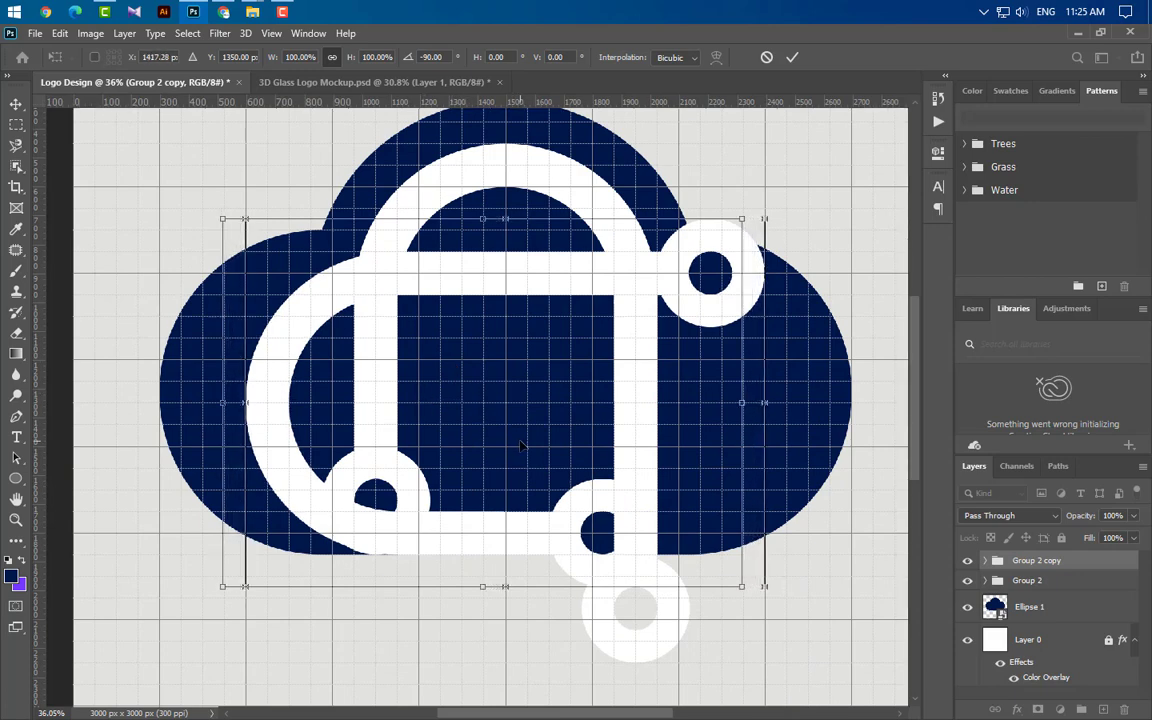
pyautogui.press('Left')
pyautogui.press('Left')
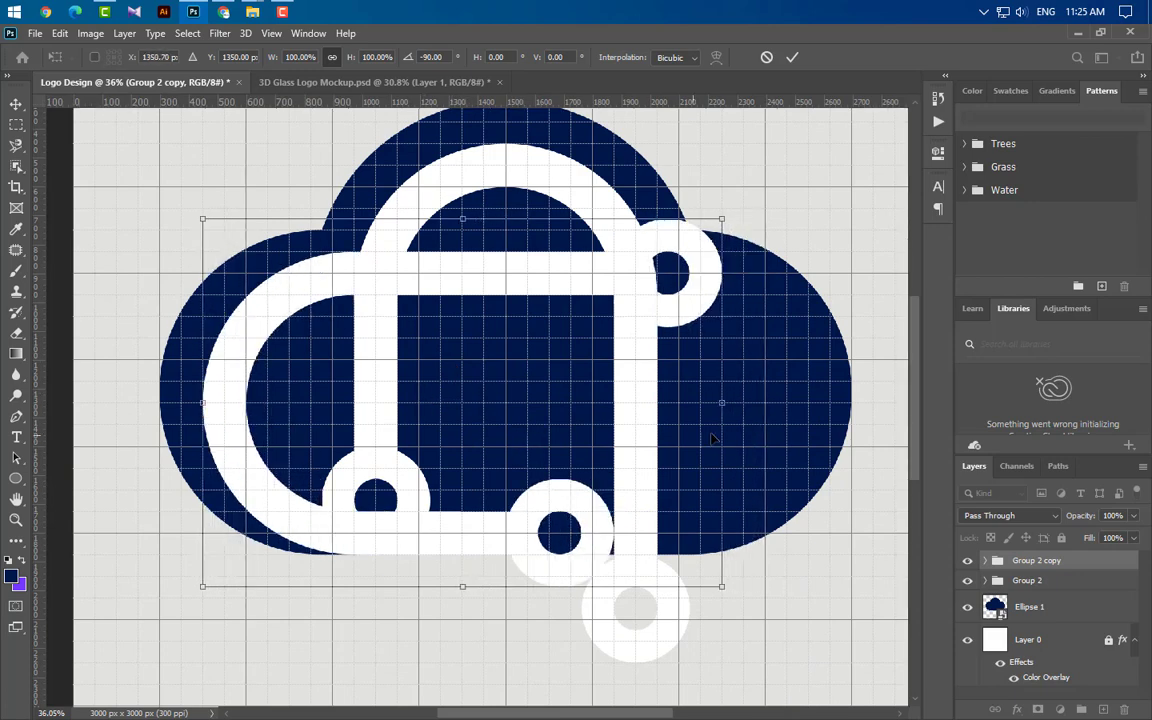
# Scale the rotated copy down to 79.13% from its right side and nudge it up to Y 1336.13 px
pyautogui.moveTo(722, 403); pyautogui.dragTo(613, 404)
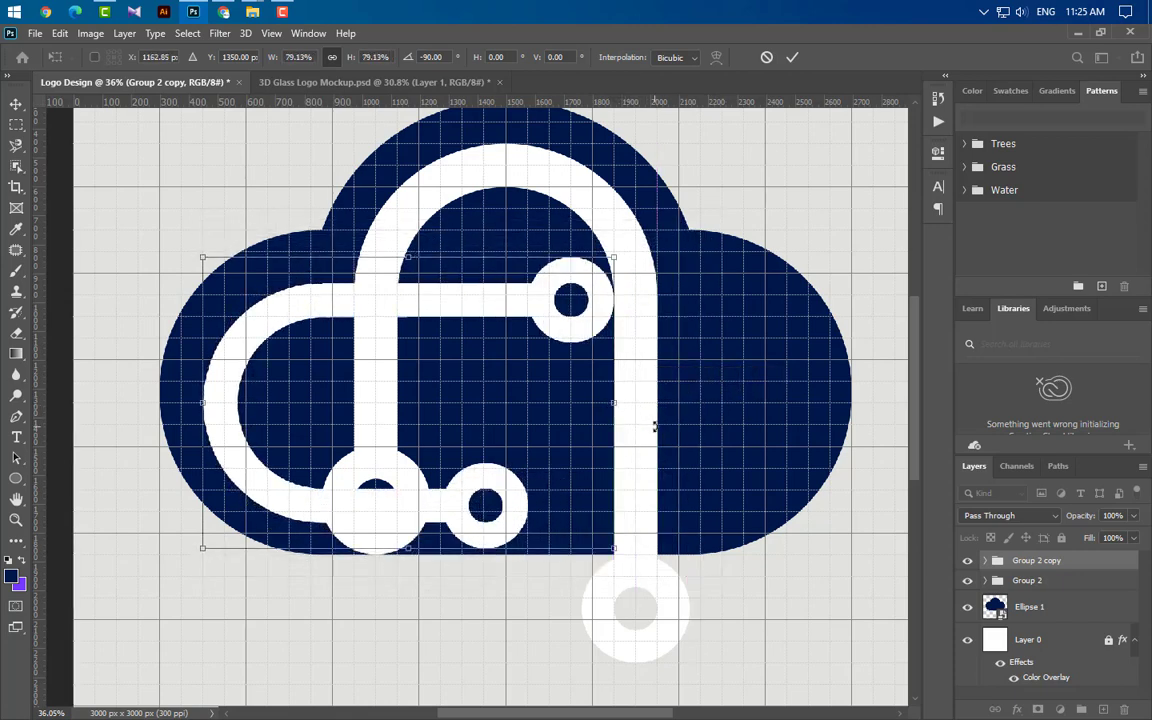
pyautogui.press('Up')
pyautogui.press('Up')
pyautogui.press('Up')
pyautogui.press('Up')
pyautogui.press('Up')
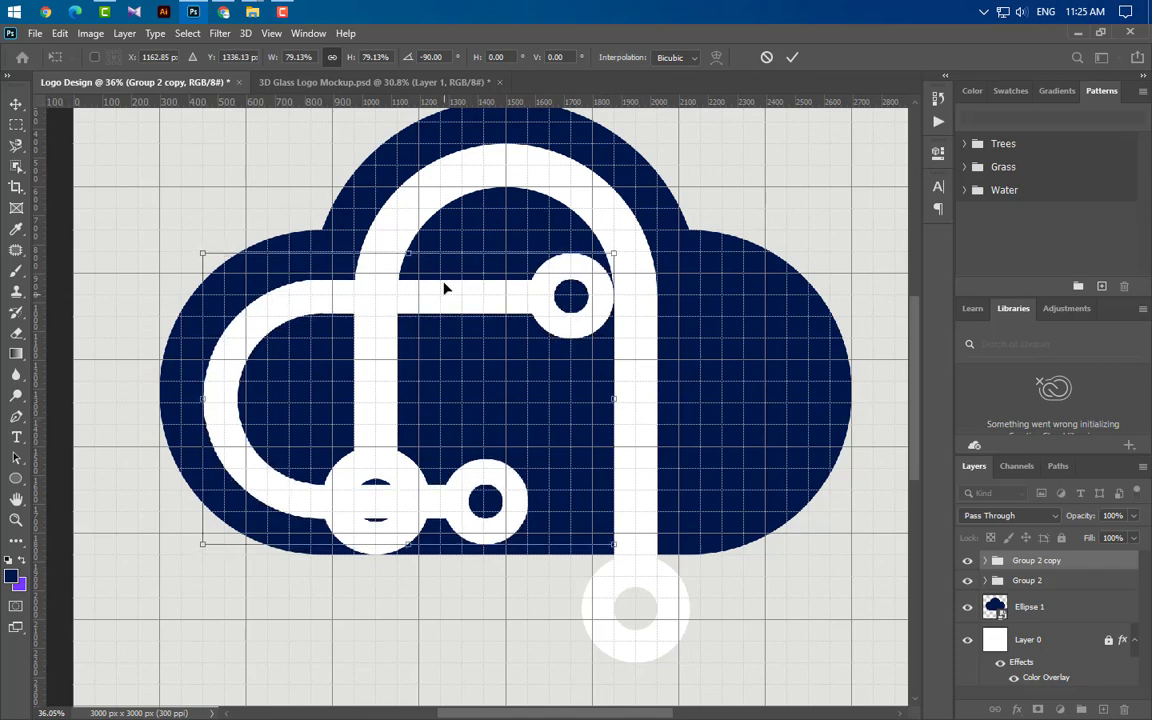
# Enlarge the rotated copy to 82.39%, position it at X 1193.36 px, Y 1315.33 px, and apply the transform
pyautogui.moveTo(409, 255); pyautogui.dragTo(407, 241)
pyautogui.press('Right')
pyautogui.press('Right')
pyautogui.press('Right')
pyautogui.press('Right')
pyautogui.press('Right')
pyautogui.press('Right')
pyautogui.press('Right')
pyautogui.press('Right')
pyautogui.press('Right')
pyautogui.press('Right')
pyautogui.press('Right')
pyautogui.press('Right')
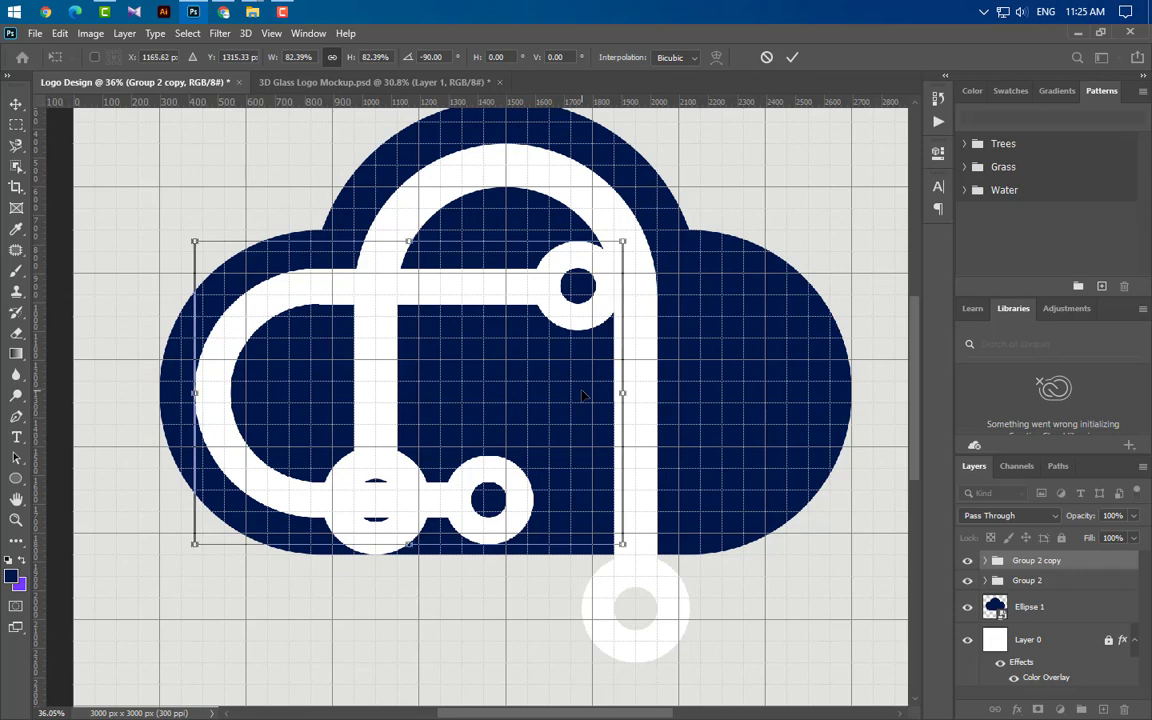
pyautogui.press('Left')
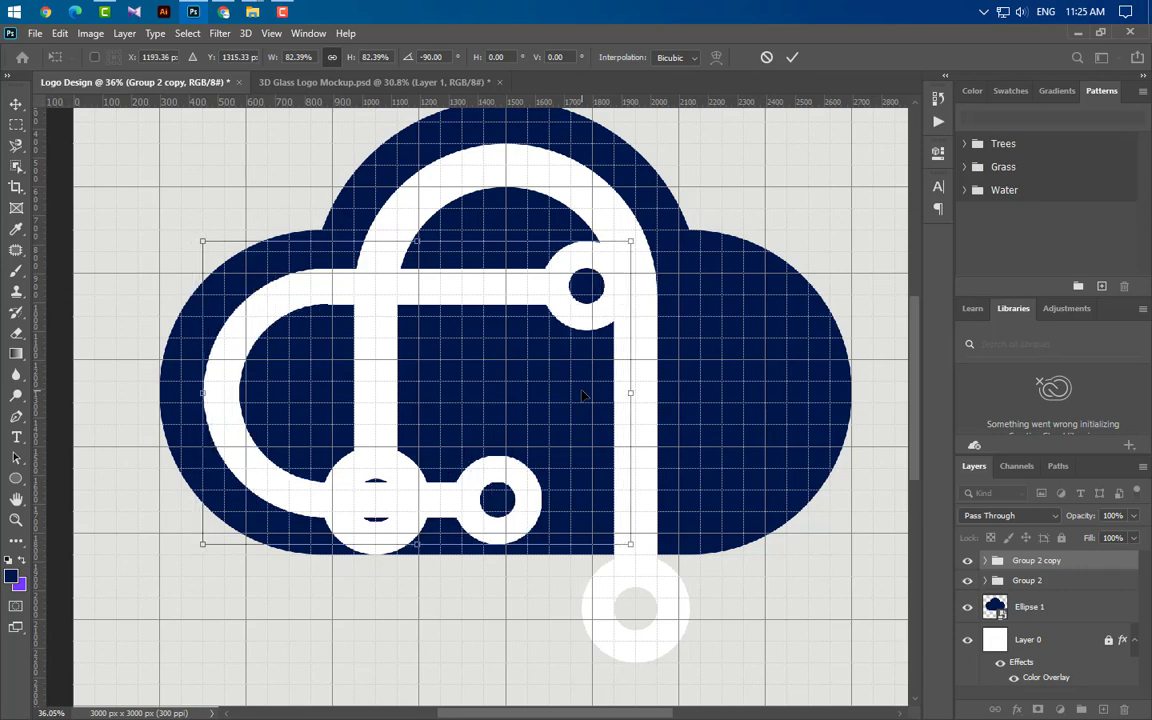
pyautogui.click(791, 57)
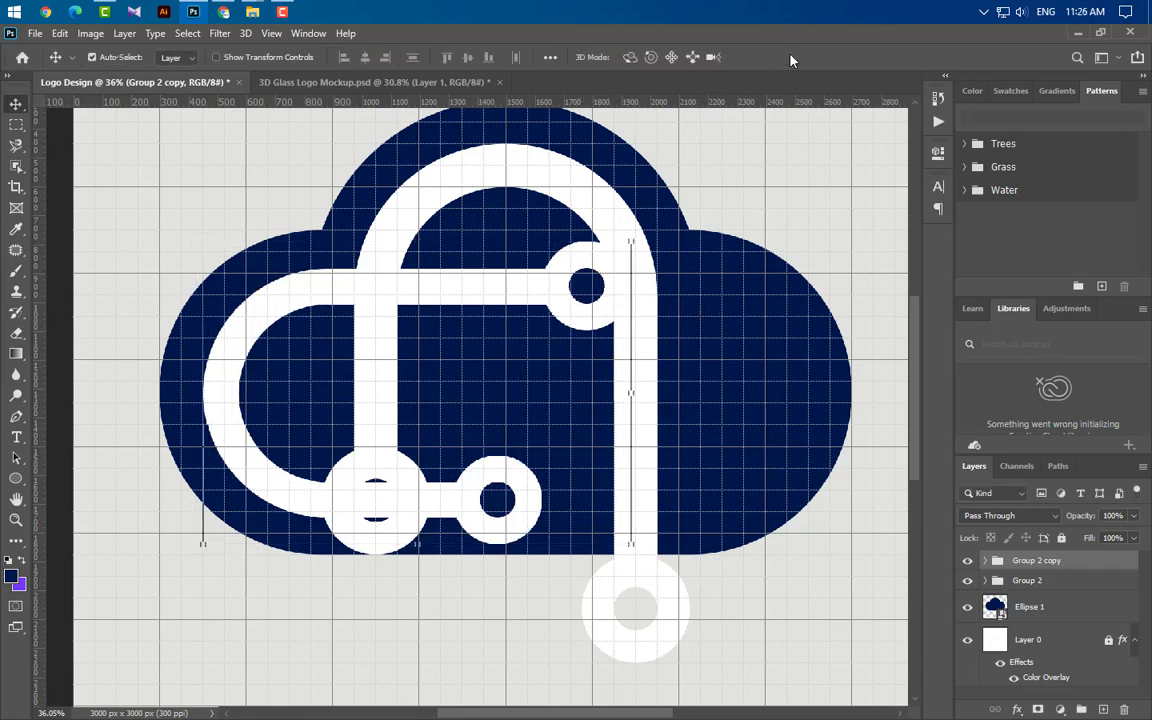
# Move the rotated copy's upper small ring left to X 1655.63 px, clear of the tall right stem
pyautogui.click(584, 330)
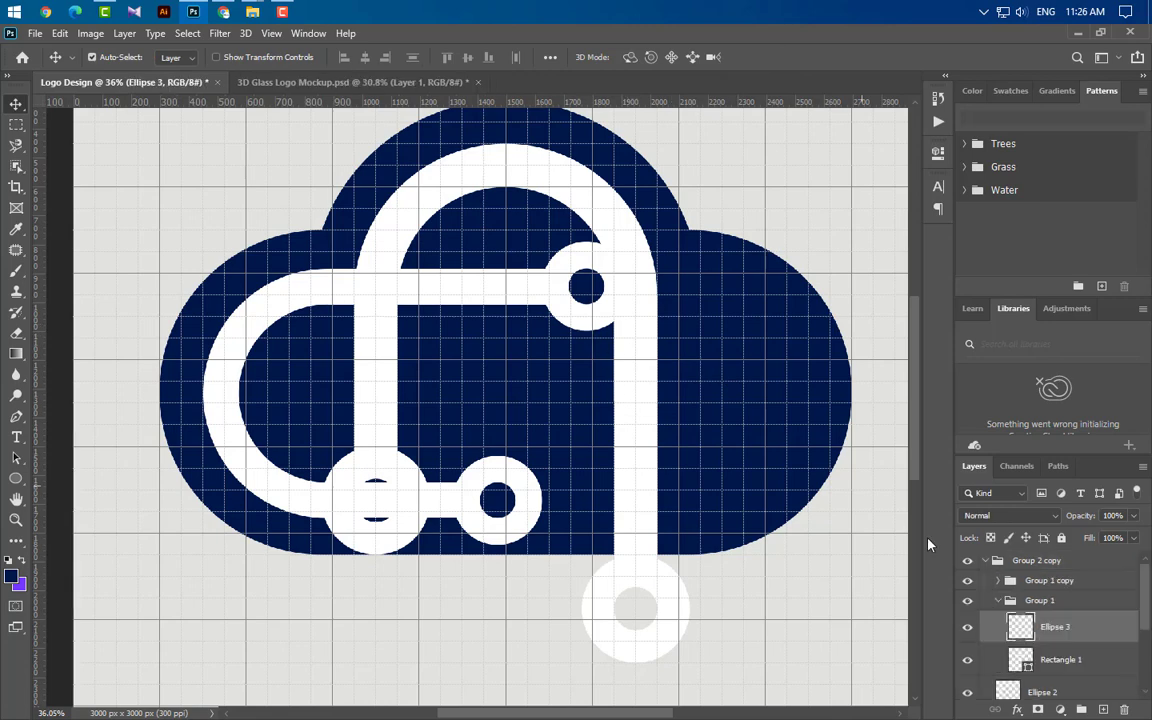
pyautogui.hotkey('shift', 'Left')
pyautogui.hotkey('shift', 'Left')
pyautogui.hotkey('shift', 'Left')
pyautogui.hotkey('shift', 'Left')
pyautogui.hotkey('shift', 'Left')
pyautogui.hotkey('shift', 'Left')
pyautogui.hotkey('shift', 'Left')
pyautogui.hotkey('shift', 'Left')
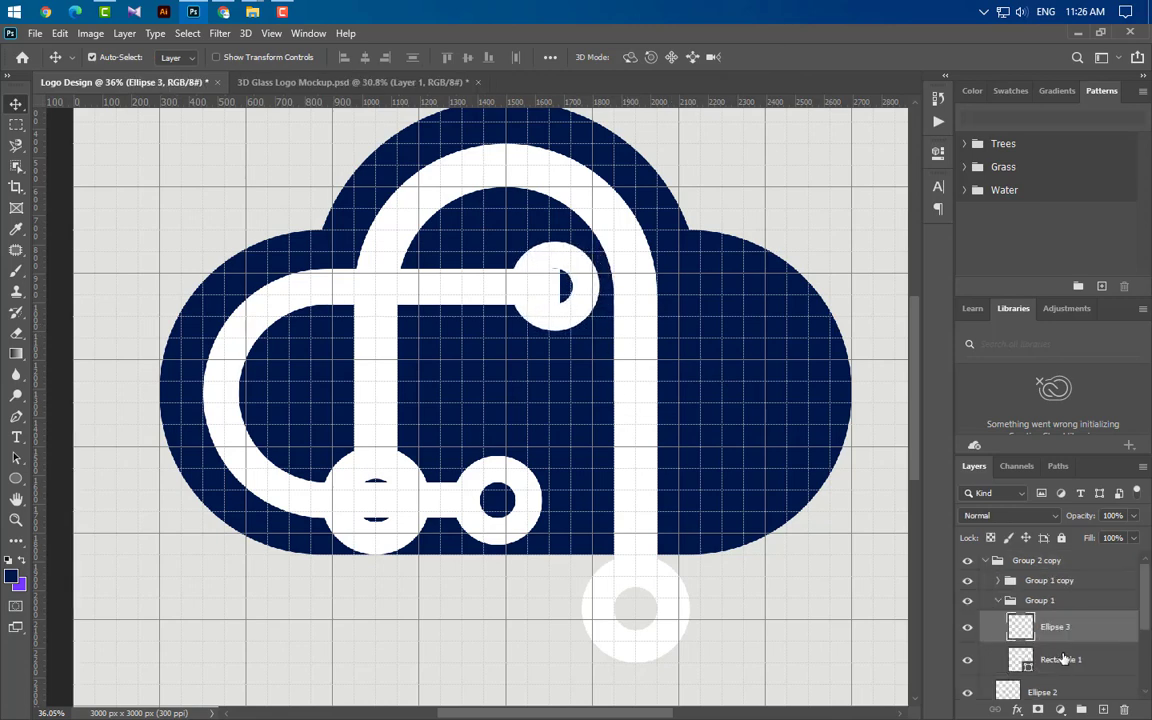
pyautogui.hotkey('ctrl', 't')
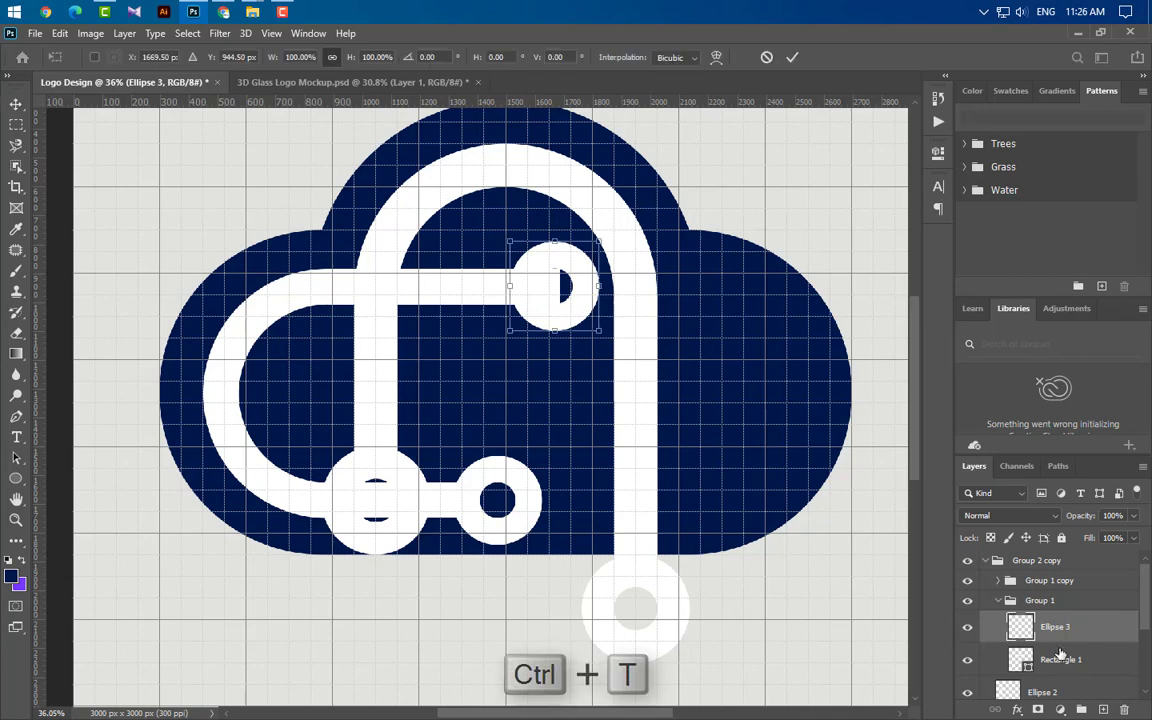
pyautogui.press('Left')
pyautogui.press('Left')
pyautogui.press('Left')
pyautogui.press('Left')
pyautogui.press('Left')
pyautogui.press('Left')
pyautogui.press('Left')
pyautogui.press('Right')
pyautogui.press('Right')
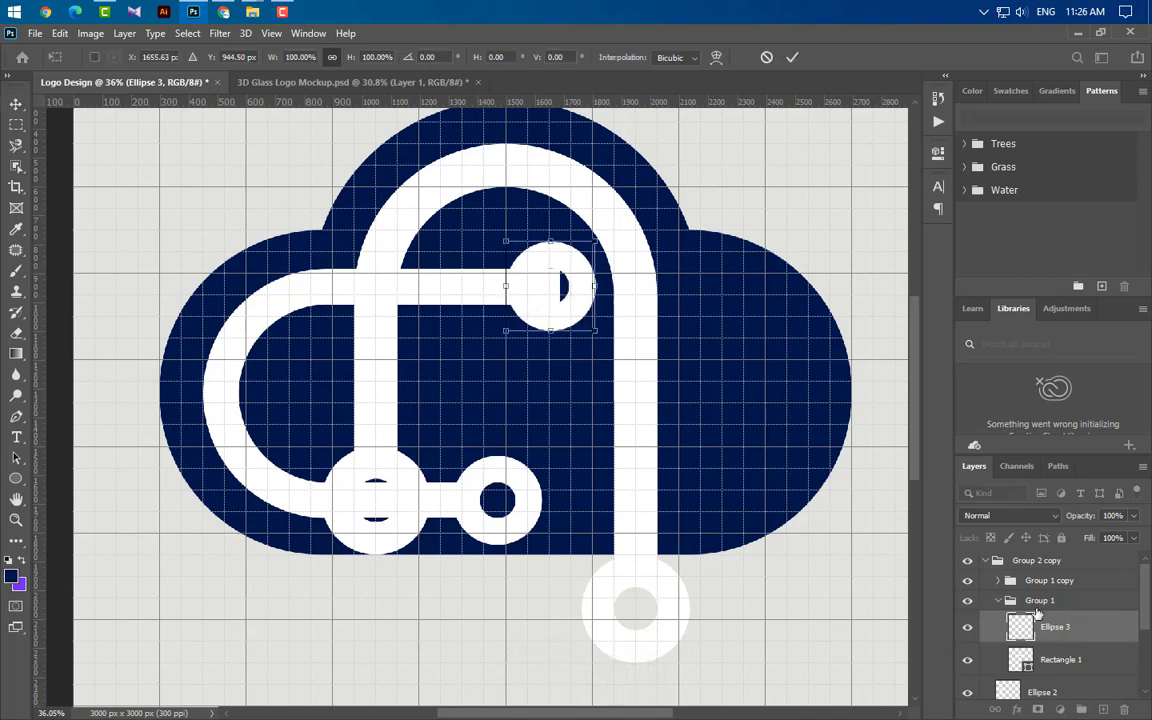
pyautogui.click(791, 58)
# Shorten the rotated copy's upper horizontal bar to 85.97% width from its right end, clearing the small ring's hole
pyautogui.keyDown('ctrl'); pyautogui.click(442, 291); pyautogui.keyUp('ctrl')
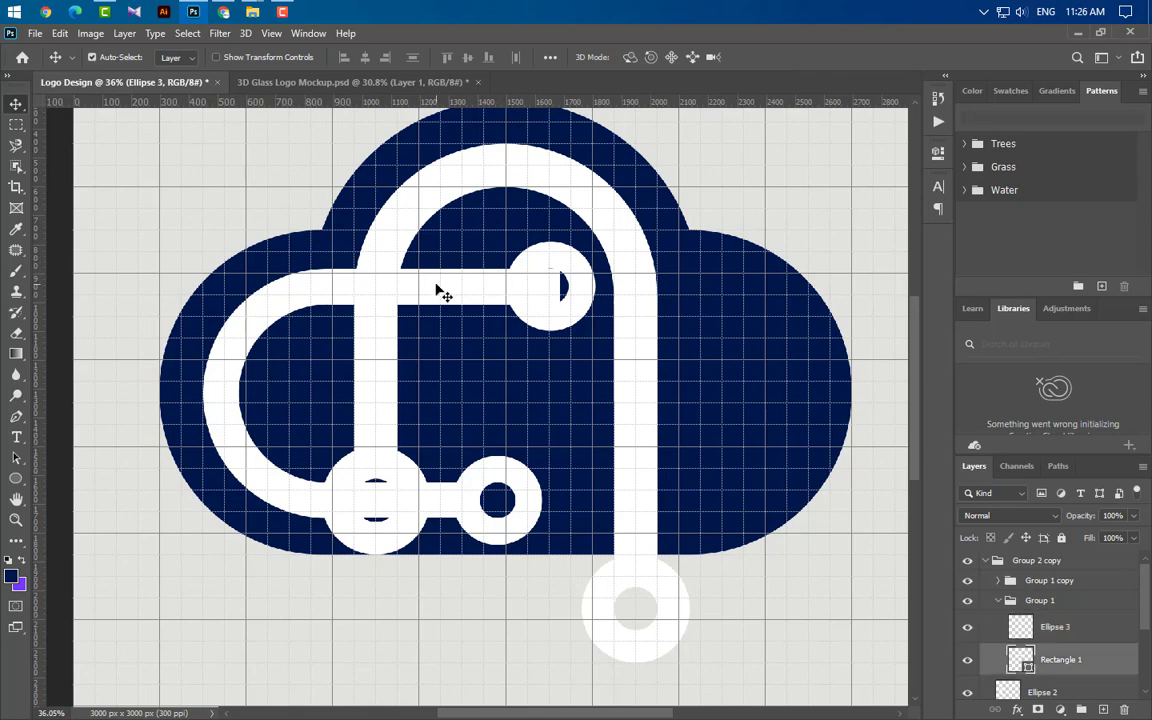
pyautogui.hotkey('ctrl', 't')
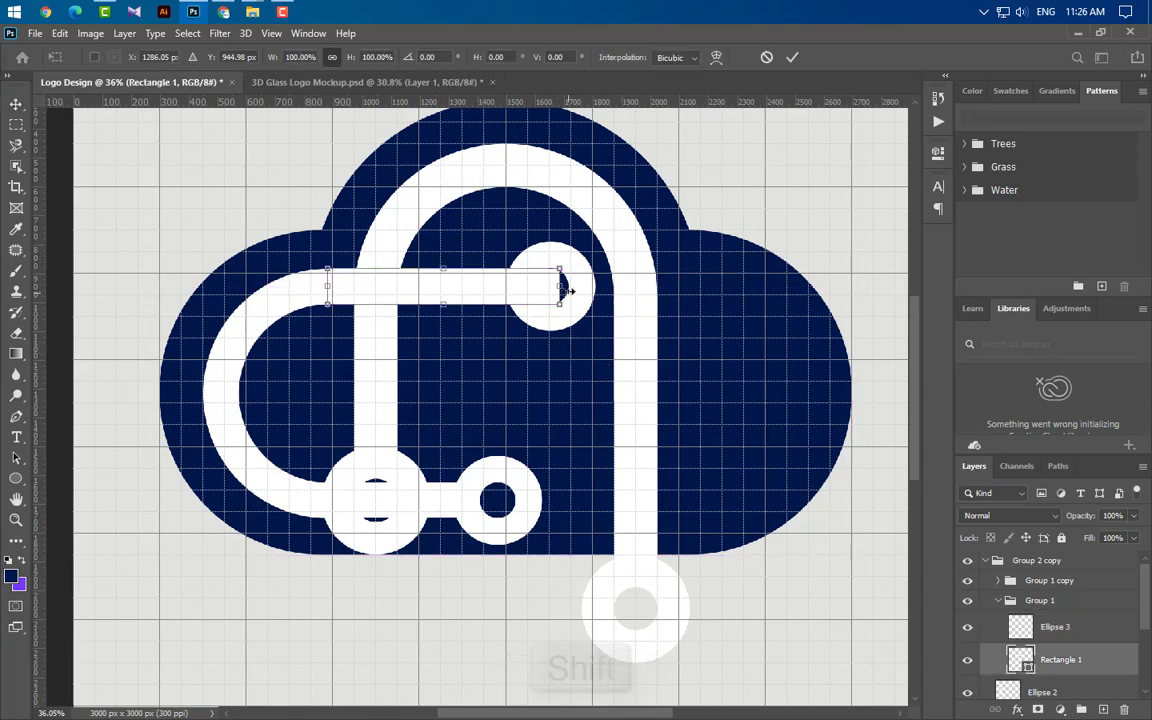
pyautogui.moveTo(560, 287); pyautogui.dragTo(527, 288)
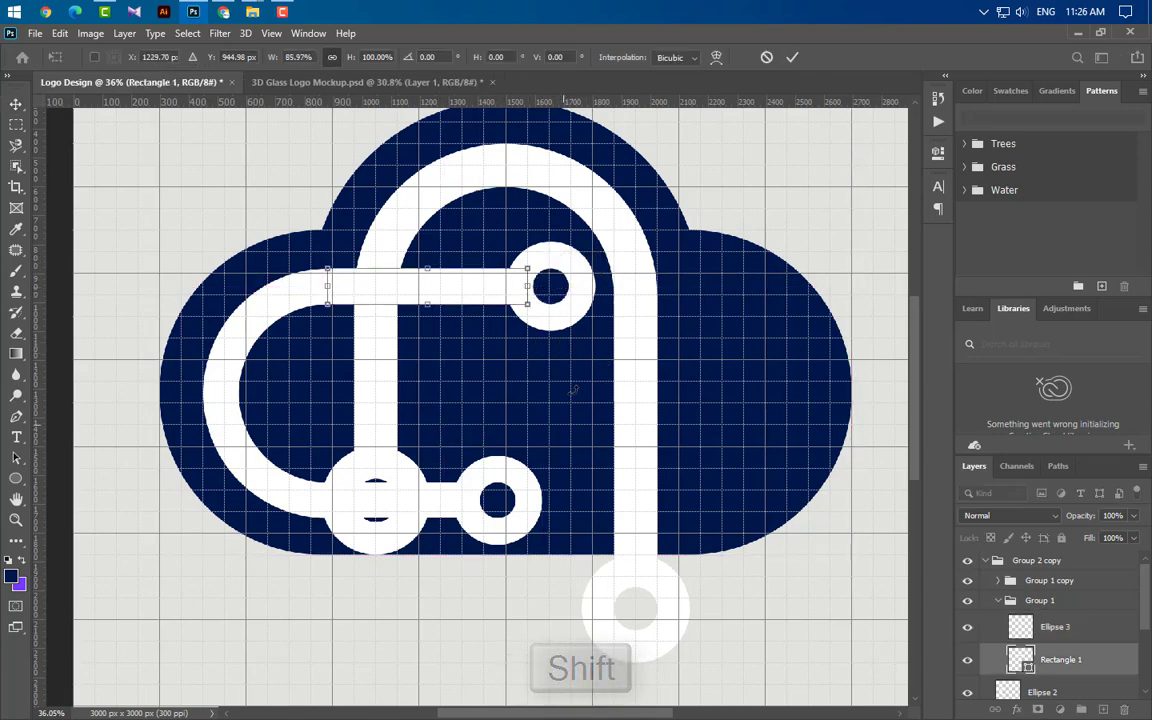
pyautogui.click(791, 57)
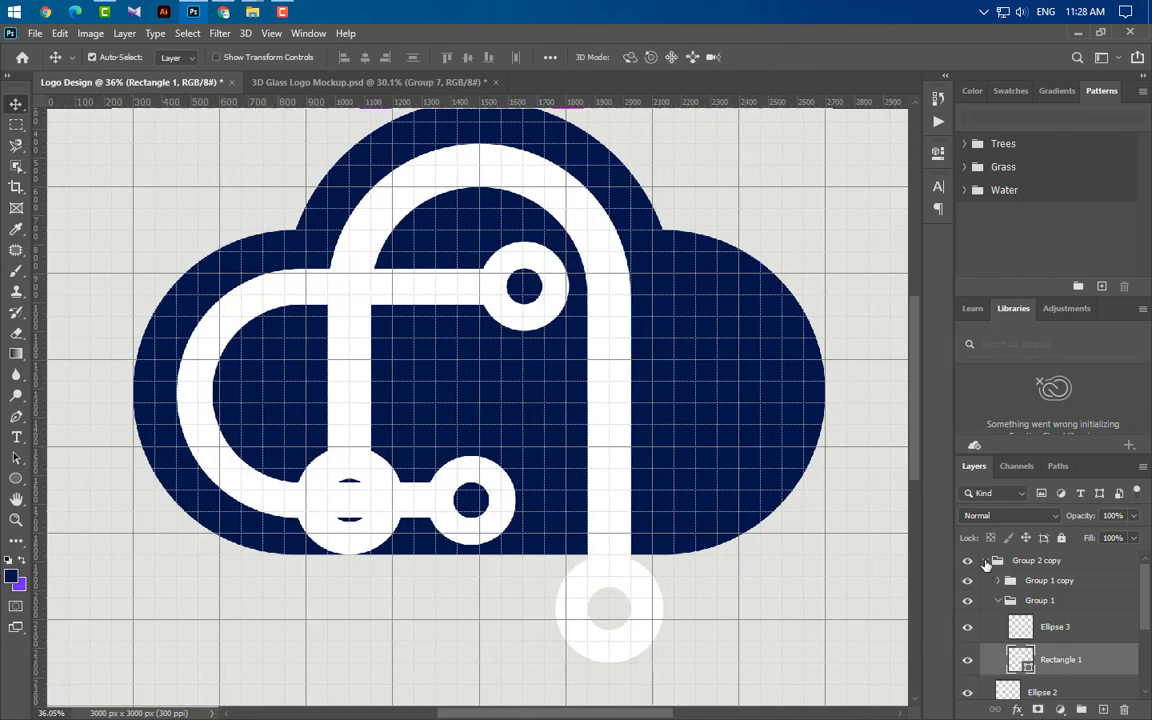
# Collapse the rotated copy's group and switch its visibility off and on to compare the arrangement
pyautogui.click(986, 562)
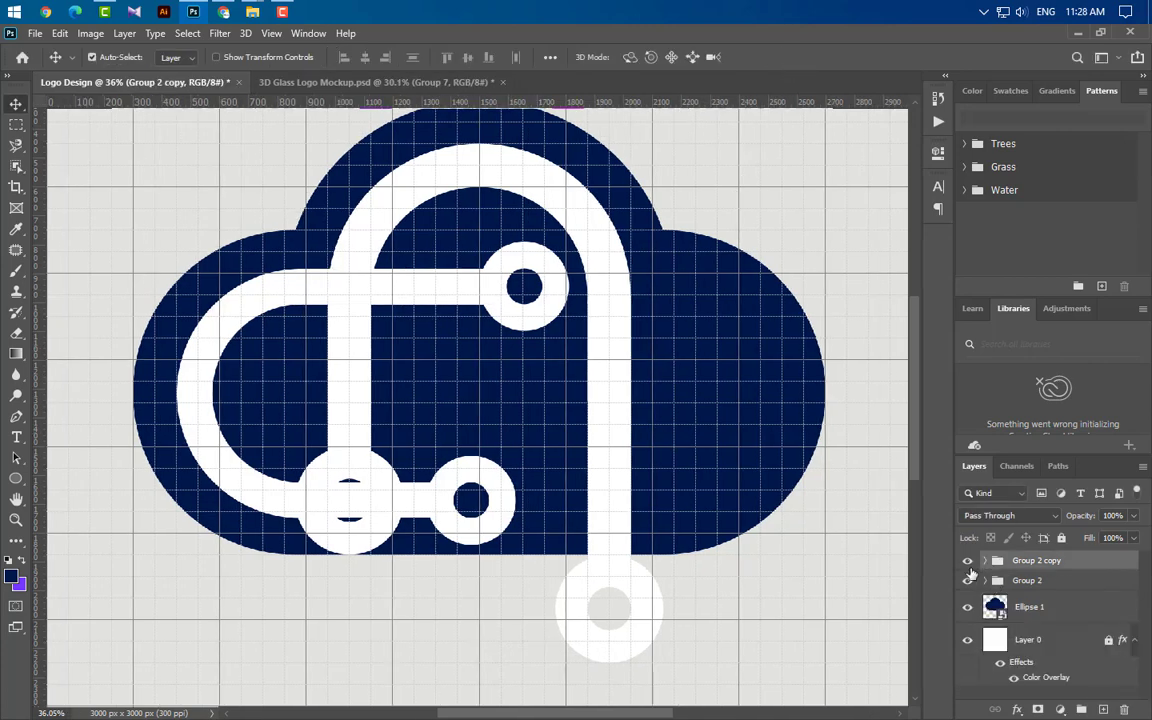
pyautogui.click(969, 572)
pyautogui.click(968, 570)
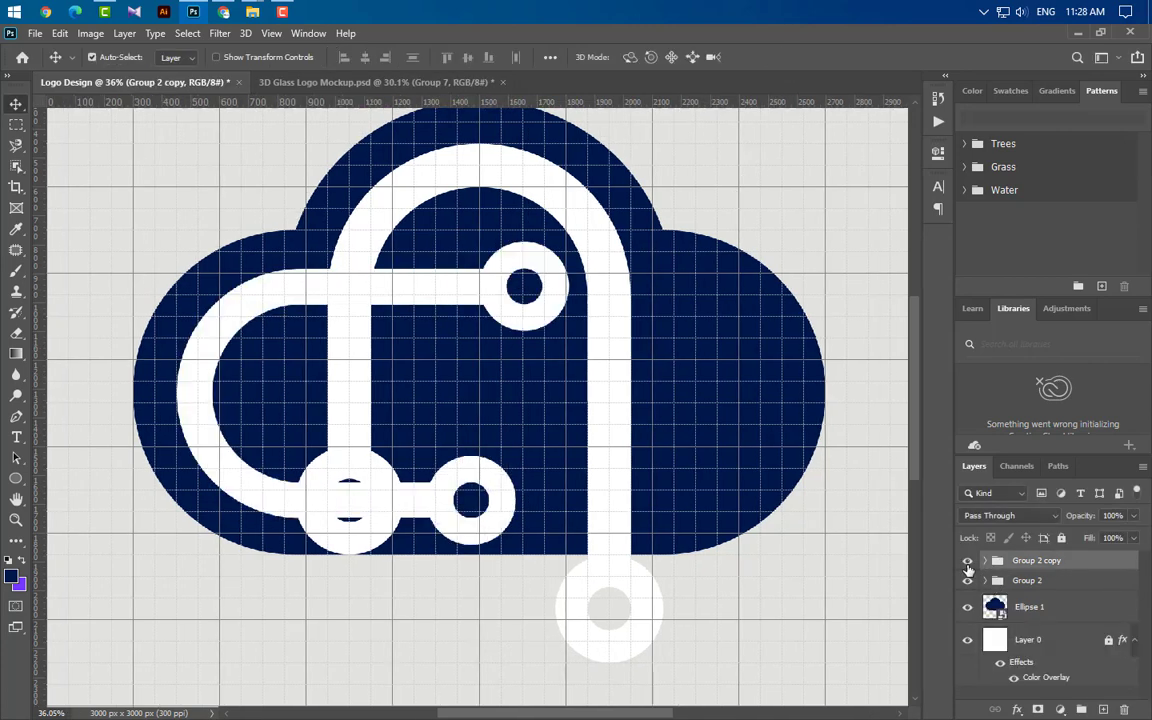
# Duplicate the tall arch's group, Group 2, and give the copy a 65 px outside stroke in near-black
pyautogui.click(1062, 583)
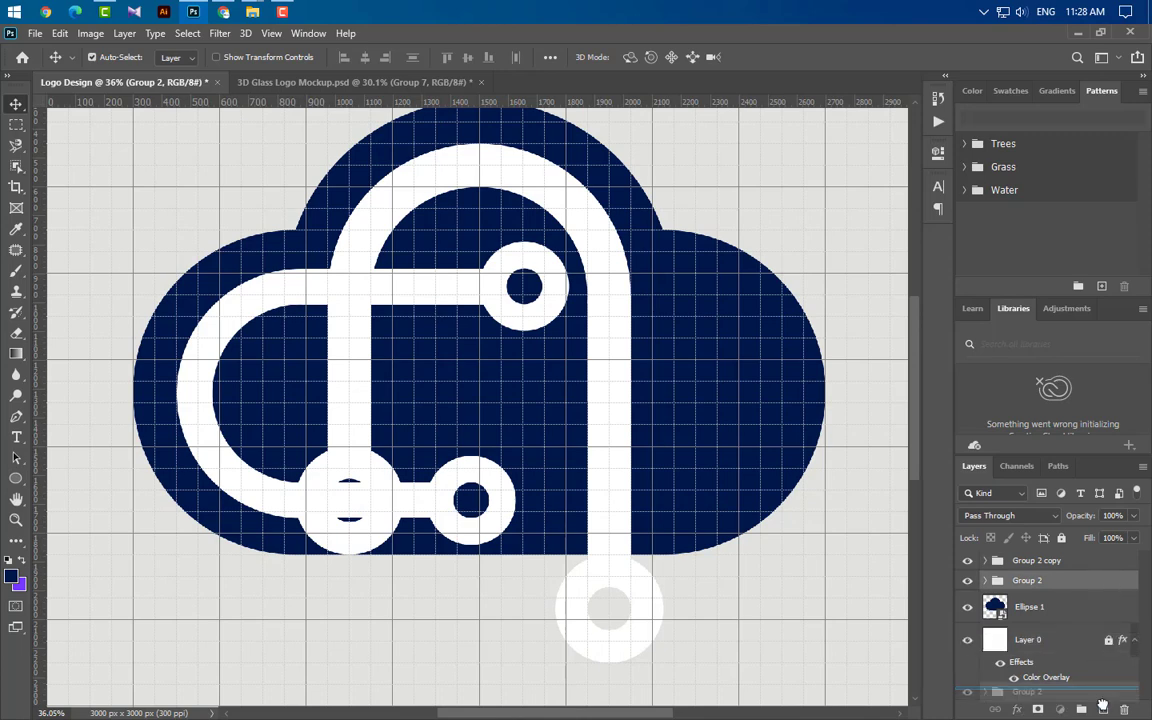
pyautogui.hotkey('ctrl', 'j')
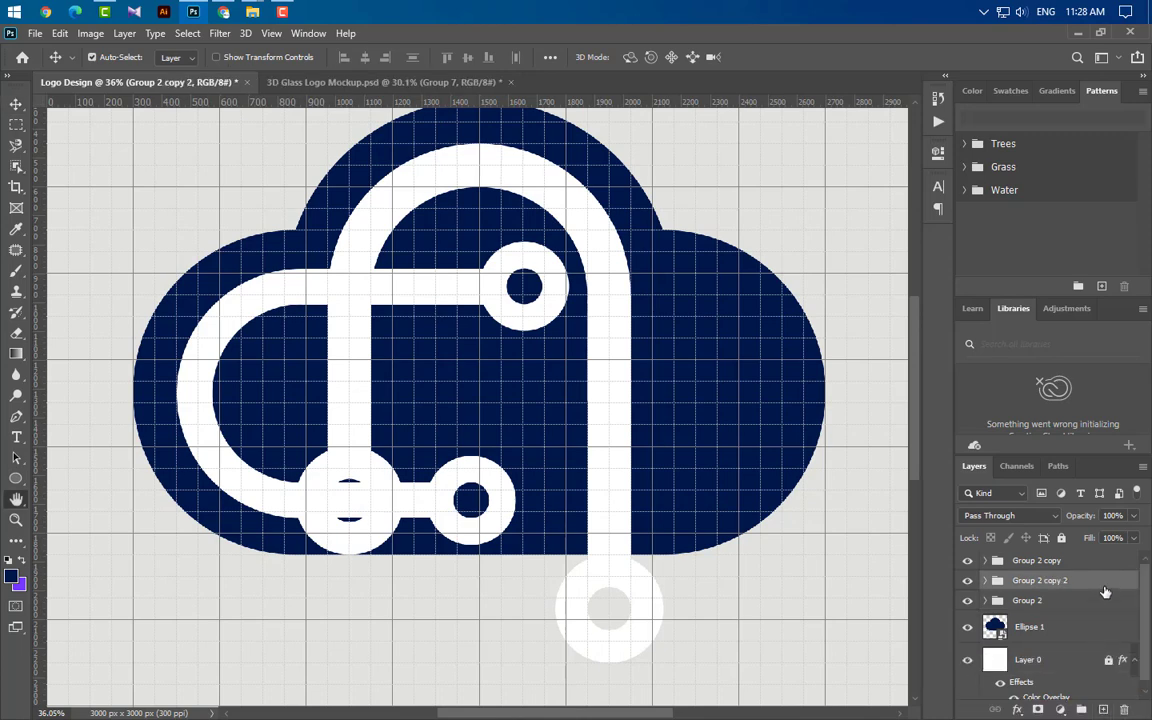
pyautogui.doubleClick(1105, 592)
pyautogui.click(584, 386)
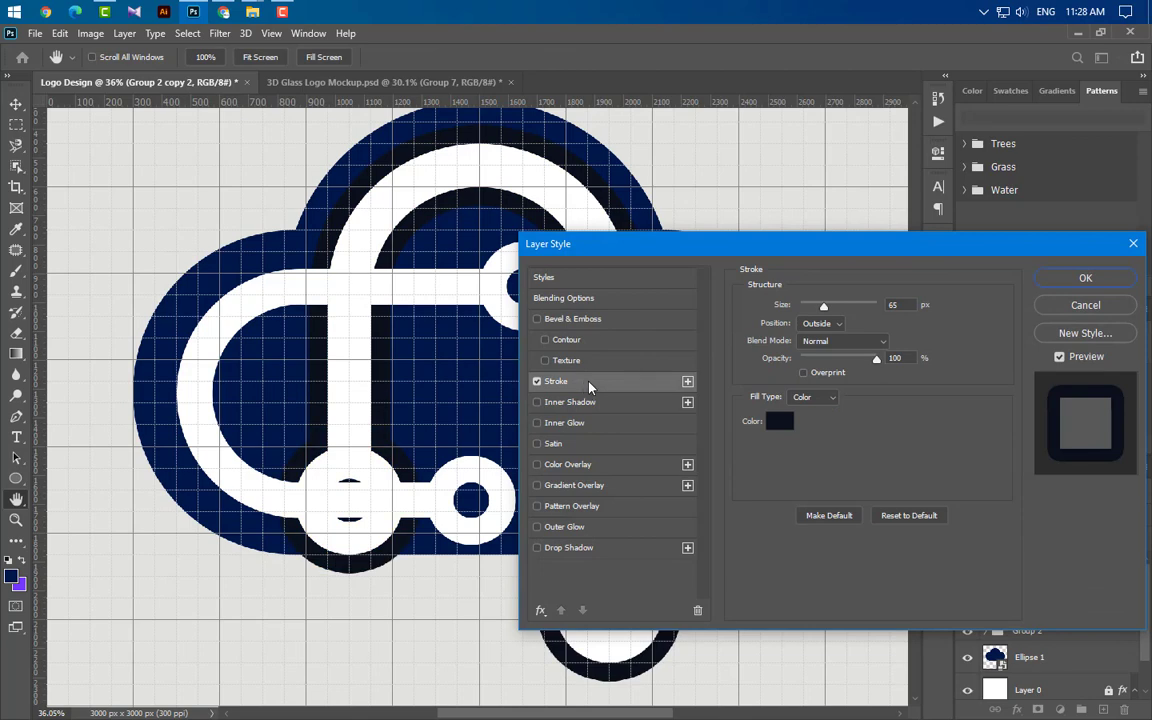
pyautogui.click(893, 304)
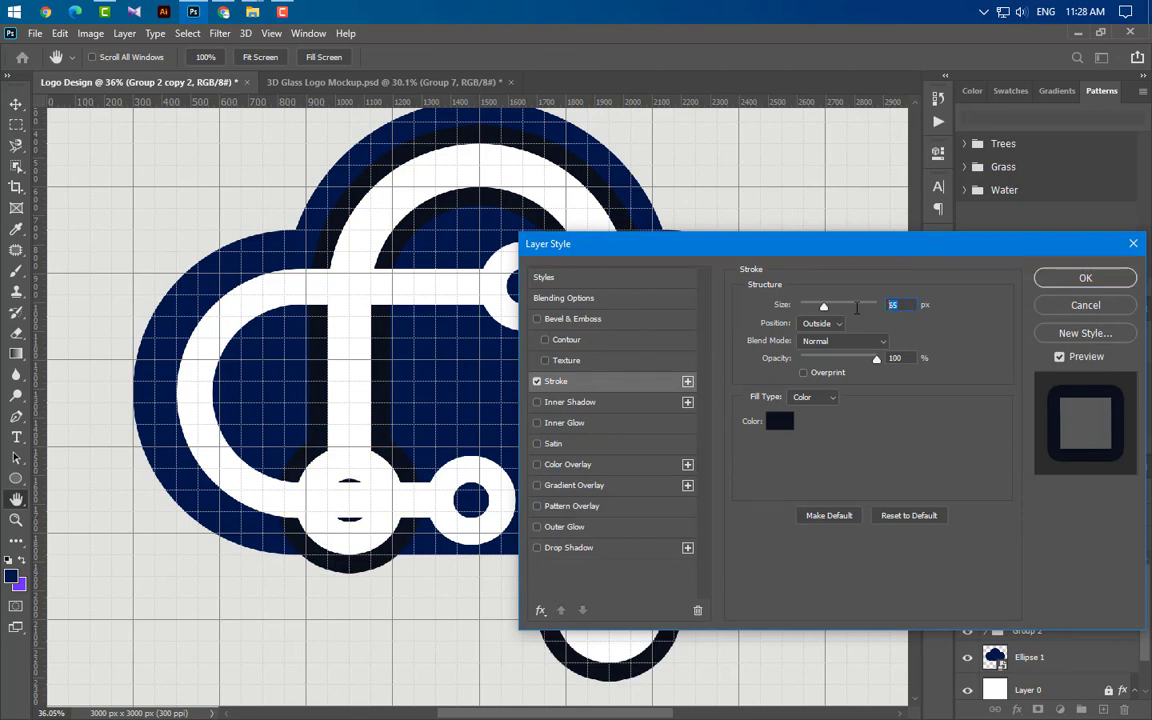
pyautogui.click(1120, 284)
# Convert the stroked group copy to a smart object, load its outline as a selection, and delete the copy
pyautogui.rightClick(1086, 580)
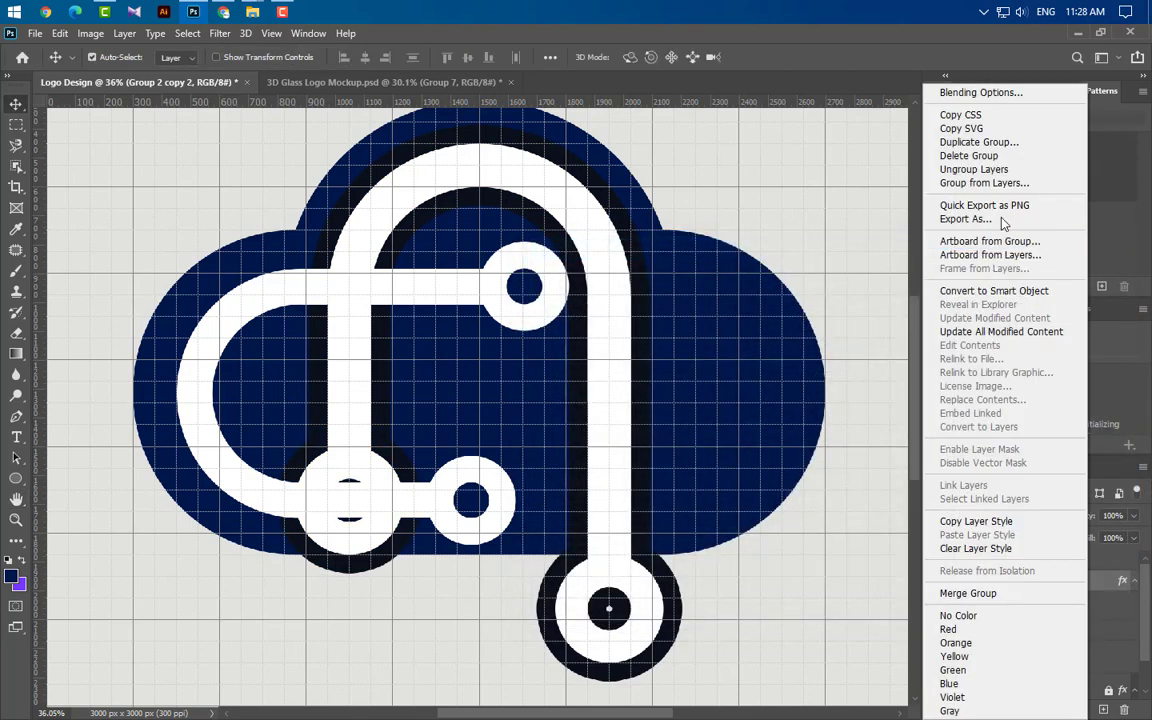
pyautogui.click(994, 290)
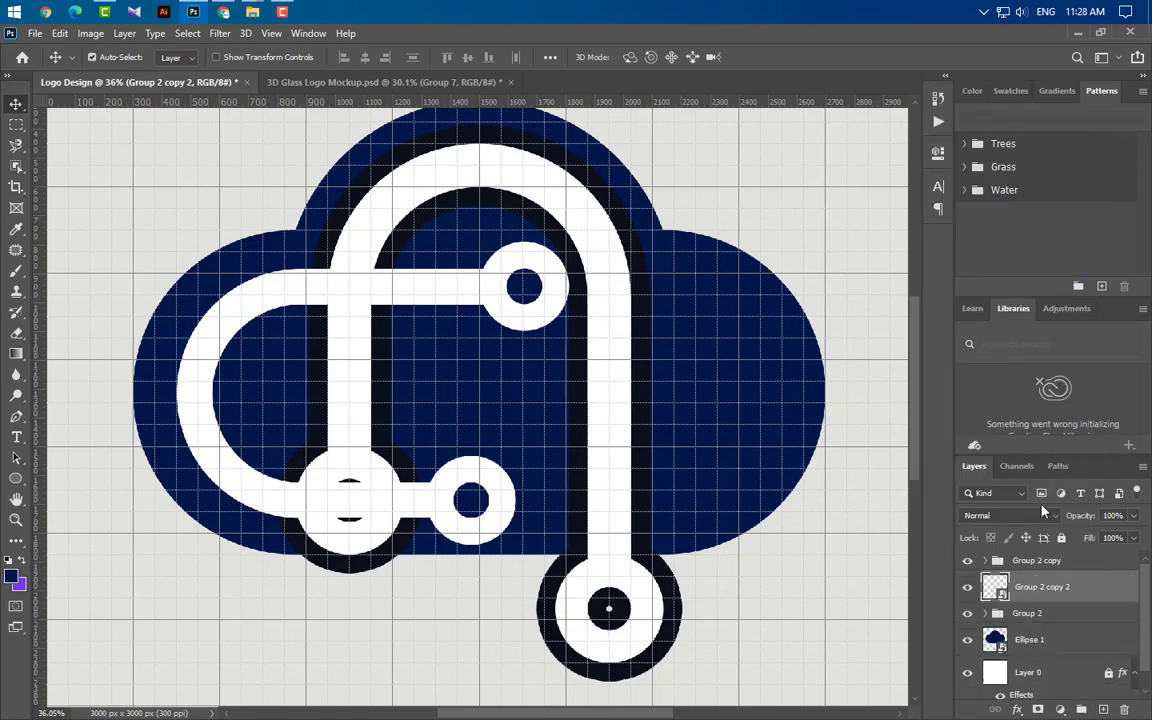
pyautogui.keyDown('ctrl'); pyautogui.click(996, 588); pyautogui.keyUp('ctrl')
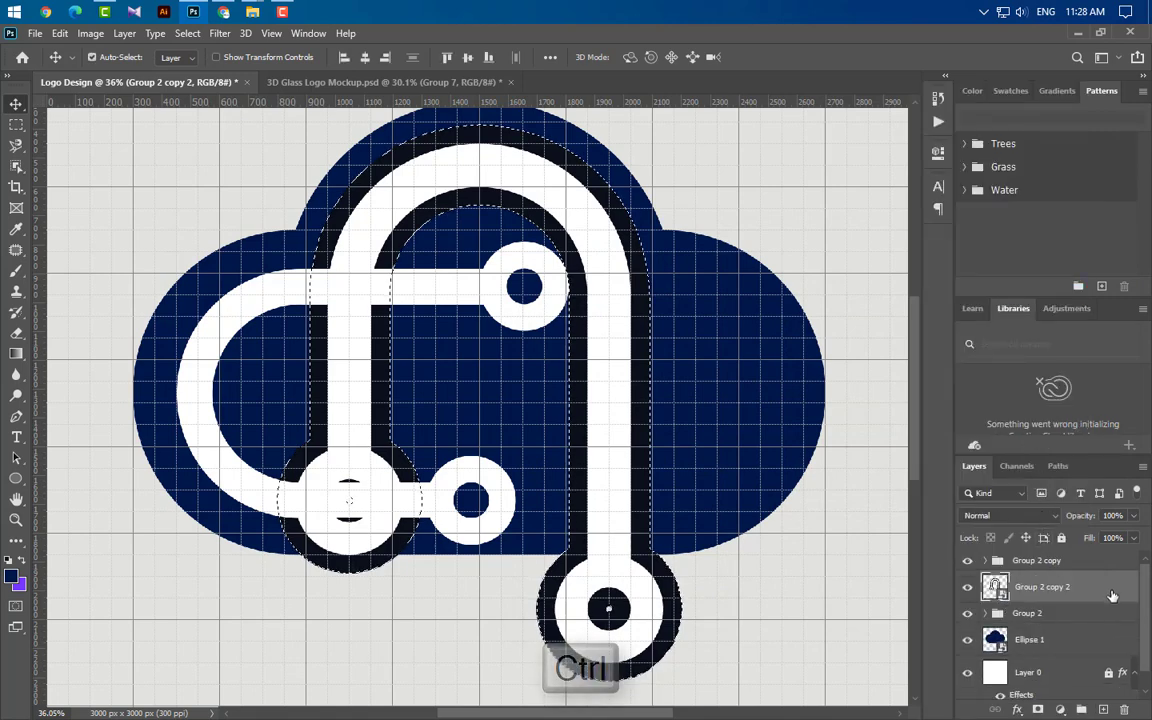
pyautogui.press('Delete')
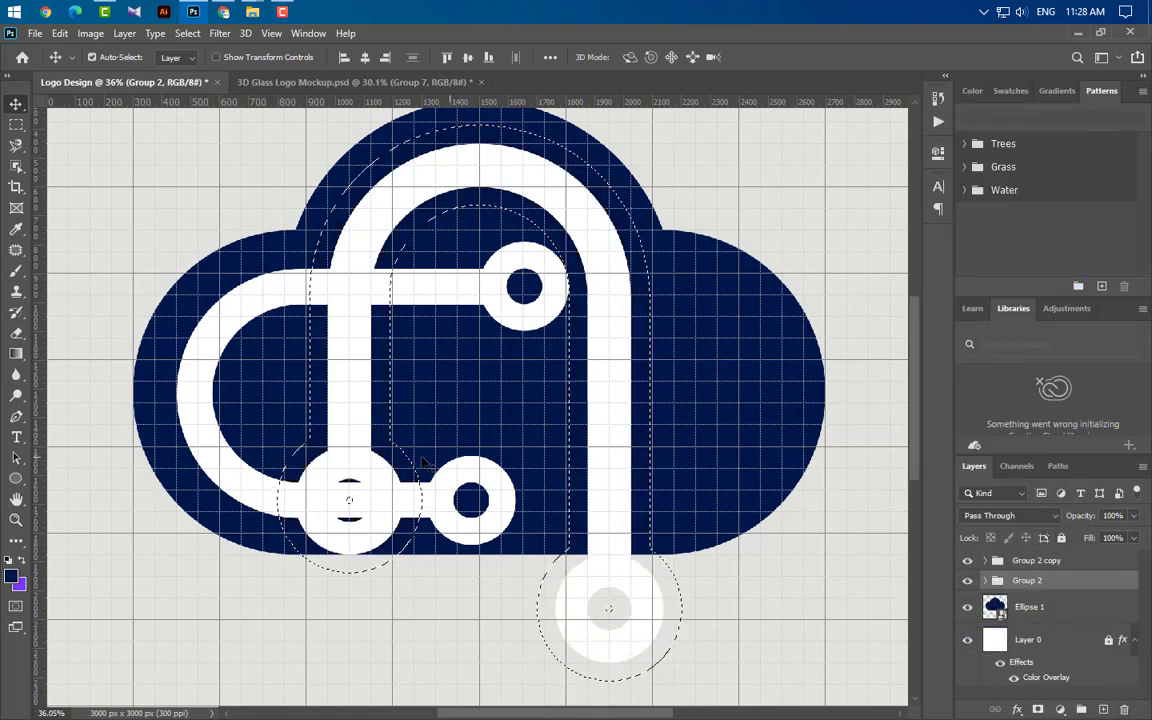
# Cut the selected outline out of the sideways arch's curve, Ellipse 2 in Group 2 copy, and deselect
pyautogui.click(256, 506)
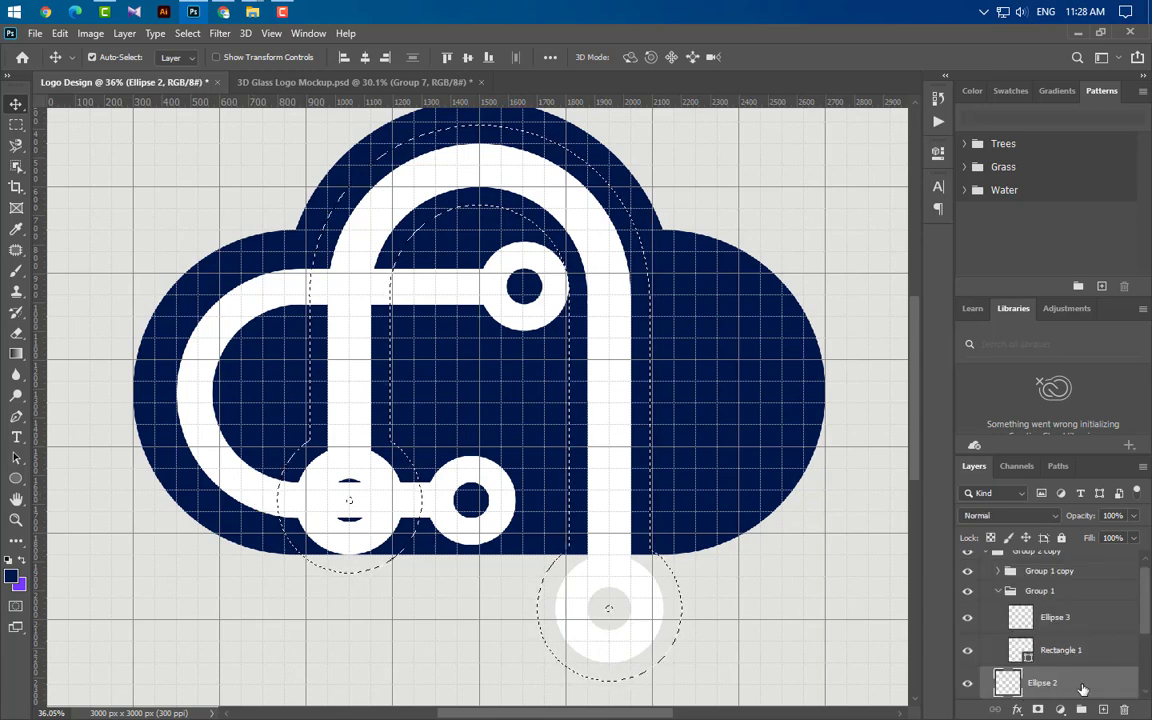
pyautogui.press('Delete')
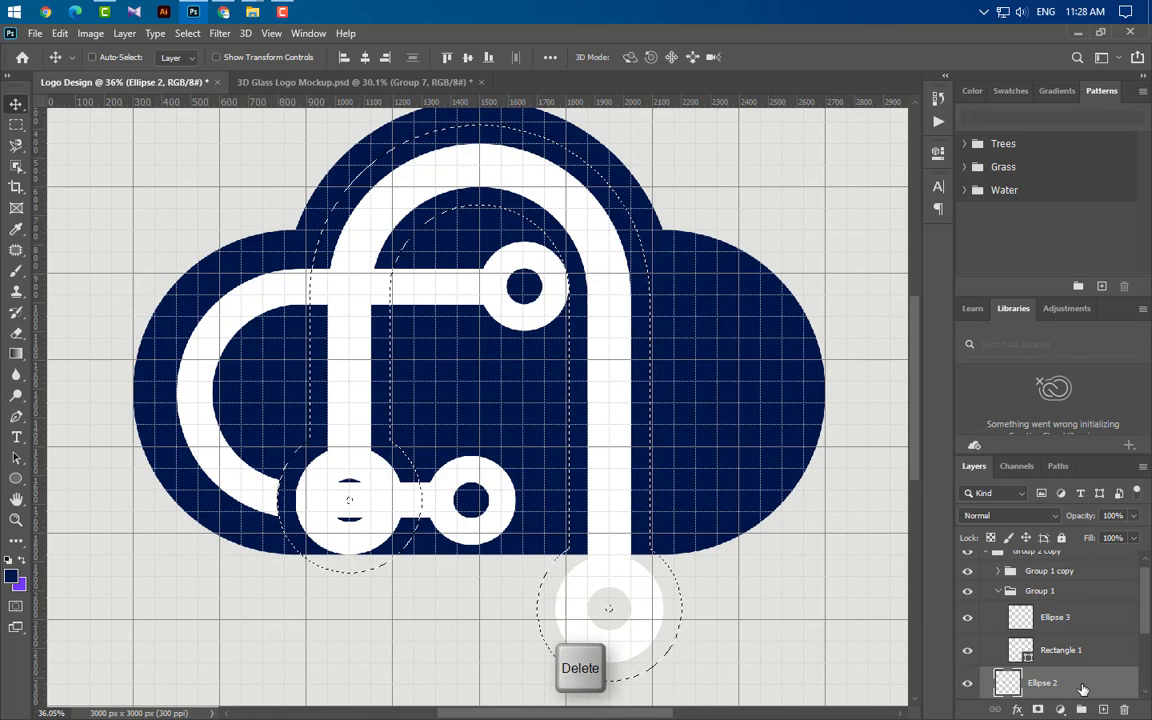
pyautogui.hotkey('ctrl', 'd')
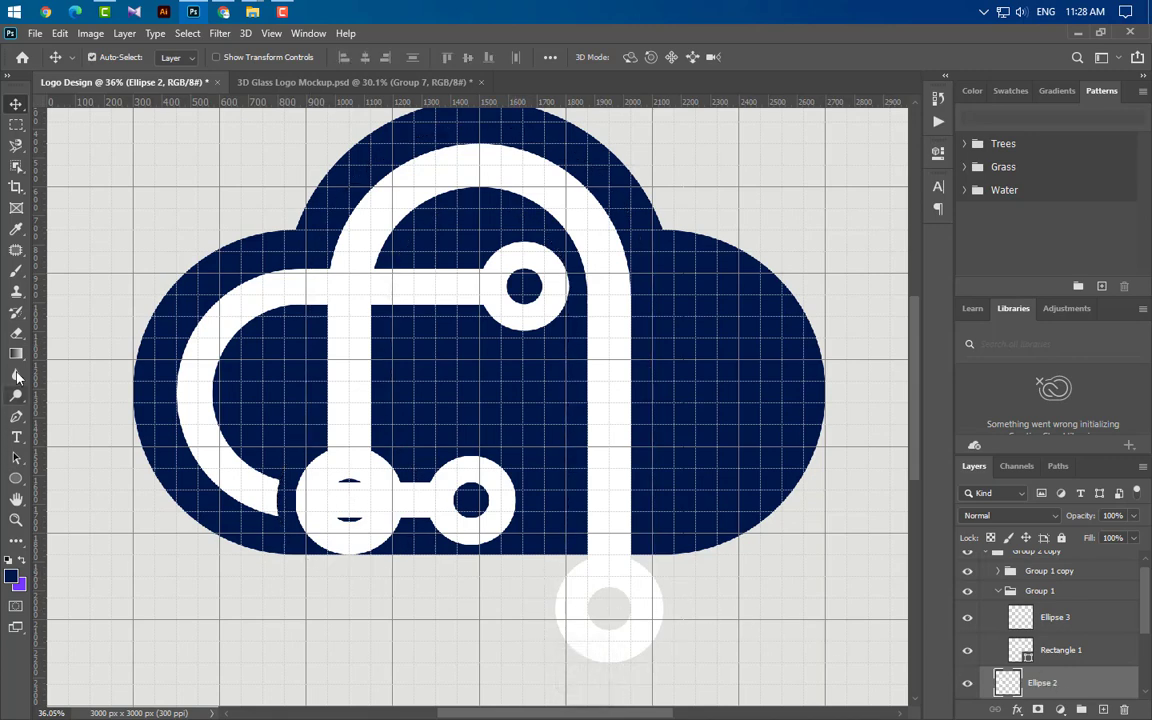
# Delete the sideways arch's lower small ring and its short horizontal bar
pyautogui.click(16, 333)
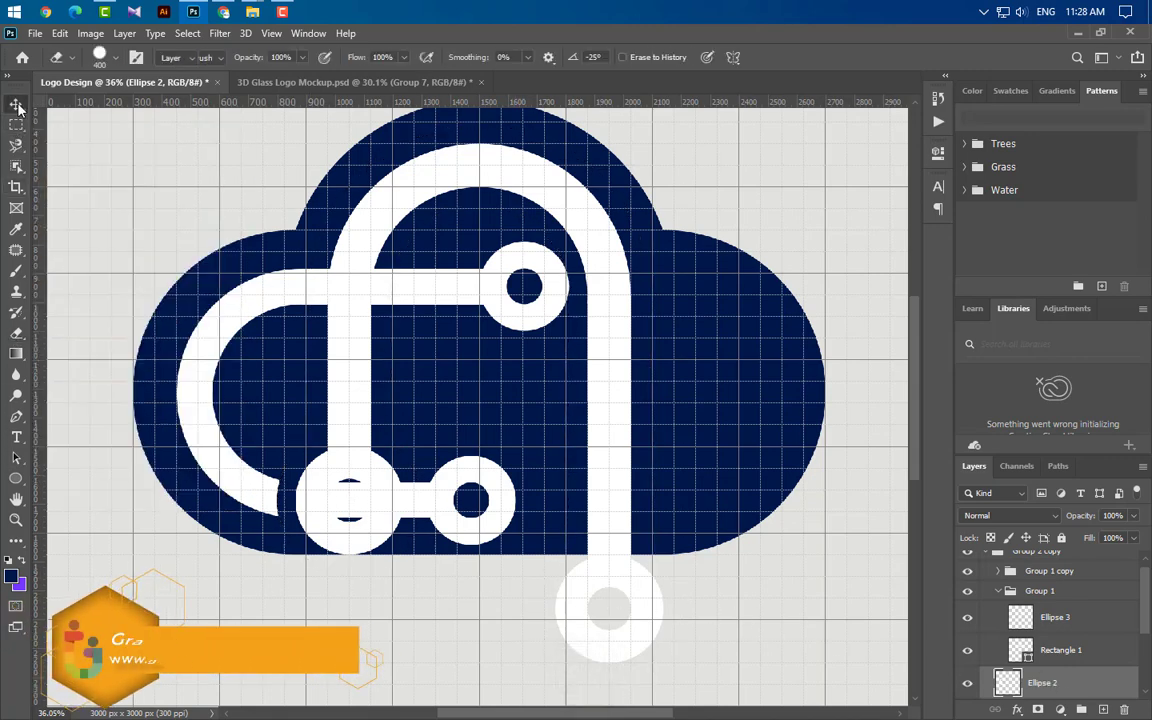
pyautogui.click(17, 106)
pyautogui.click(650, 577)
pyautogui.moveTo(1126, 614); pyautogui.dragTo(1125, 711)
pyautogui.click(968, 570)
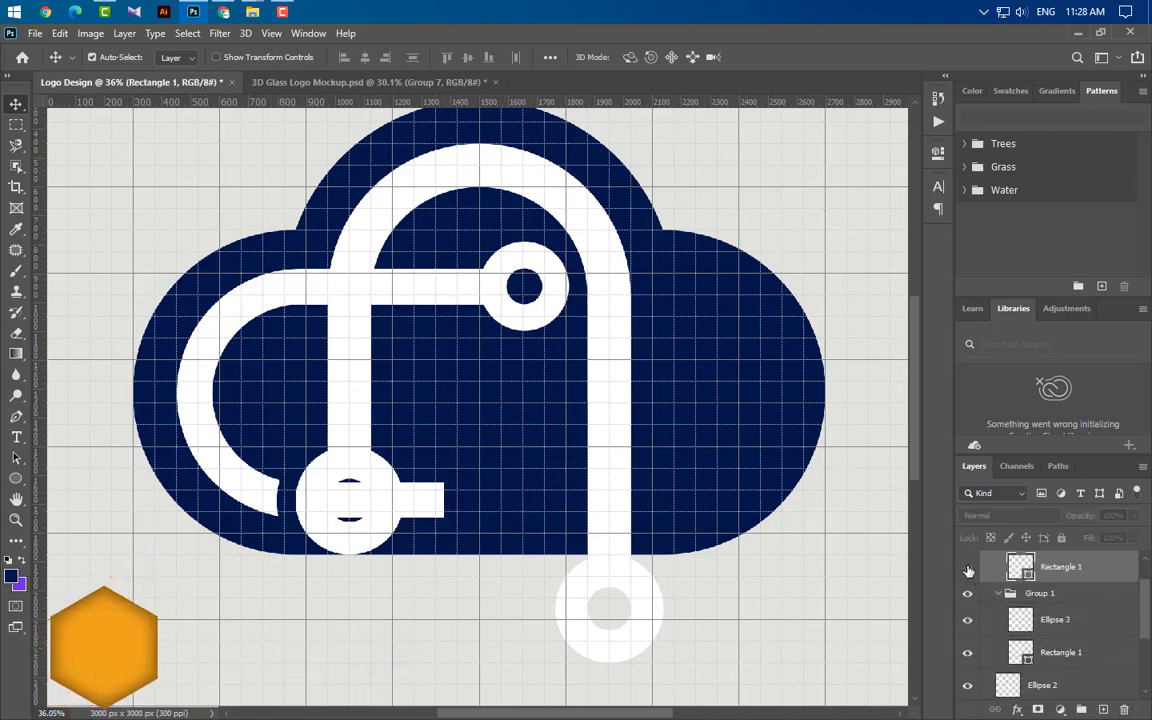
pyautogui.click(968, 567)
pyautogui.moveTo(1103, 578); pyautogui.dragTo(1122, 710)
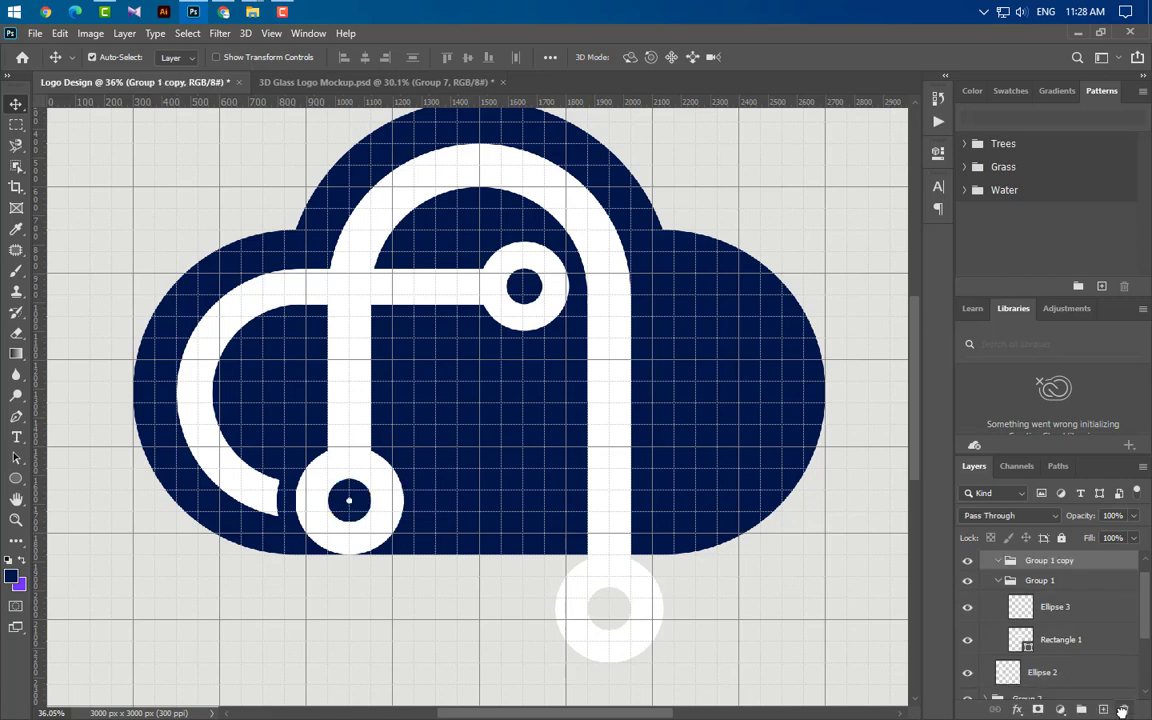
# Erase the leftover fragment of the sideways arch's curve inside the tall arch's ring hole
pyautogui.click(272, 502)
pyautogui.click(16, 332)
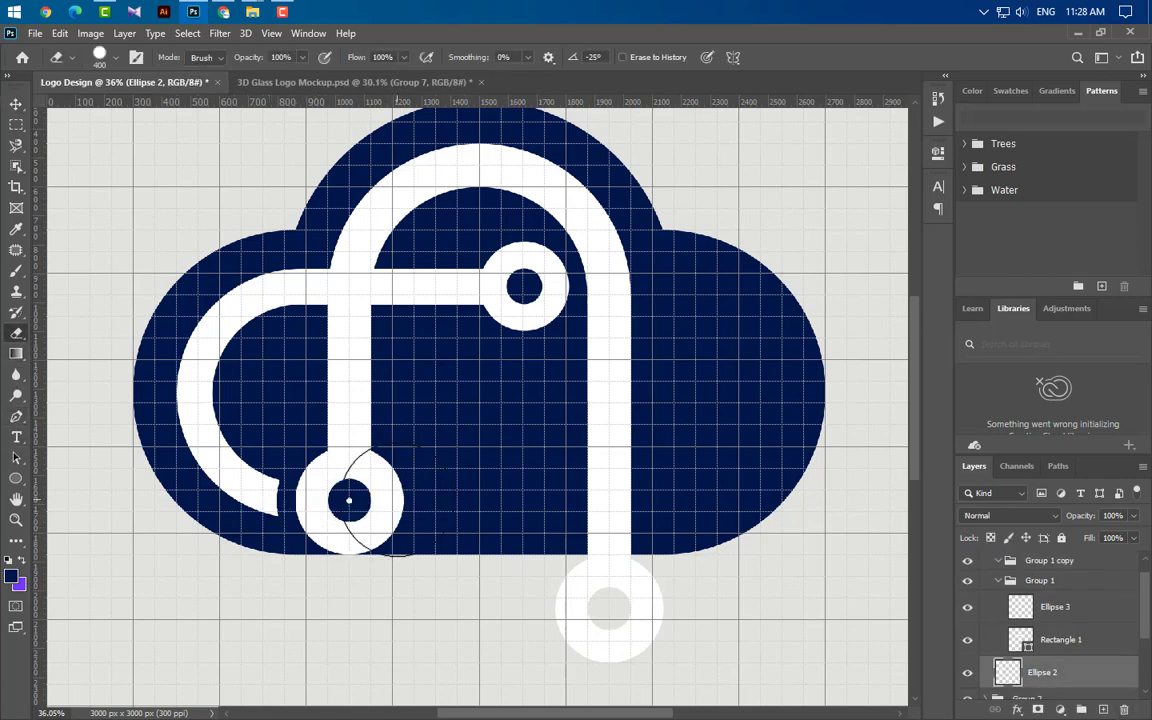
pyautogui.click(16, 104)
# Duplicate the sideways arch's upper horizontal bar and give the copy a 65 px outside stroke
pyautogui.click(410, 300)
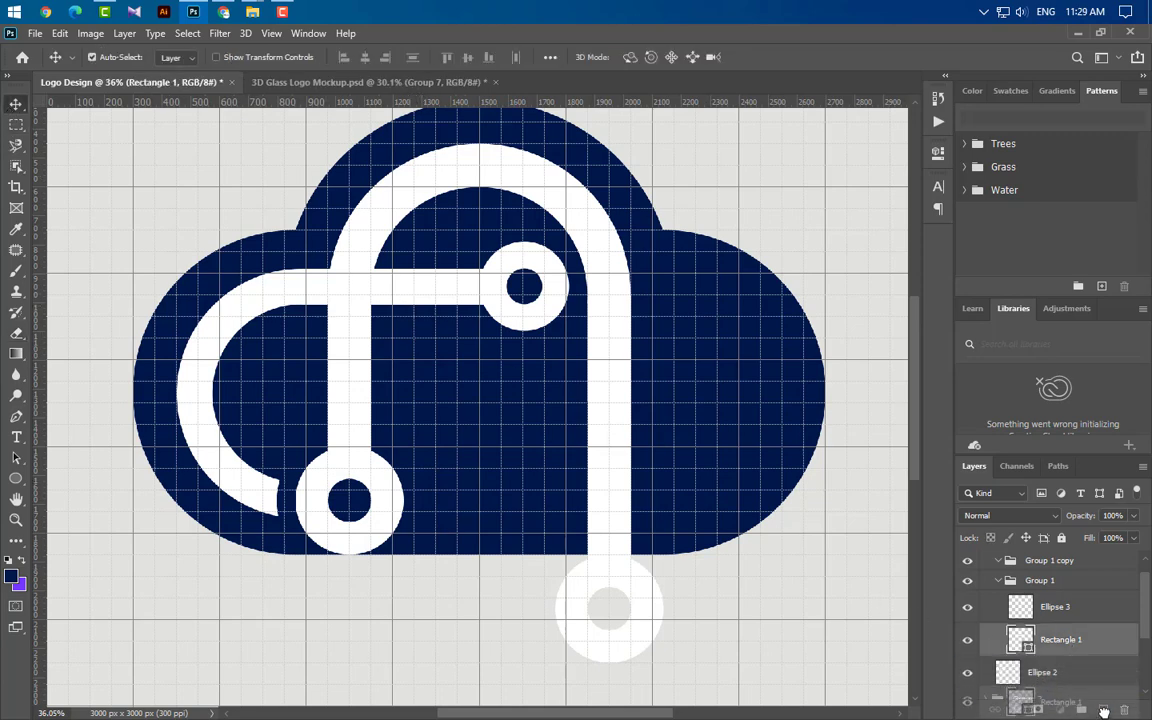
pyautogui.hotkey('ctrl', 'j')
pyautogui.doubleClick(1124, 650)
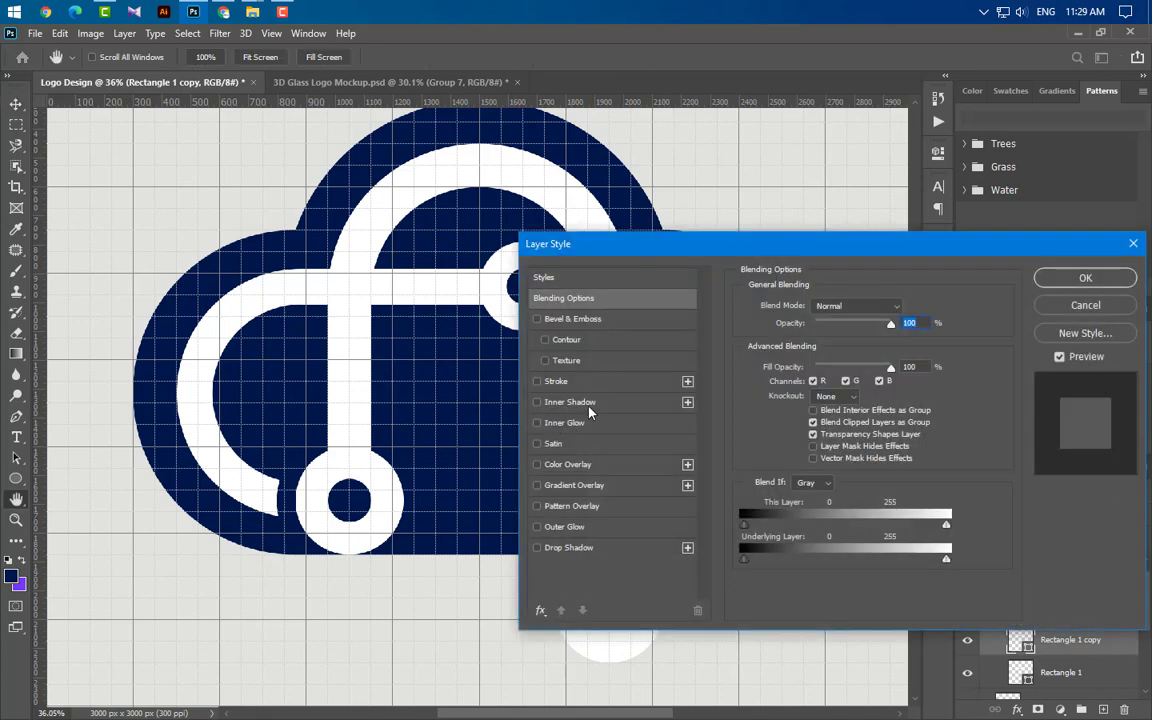
pyautogui.click(598, 385)
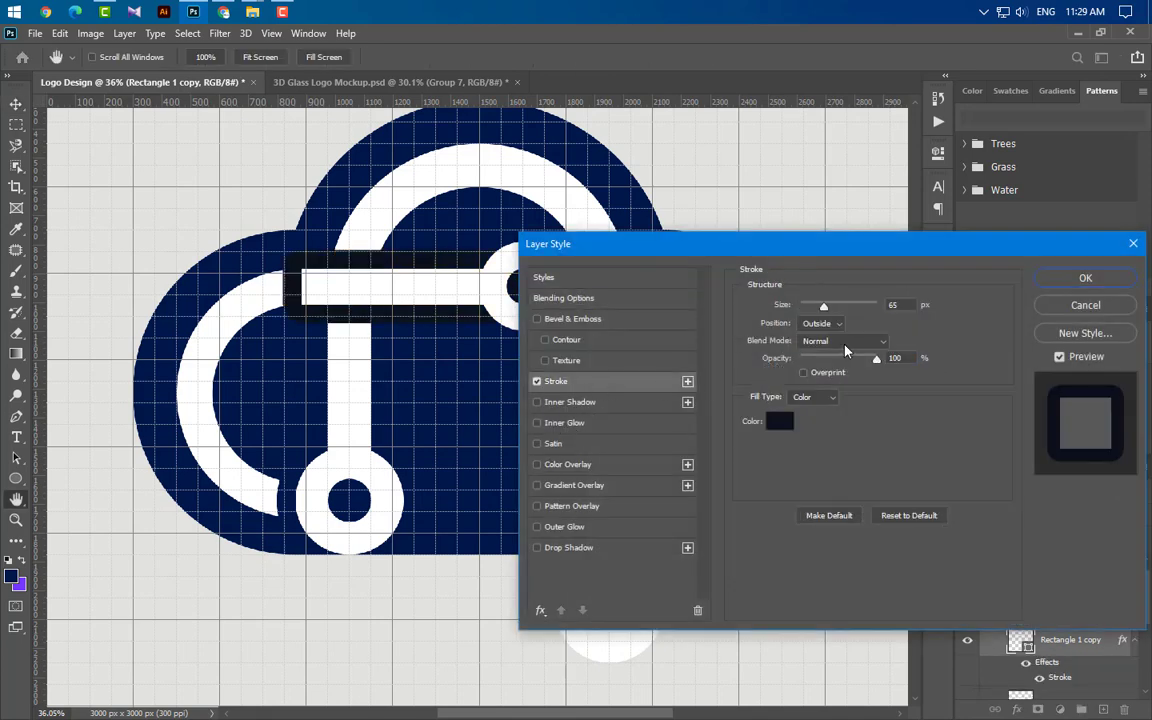
pyautogui.moveTo(912, 304); pyautogui.dragTo(856, 307)
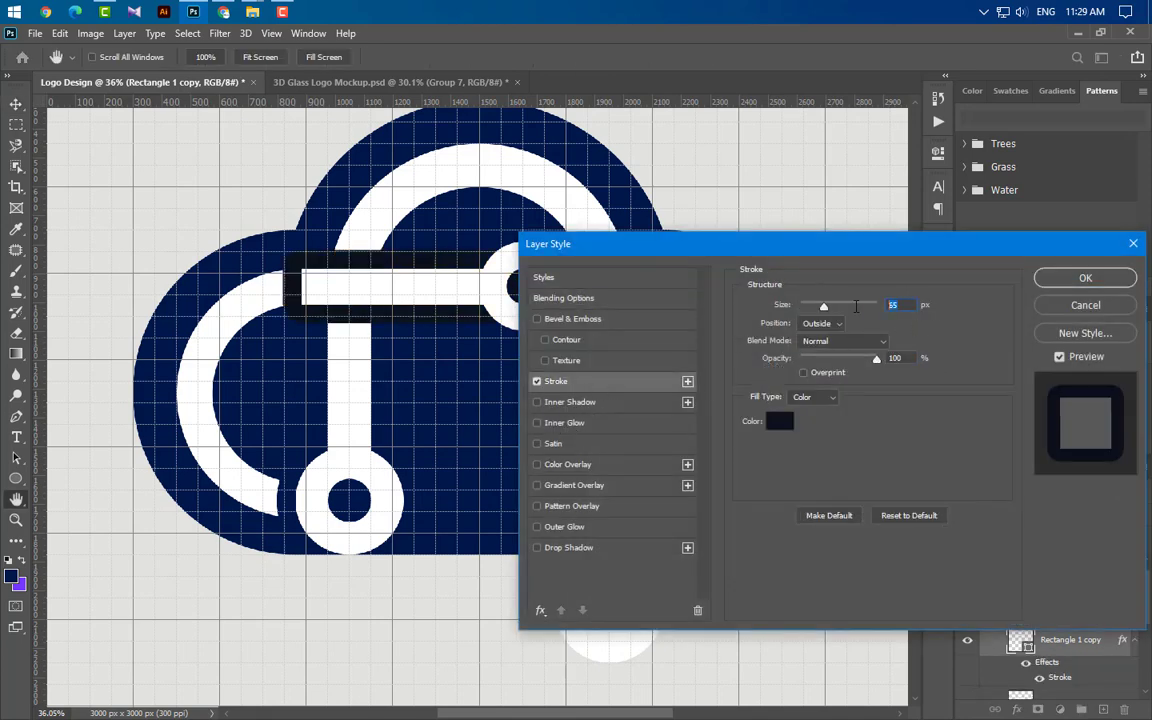
pyautogui.click(1085, 280)
# Convert the stroked bar copy to a smart object, load its outline as a selection, and delete the copy
pyautogui.rightClick(1100, 640)
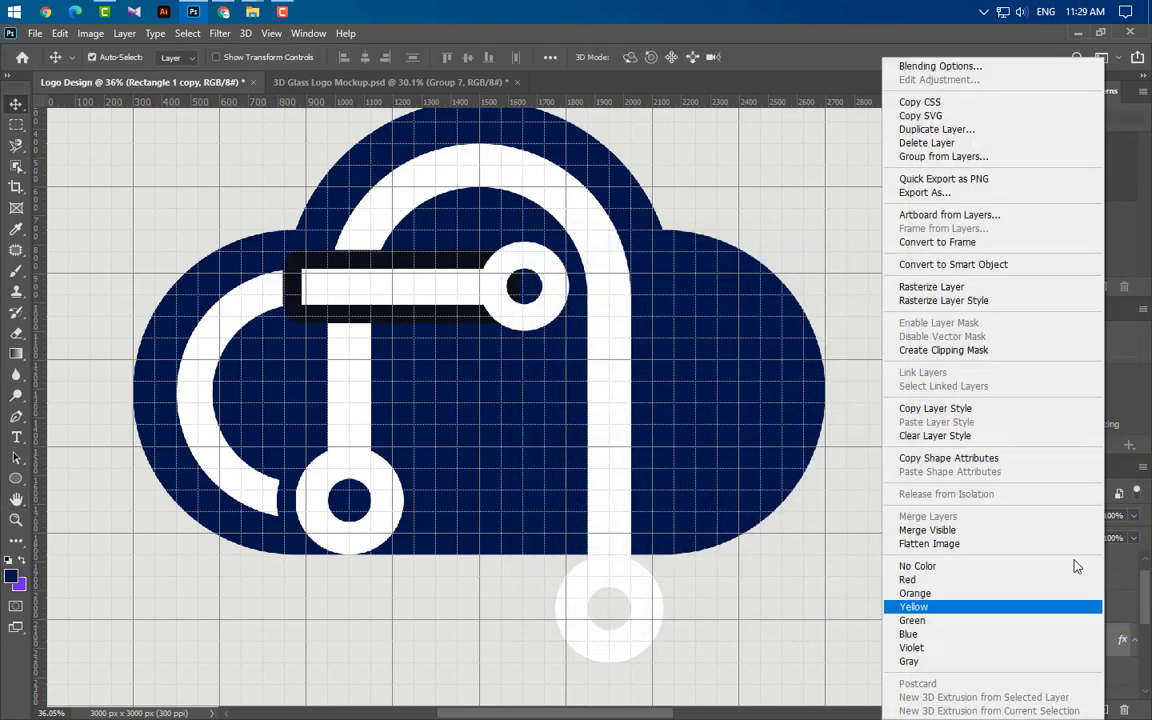
pyautogui.click(995, 267)
pyautogui.keyDown('ctrl'); pyautogui.click(1027, 646); pyautogui.keyUp('ctrl')
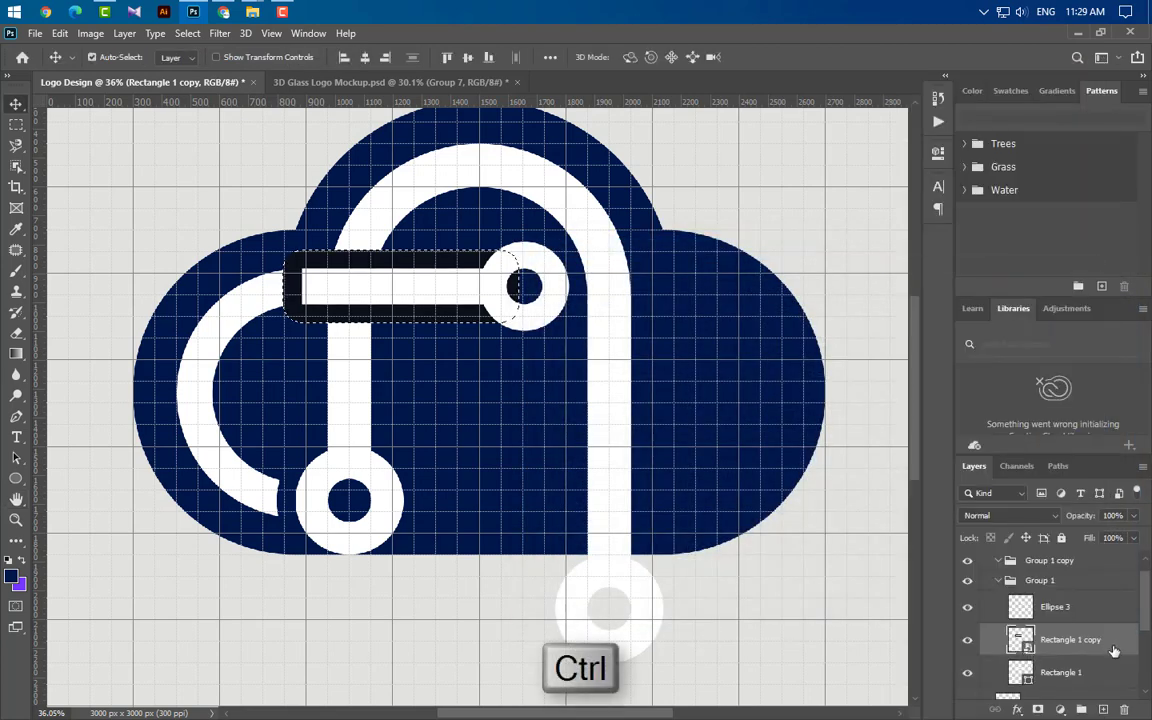
pyautogui.moveTo(1114, 651); pyautogui.dragTo(1125, 709)
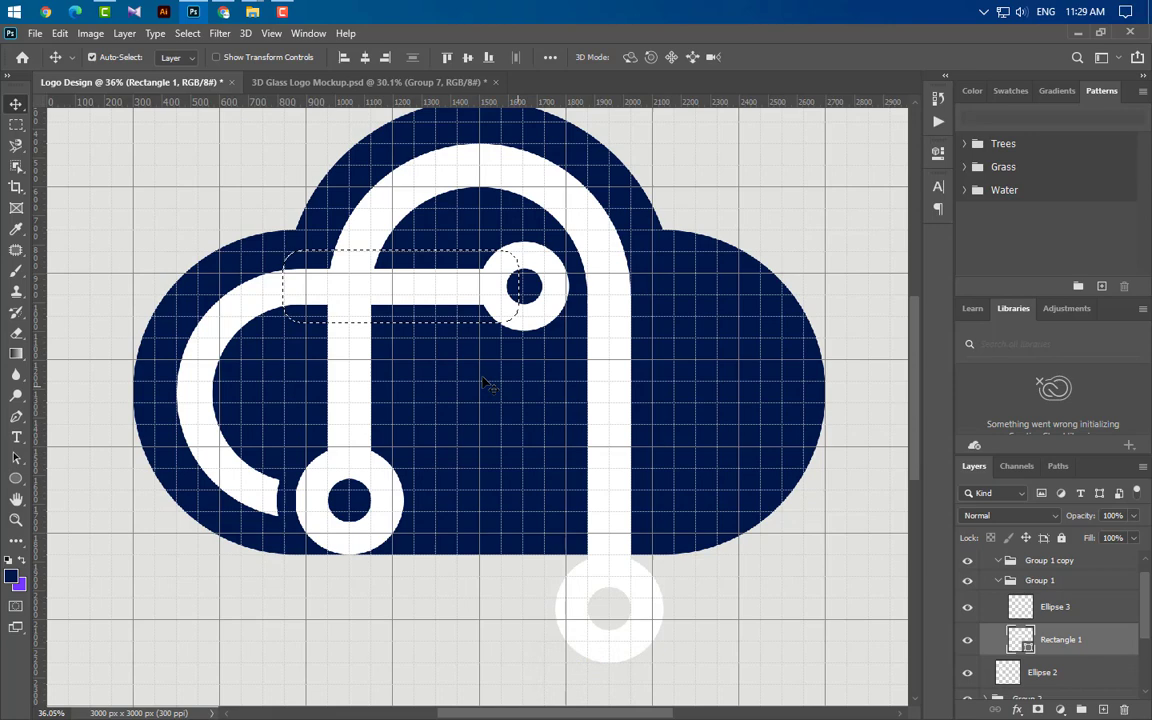
# Rasterize the tall arch's short stem, cut the selected outline out of both that stem and the arch's curve, and deselect
pyautogui.click(360, 363)
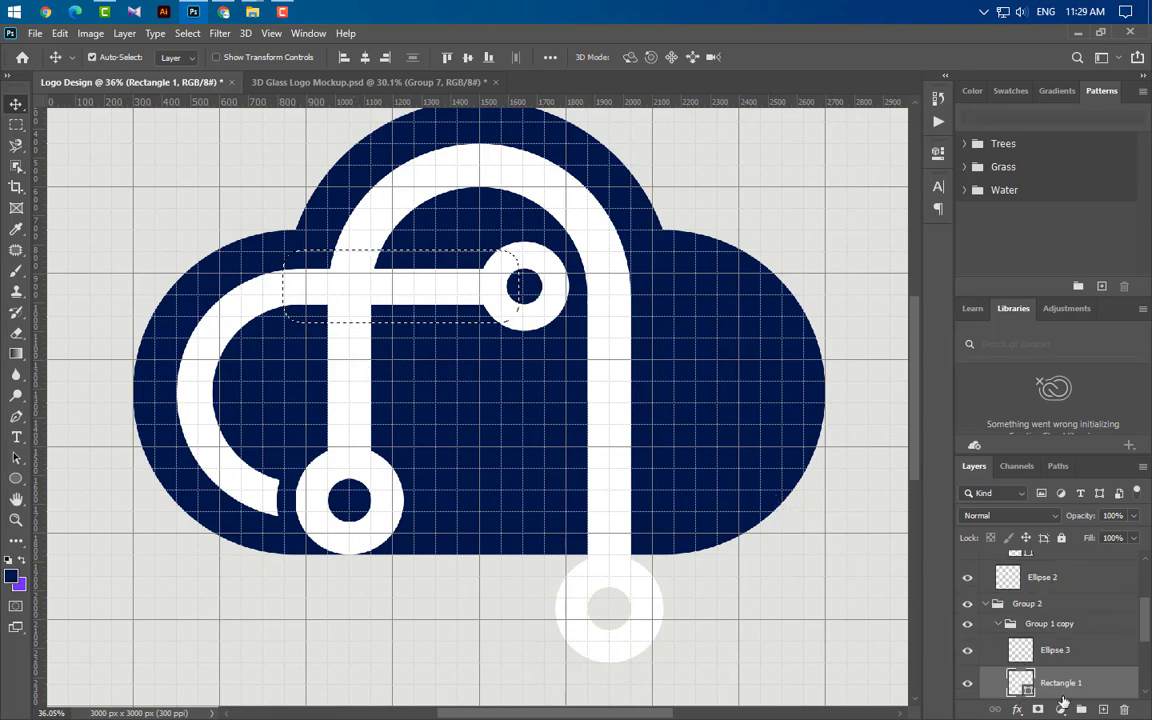
pyautogui.rightClick(1075, 684)
pyautogui.click(905, 287)
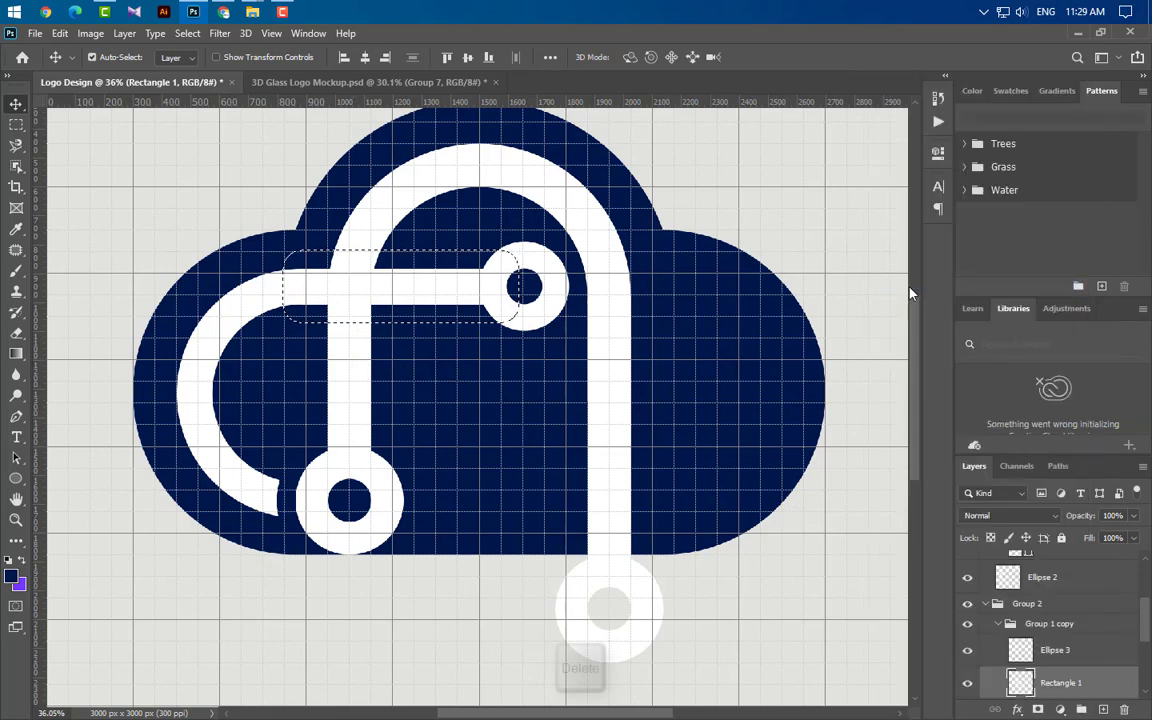
pyautogui.press('Delete')
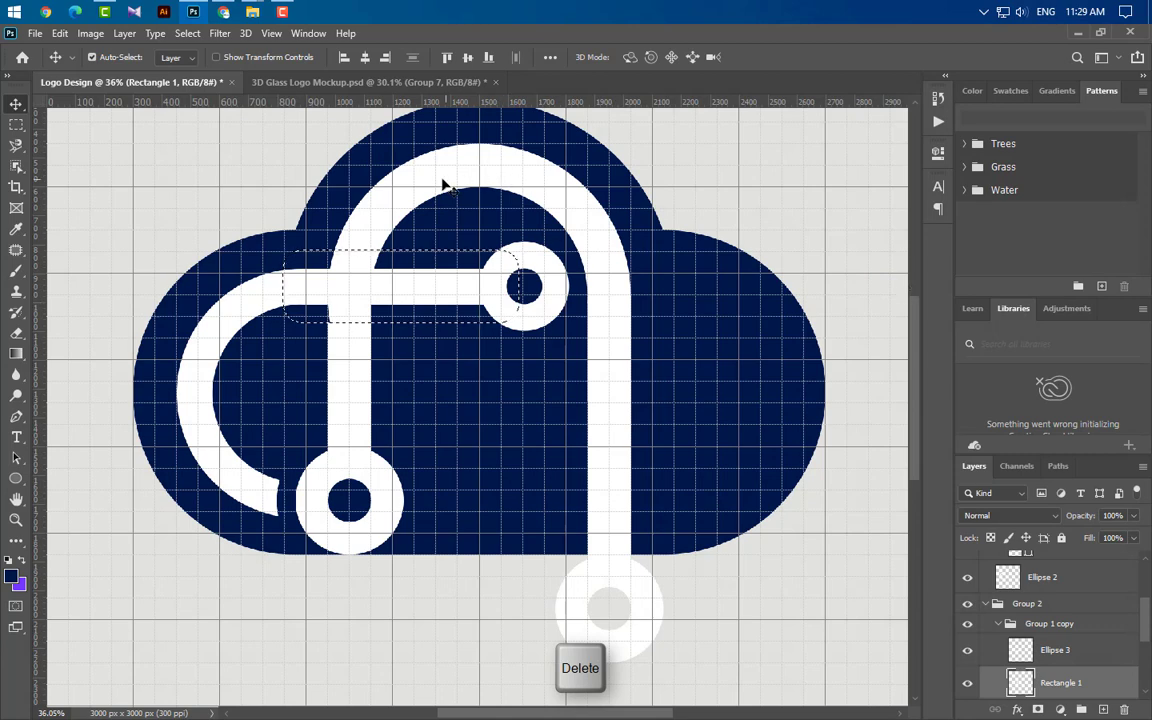
pyautogui.click(762, 460)
pyautogui.press('Delete')
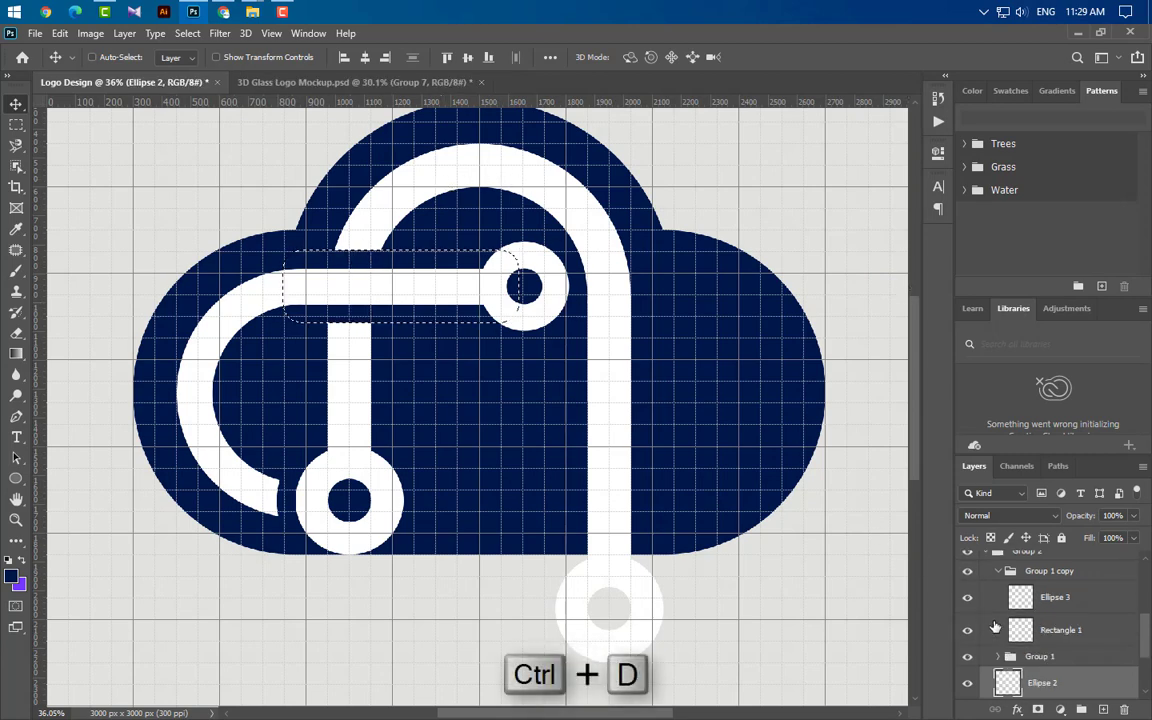
pyautogui.hotkey('ctrl', 'd')
# Collapse the tall arch's group and the sideways arch's group in the layer stack
pyautogui.scroll(-3, 439, 484)
pyautogui.scroll(2, 997, 634)
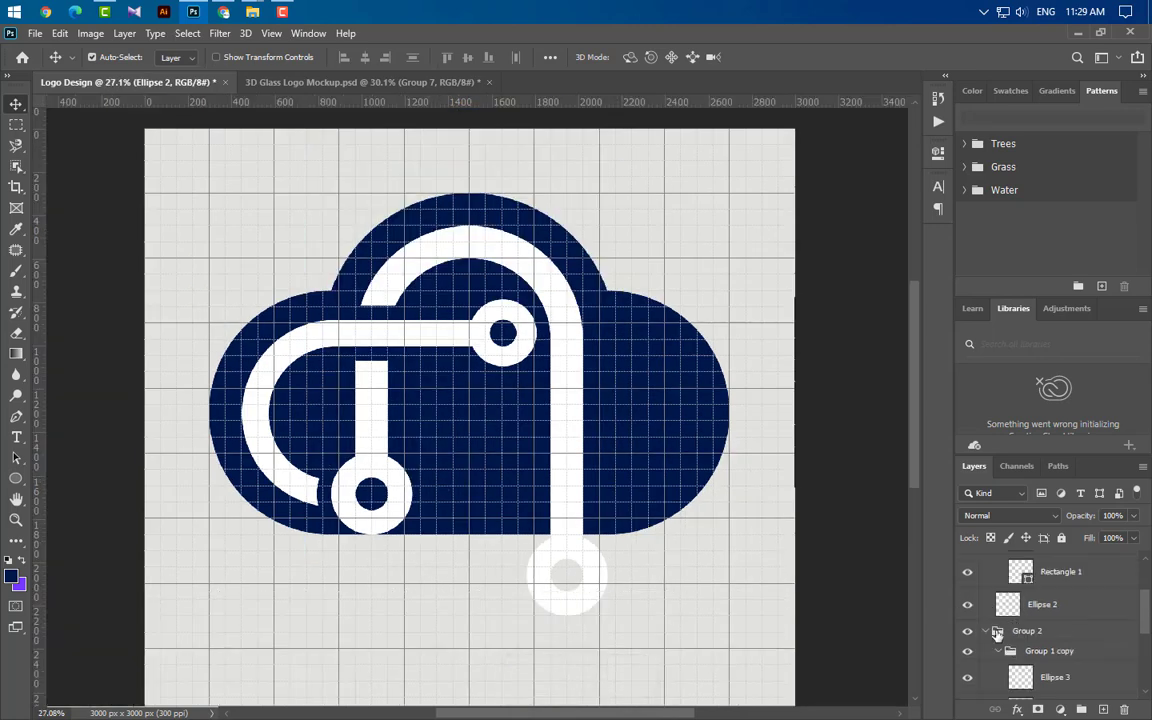
pyautogui.click(995, 632)
pyautogui.scroll(3, 1018, 648)
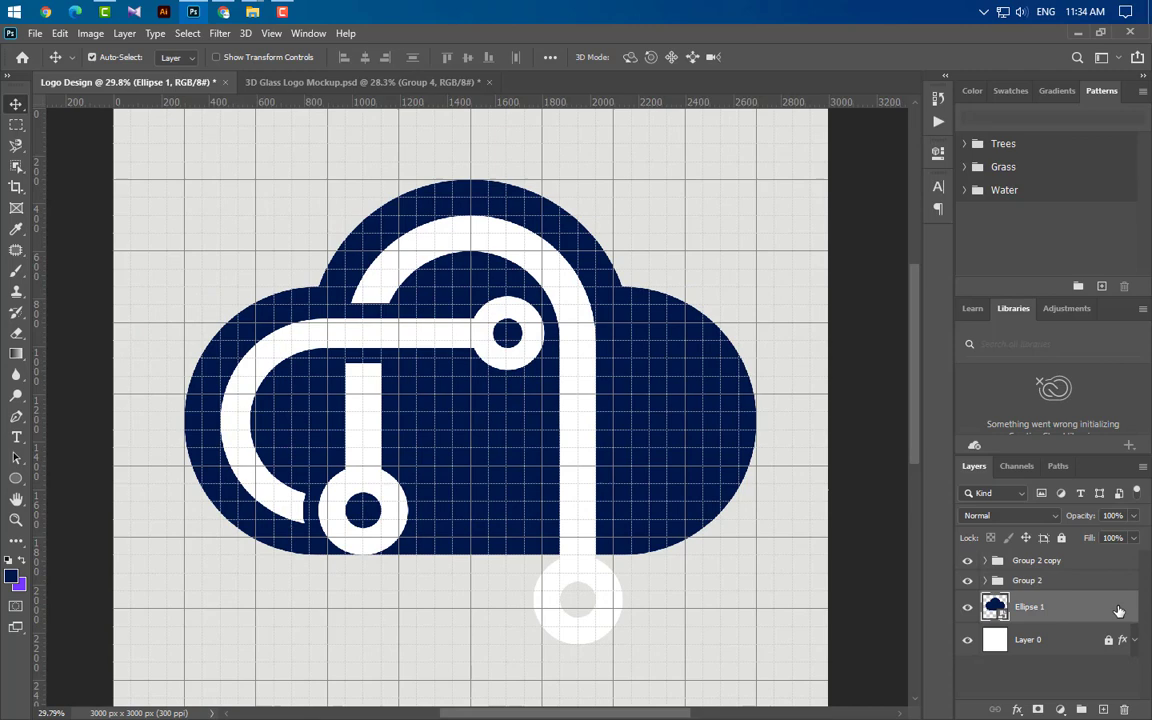
# Add a linear gradient overlay to the cloud at 45° and 75% scale, with the first stop coloured 34a0ff at 0%
pyautogui.doubleClick(1118, 611)
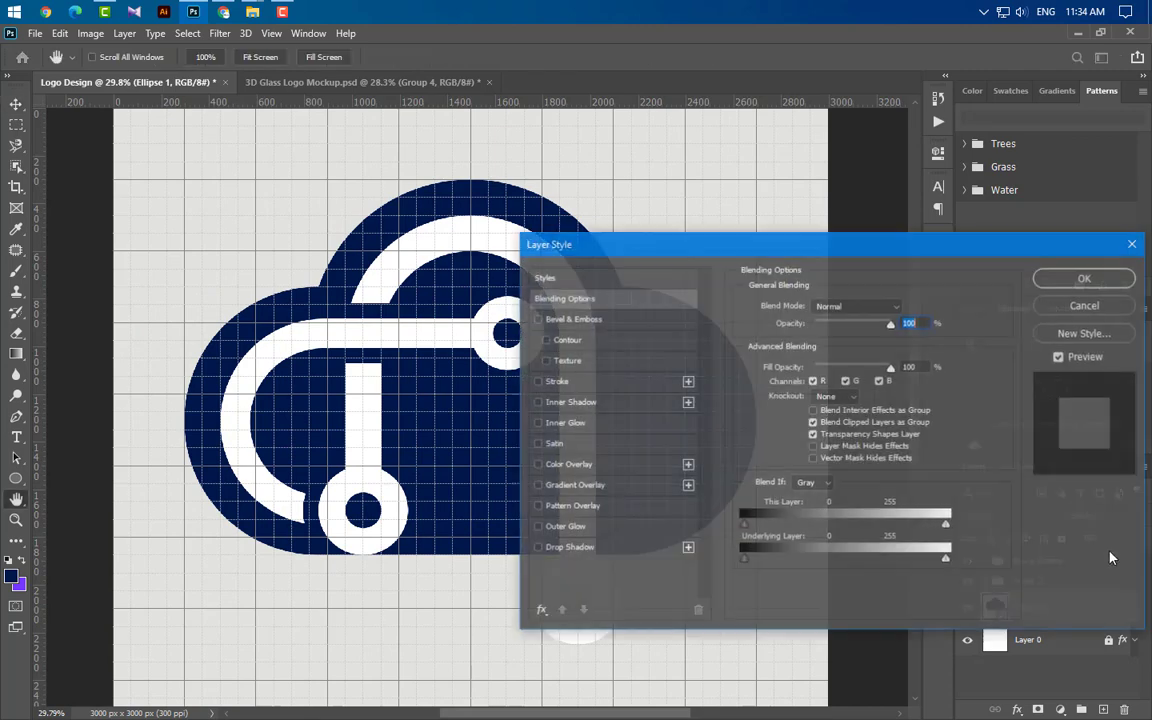
pyautogui.click(621, 489)
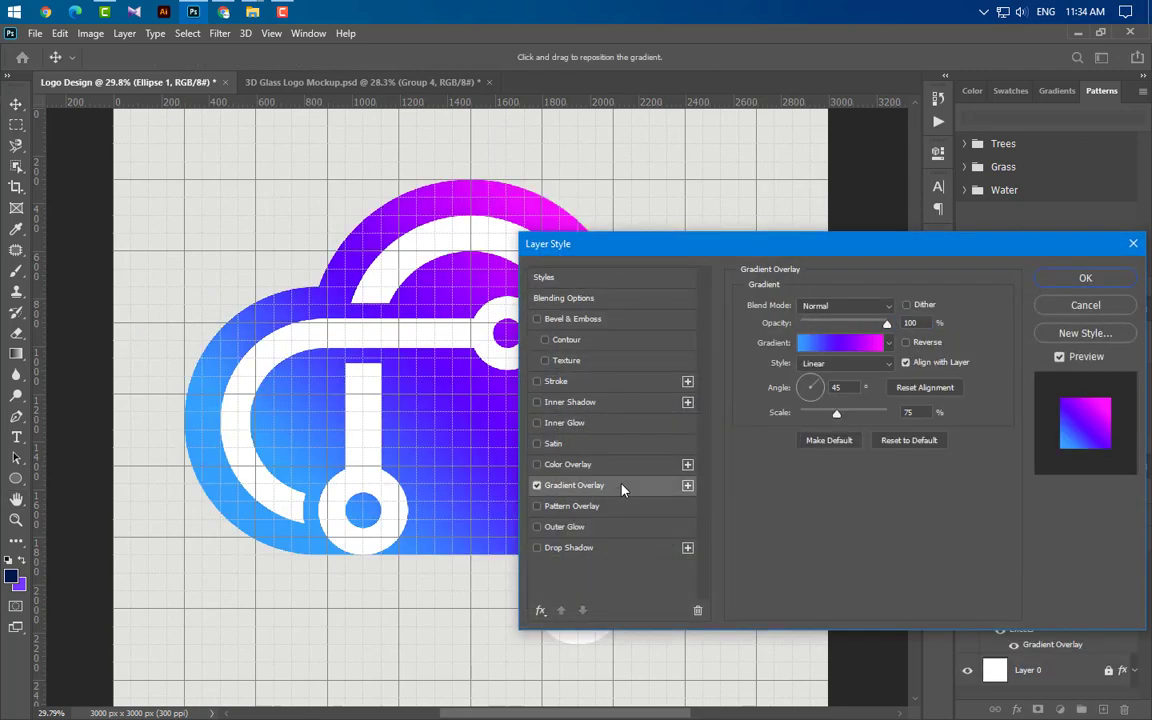
pyautogui.click(843, 343)
pyautogui.click(798, 605)
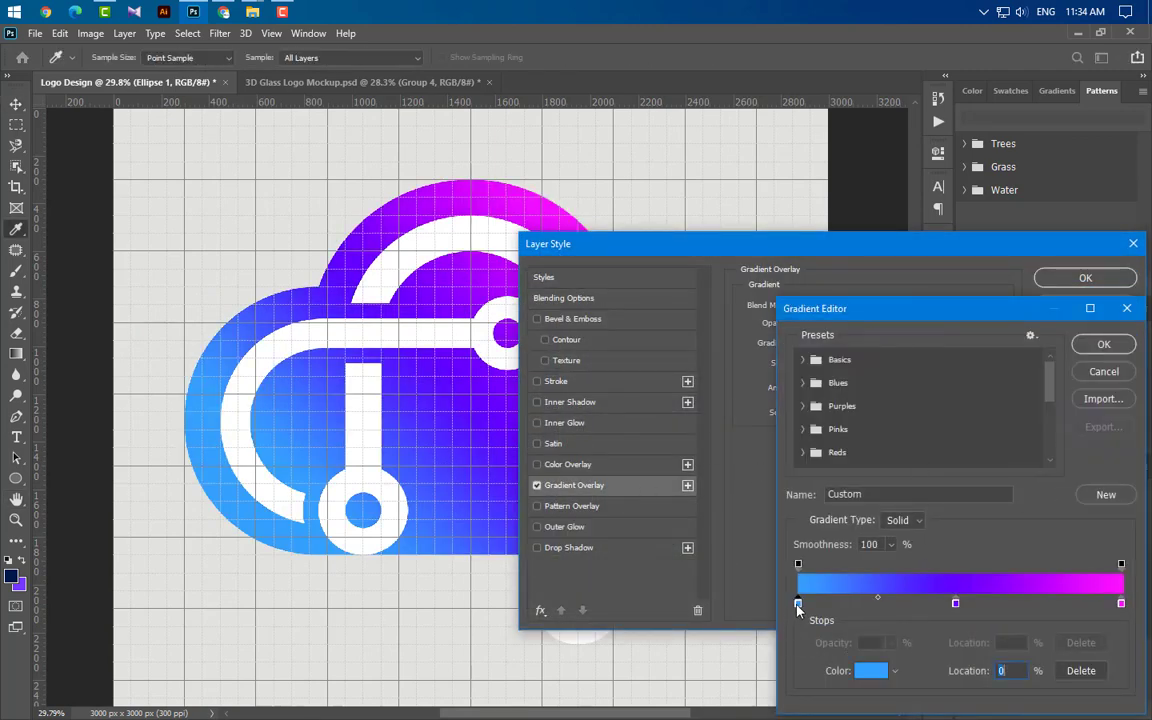
pyautogui.doubleClick(800, 602)
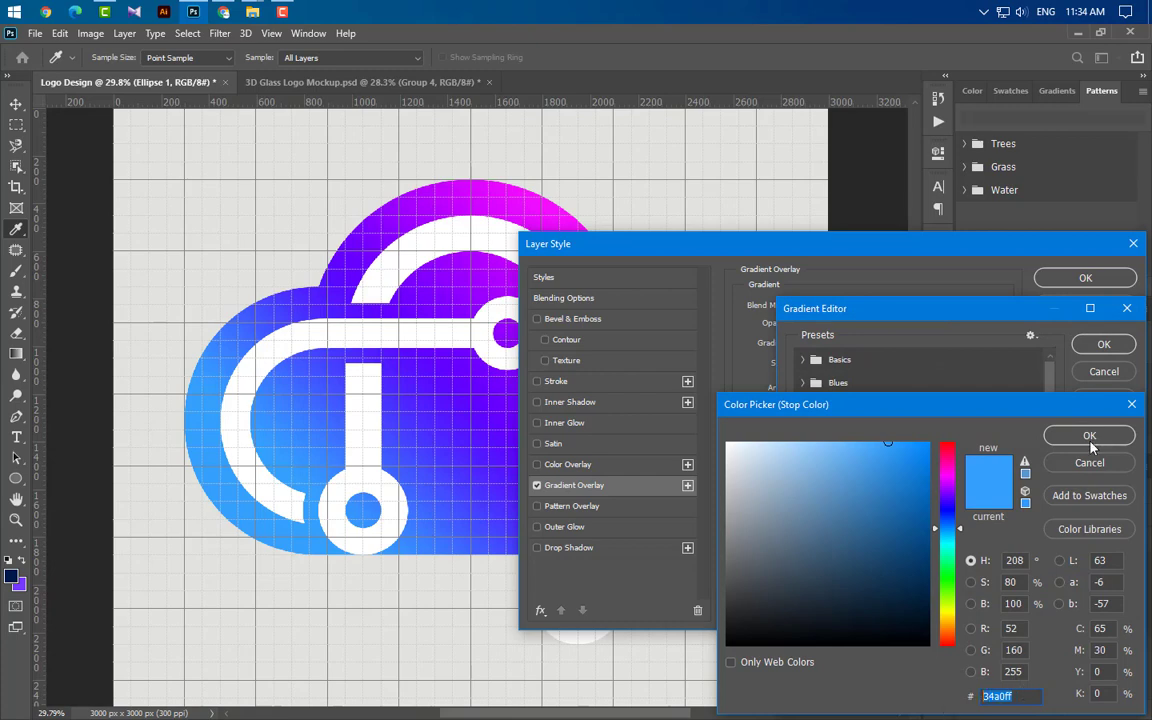
pyautogui.click(1090, 440)
# Use violet at 49% for the gradient's middle stop and ff10ff for its end stop, and accept the gradient
pyautogui.click(955, 603)
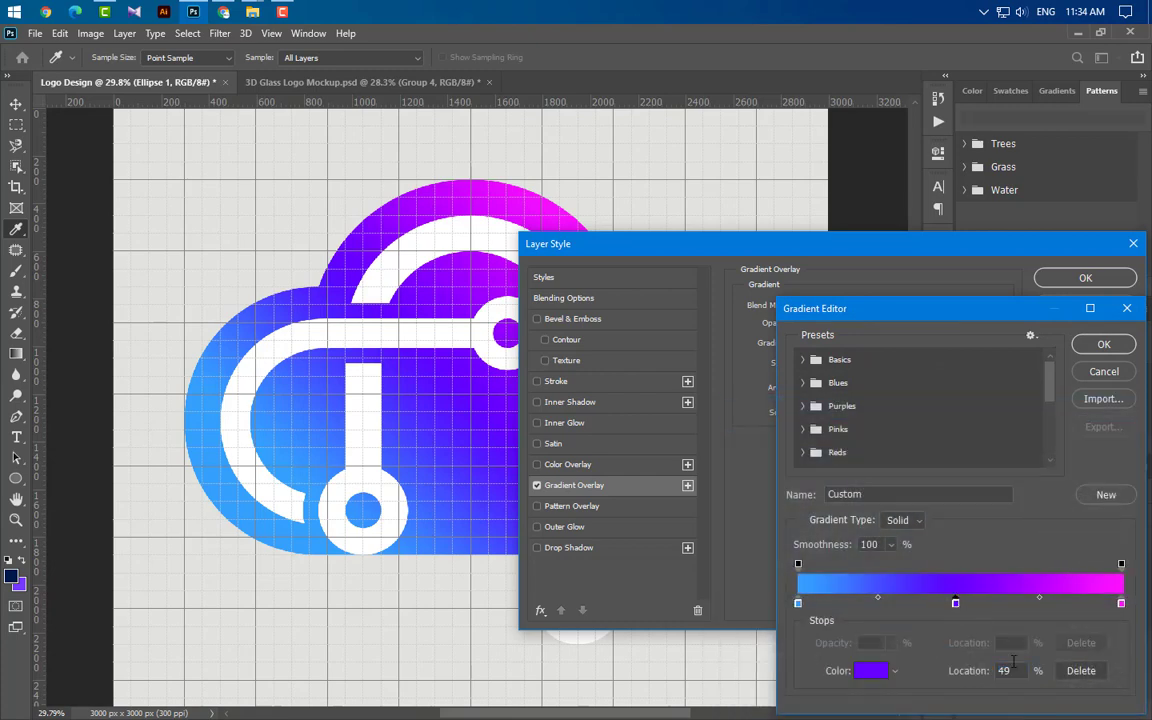
pyautogui.click(1009, 697)
pyautogui.click(1089, 436)
pyautogui.doubleClick(1121, 604)
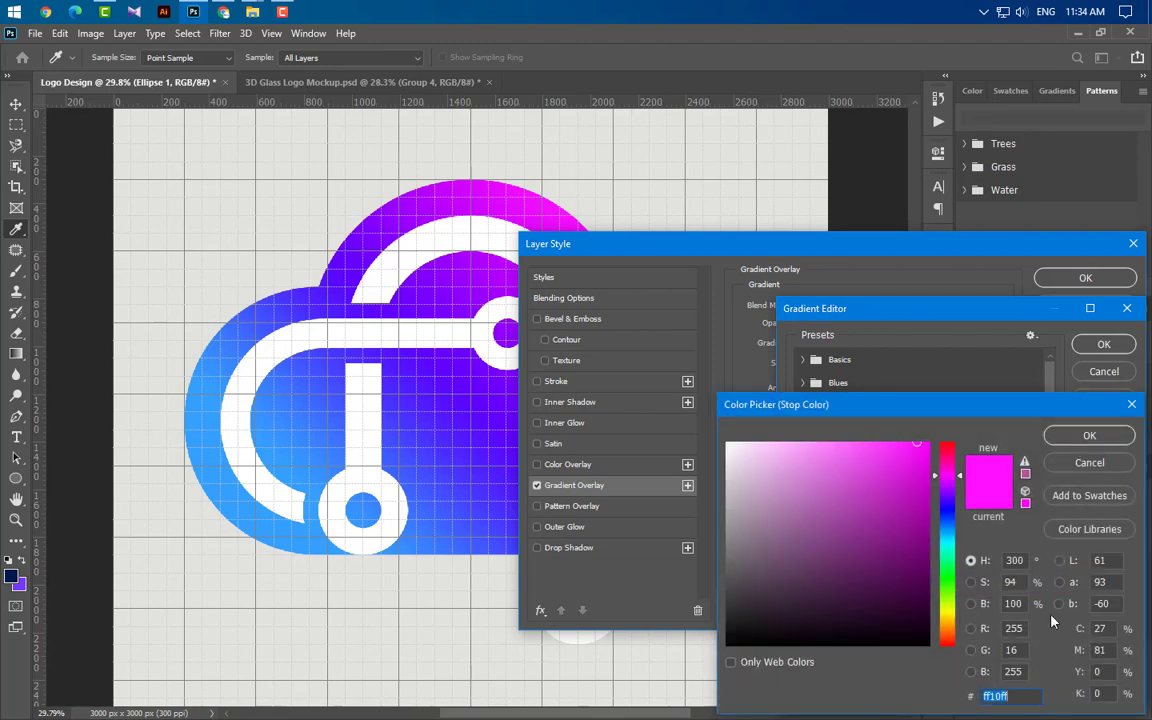
pyautogui.click(1089, 436)
pyautogui.click(1104, 344)
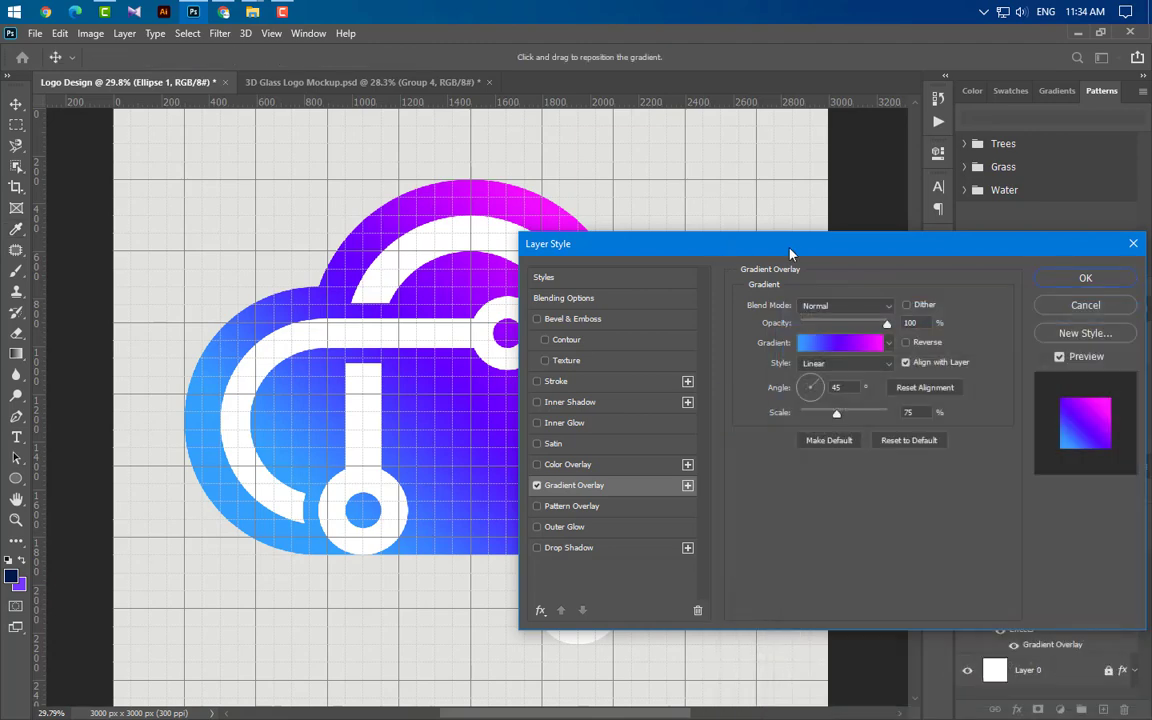
# Accept the cloud's gradient overlay and duplicate the cloud layer, placing the copy beneath the original
pyautogui.moveTo(714, 254); pyautogui.dragTo(618, 236)
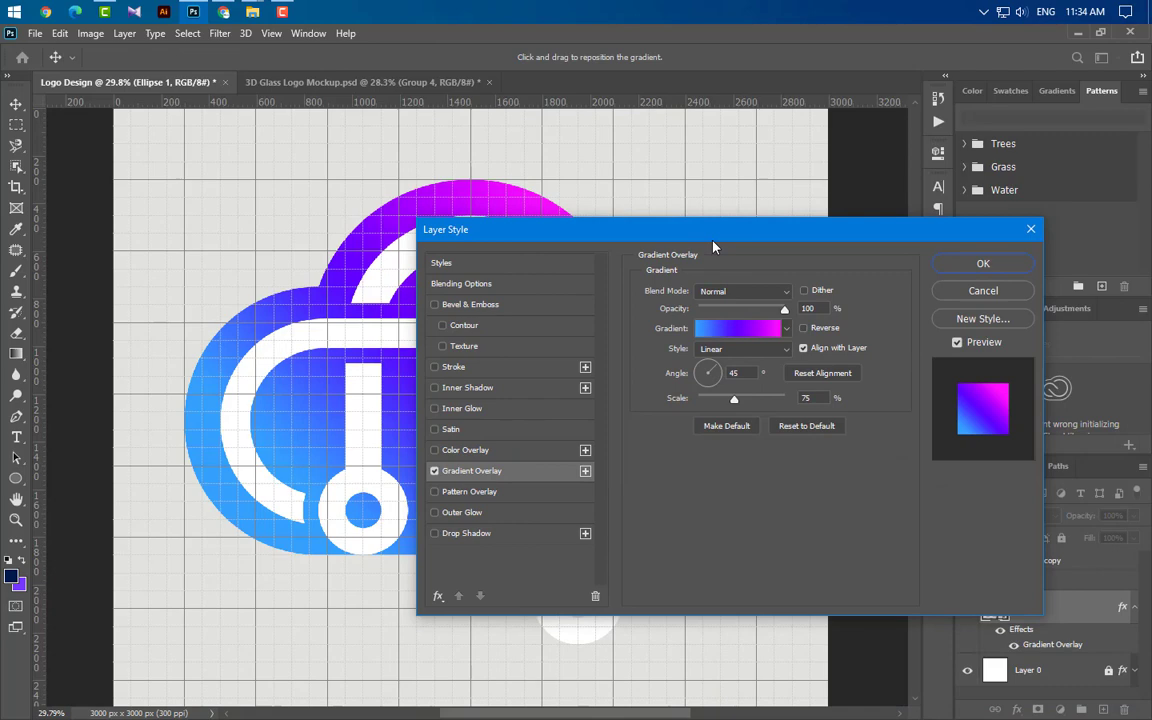
pyautogui.click(976, 263)
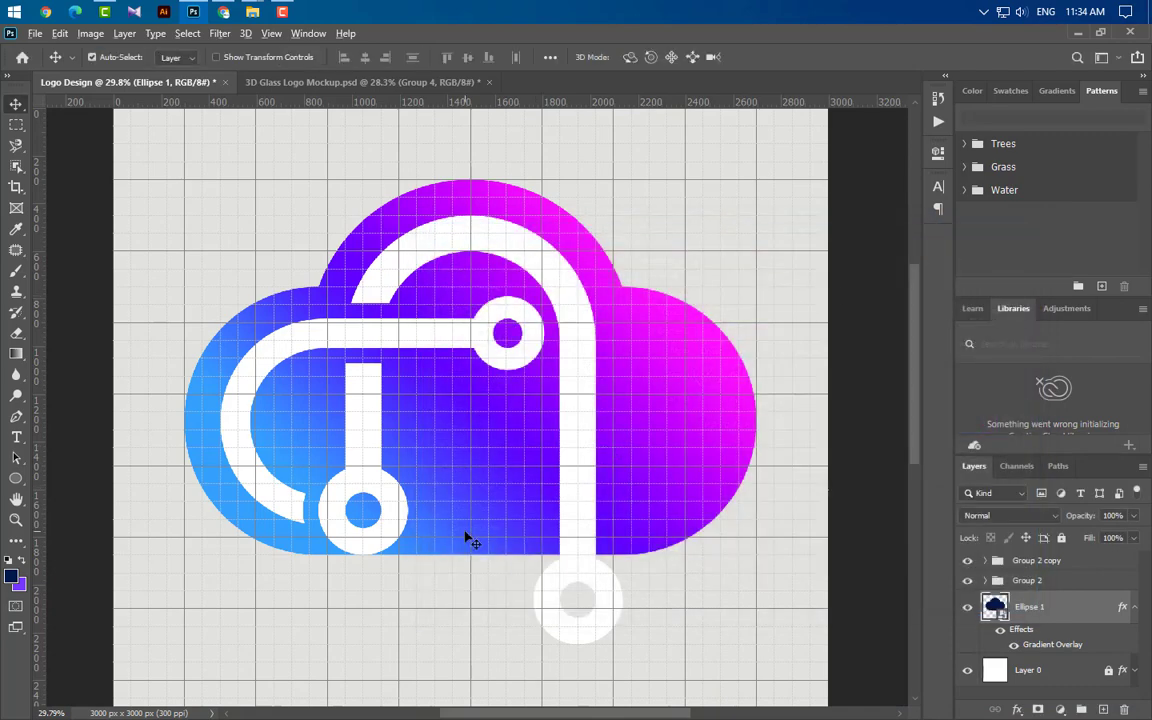
pyautogui.scroll(-1, 466, 536)
pyautogui.moveTo(1106, 619); pyautogui.dragTo(1103, 709)
pyautogui.click(1135, 608)
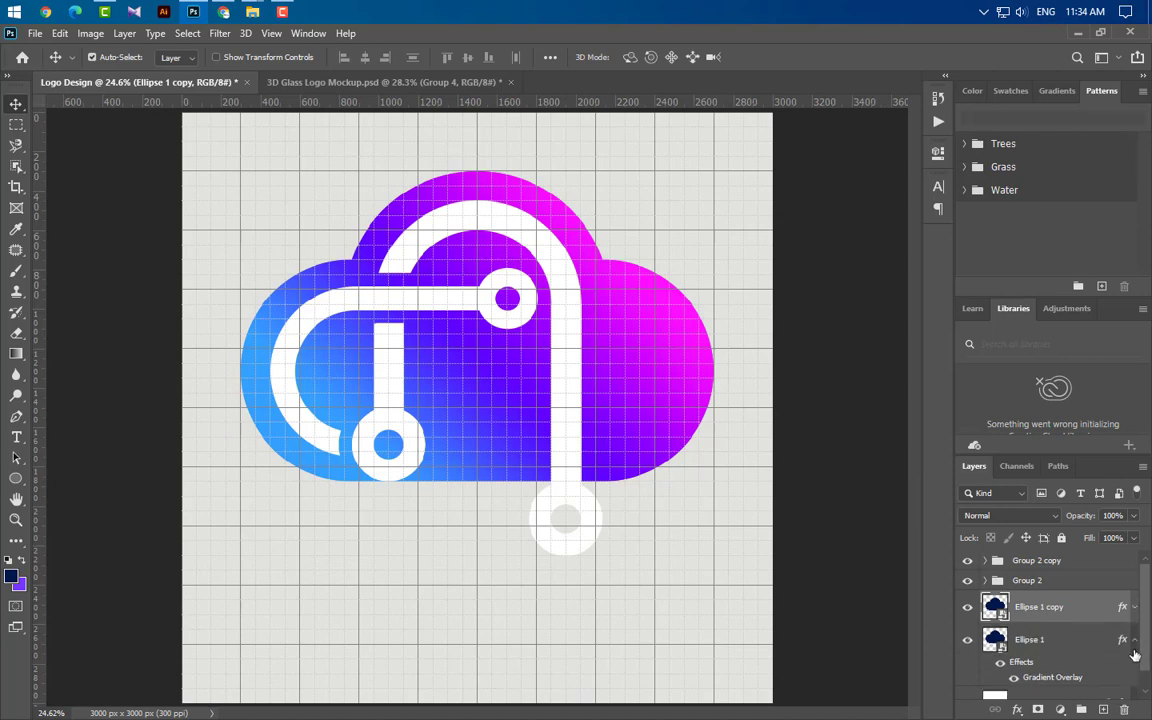
pyautogui.click(1135, 643)
pyautogui.moveTo(1100, 615); pyautogui.dragTo(1097, 661)
# Add a 200 px white outside stroke to the cloud copy and convert it to a smart object
pyautogui.doubleClick(1096, 649)
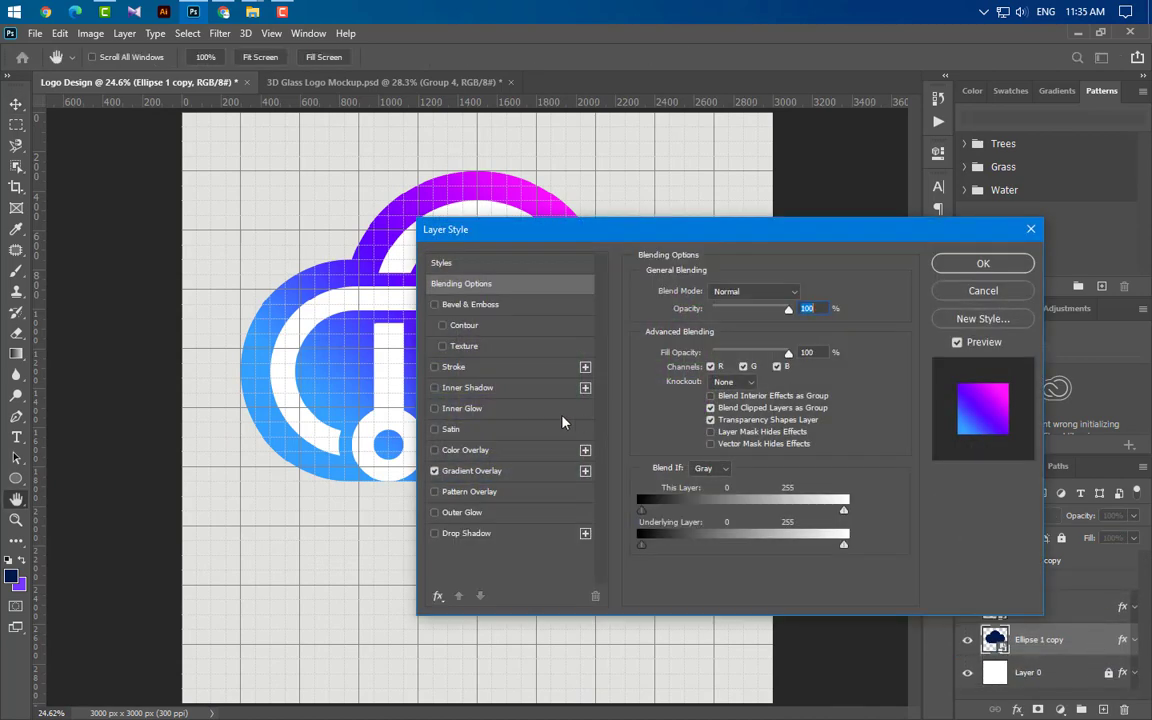
pyautogui.click(479, 369)
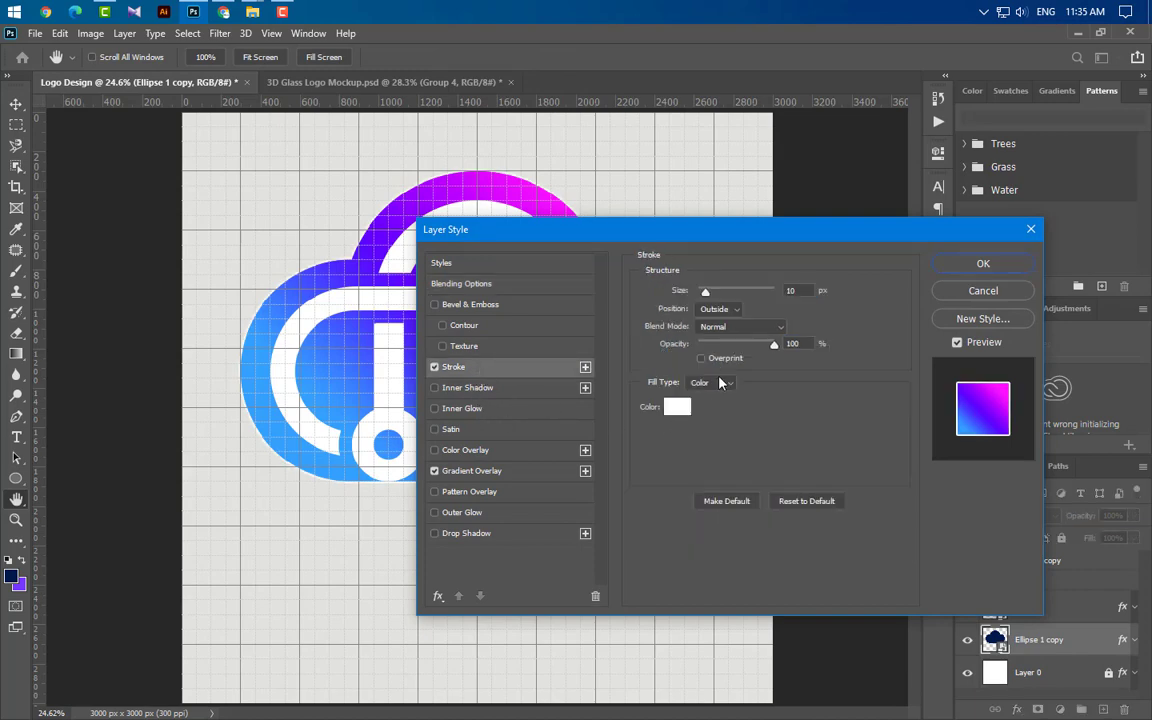
pyautogui.click(724, 313)
pyautogui.click(718, 318)
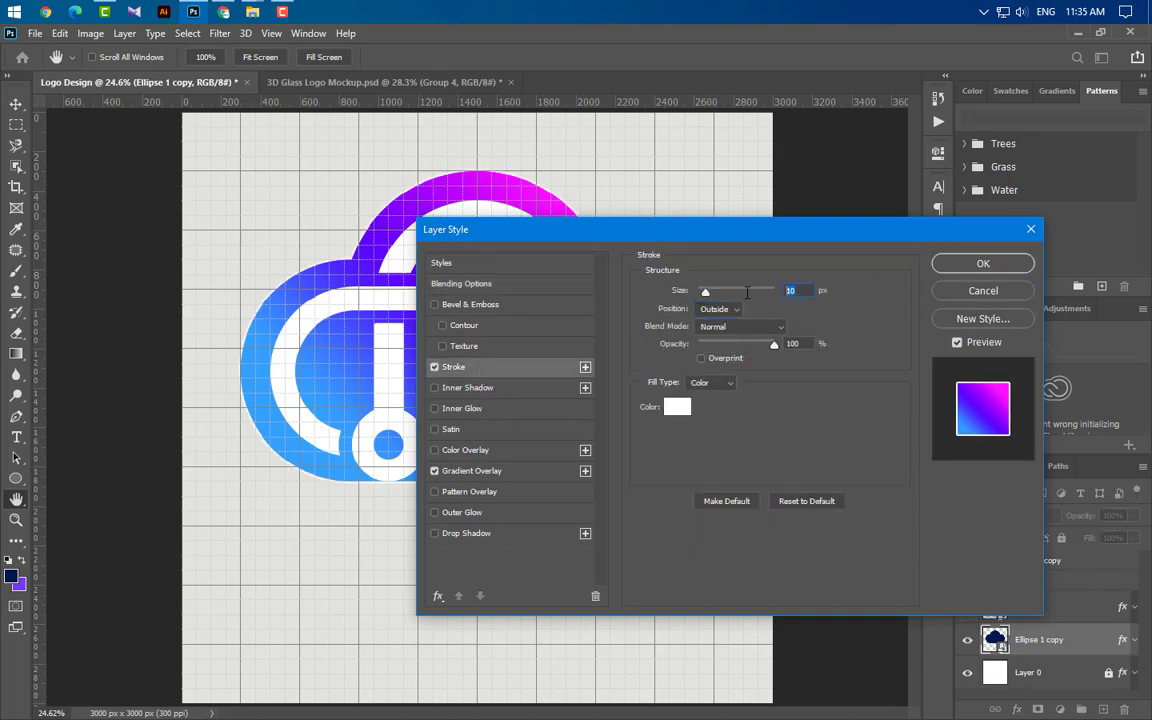
pyautogui.write('200')
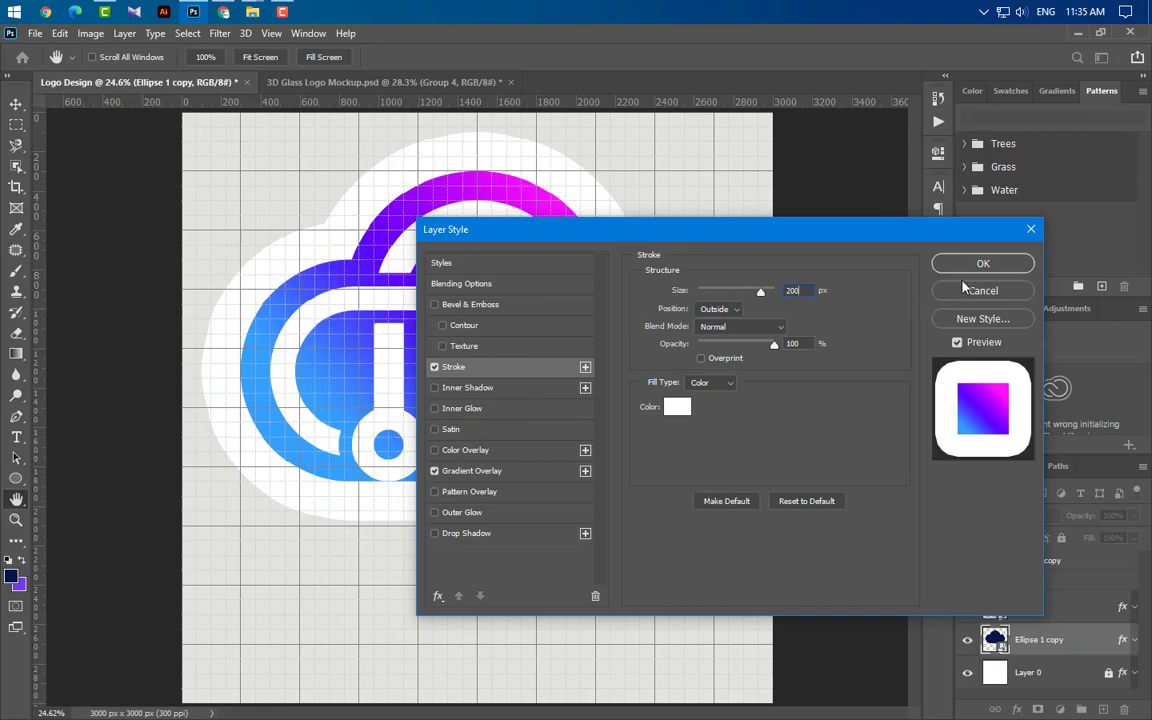
pyautogui.click(972, 262)
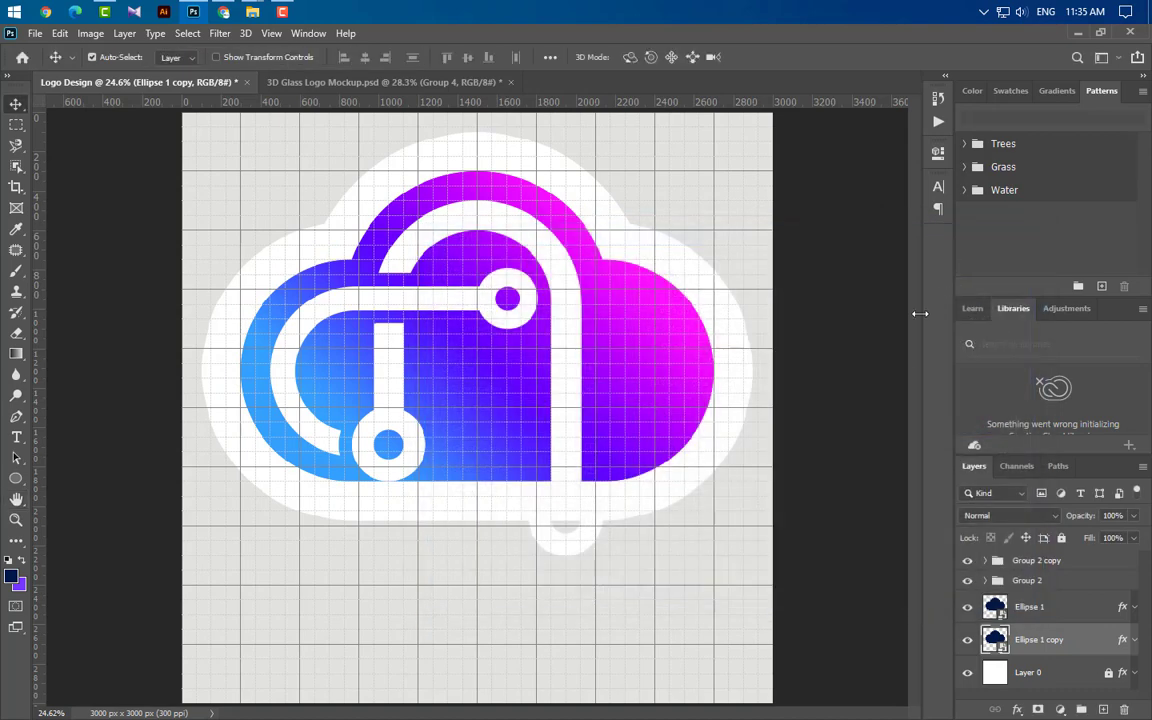
pyautogui.rightClick(1094, 648)
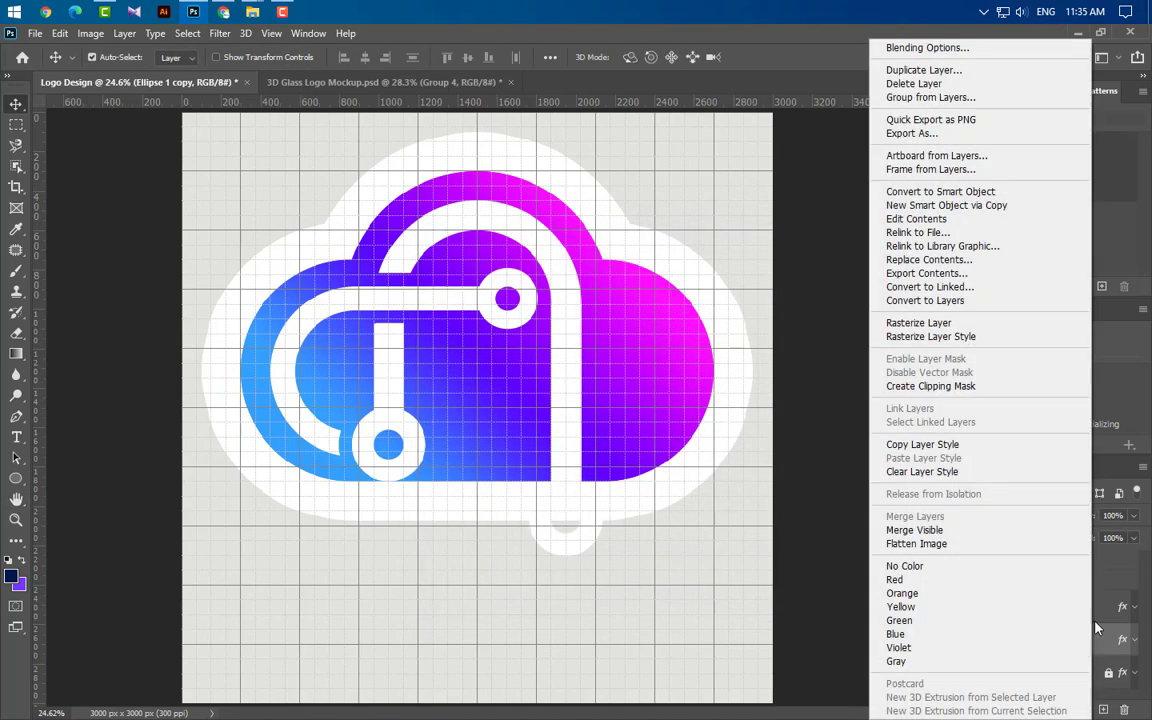
pyautogui.click(993, 189)
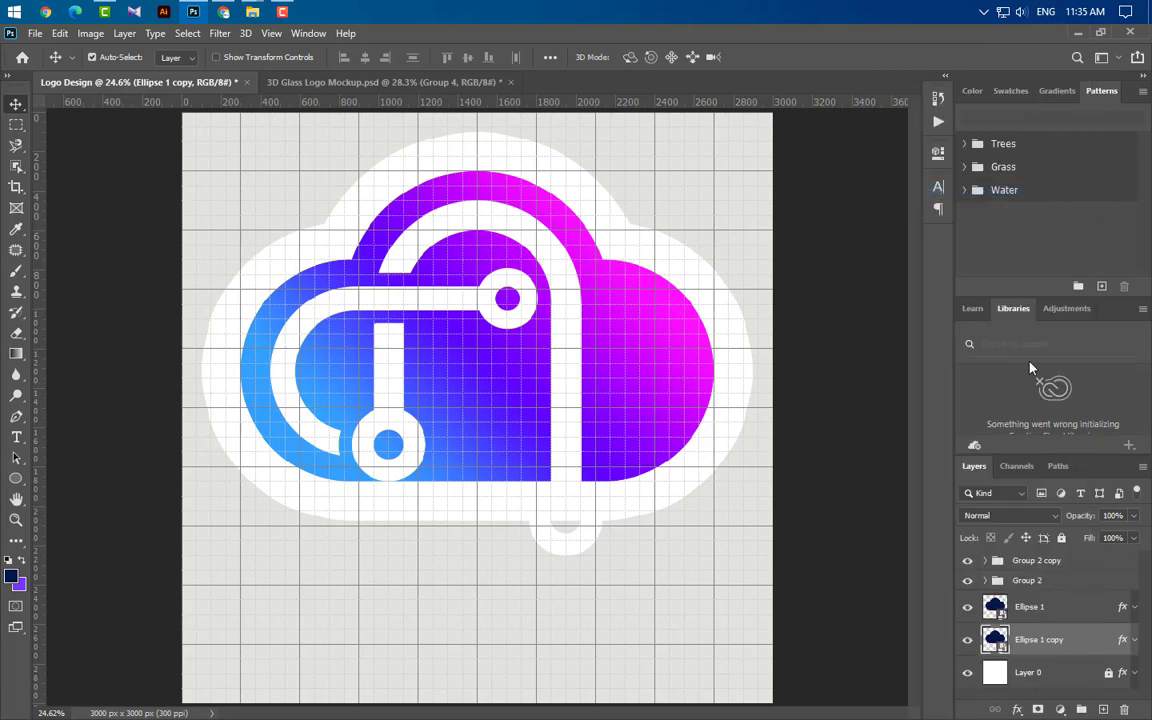
# Add a 65 px inside stroke coloured 000000 to the cloud copy and convert it to a smart object again
pyautogui.doubleClick(1108, 647)
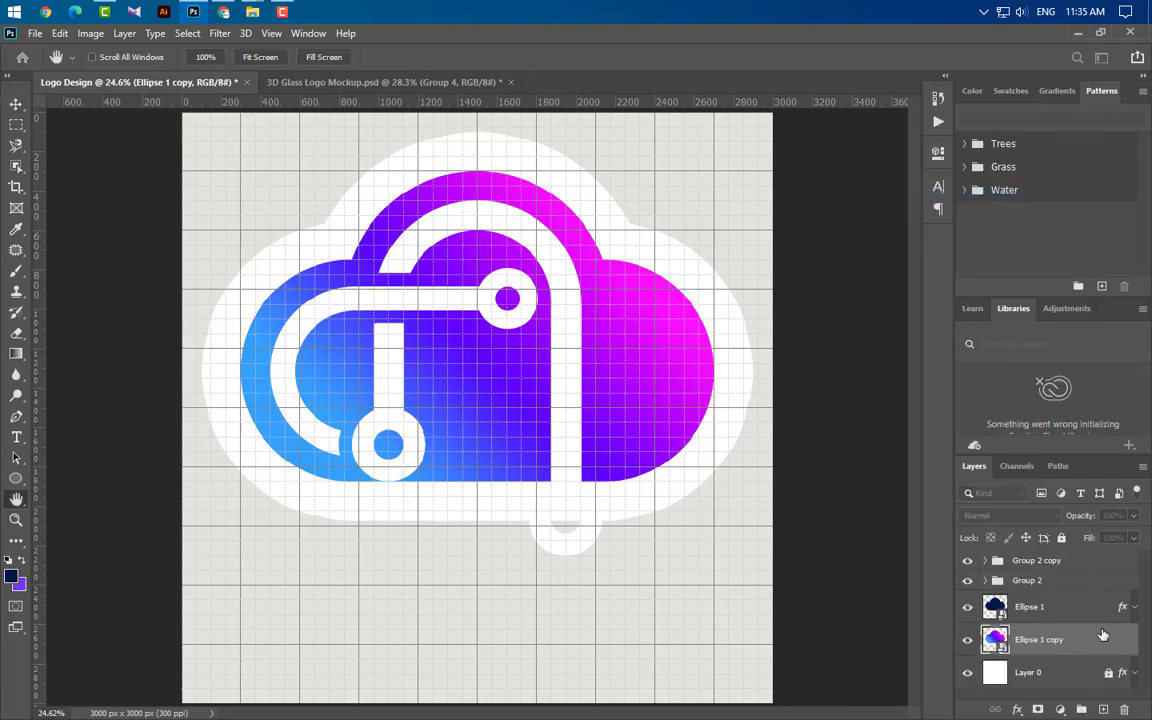
pyautogui.click(483, 369)
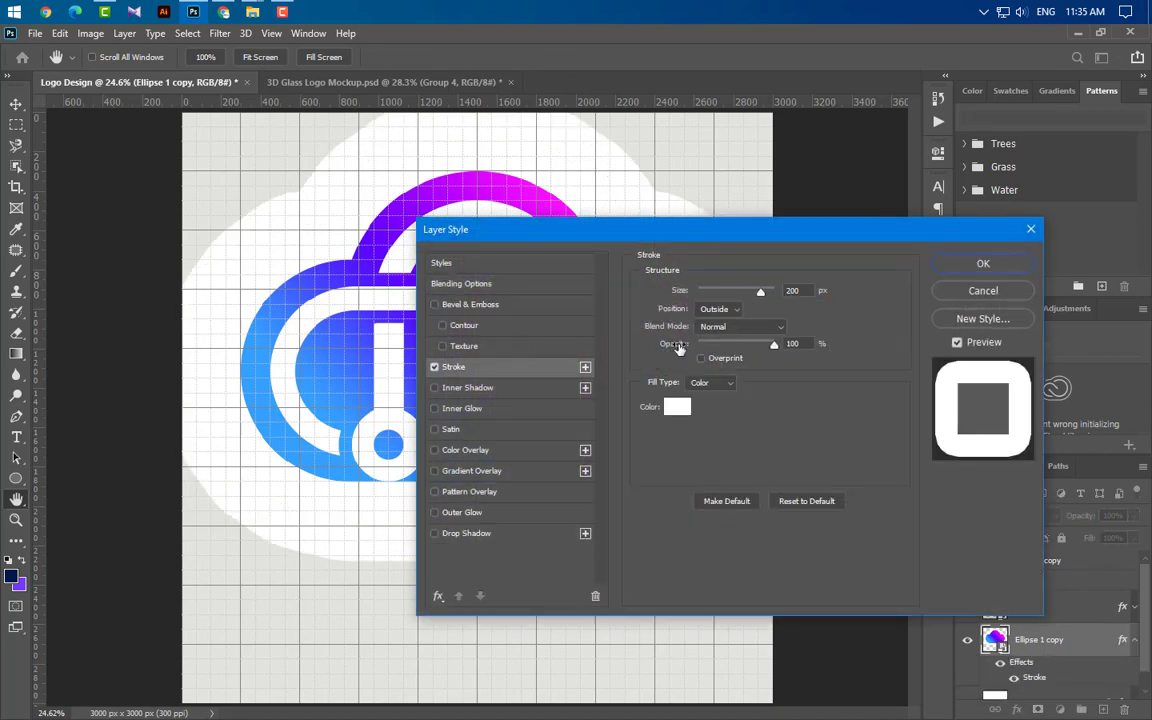
pyautogui.click(727, 311)
pyautogui.click(720, 321)
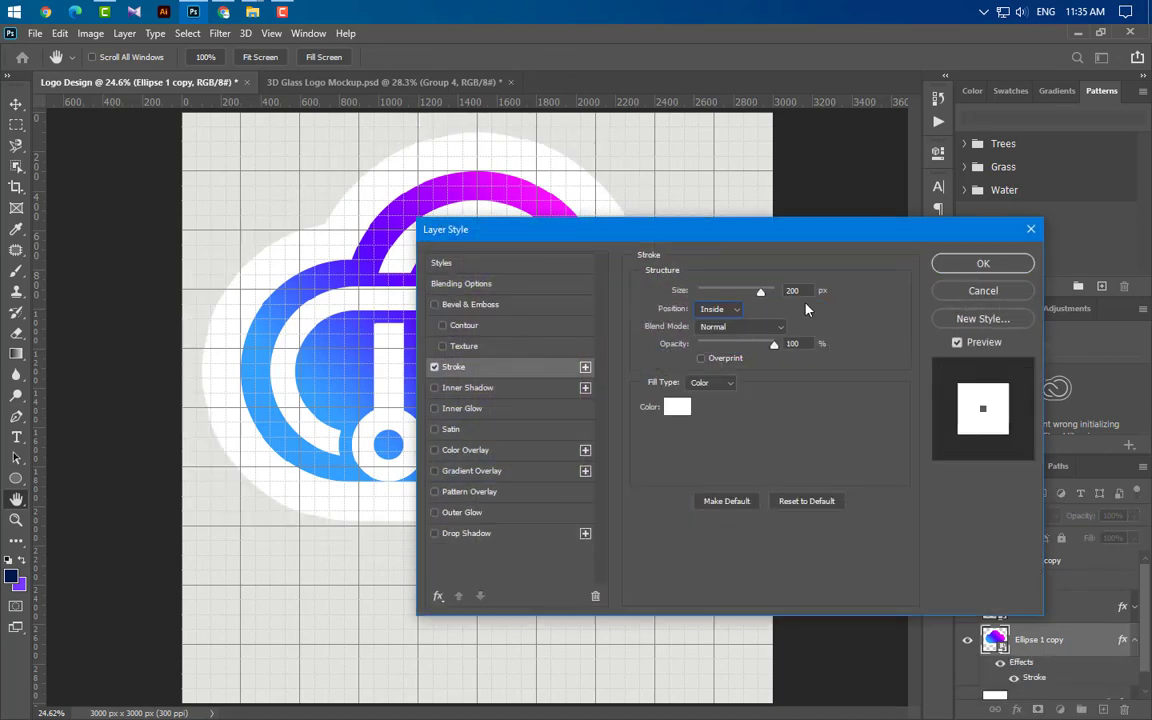
pyautogui.click(729, 291)
pyautogui.click(677, 406)
pyautogui.moveTo(726, 521)
pyautogui.mouseDown()
pyautogui.moveTo(769, 560)
pyautogui.moveTo(689, 663)
pyautogui.mouseUp()
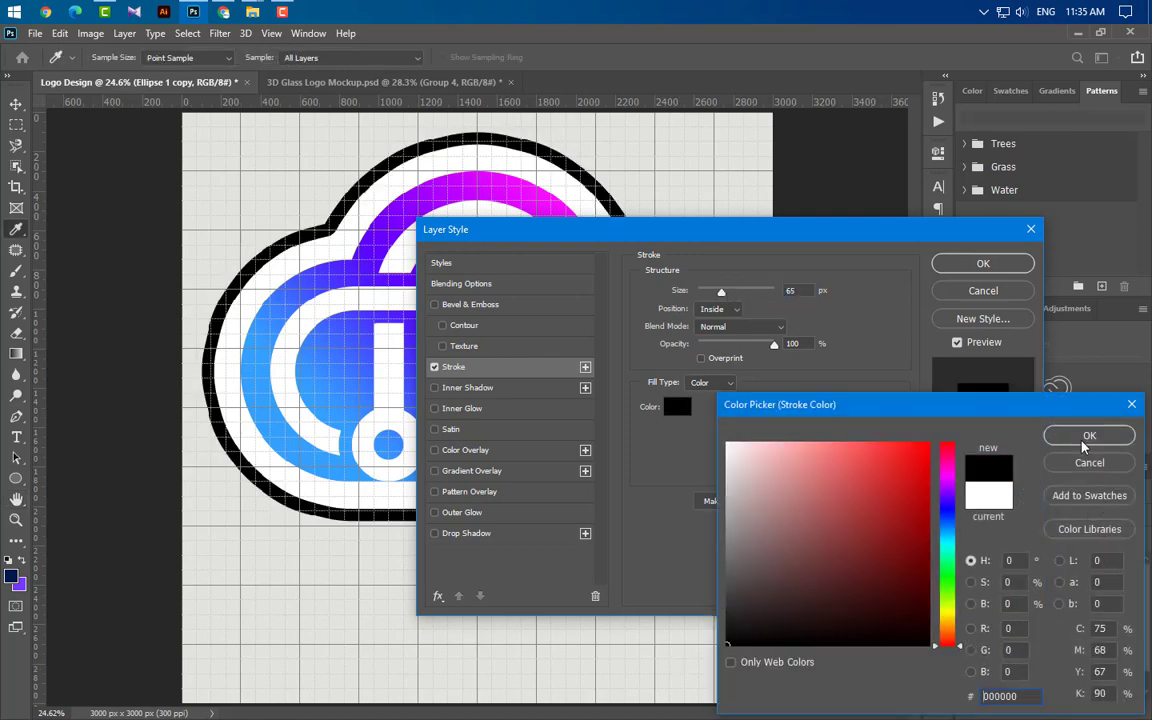
pyautogui.click(1087, 437)
pyautogui.click(1008, 264)
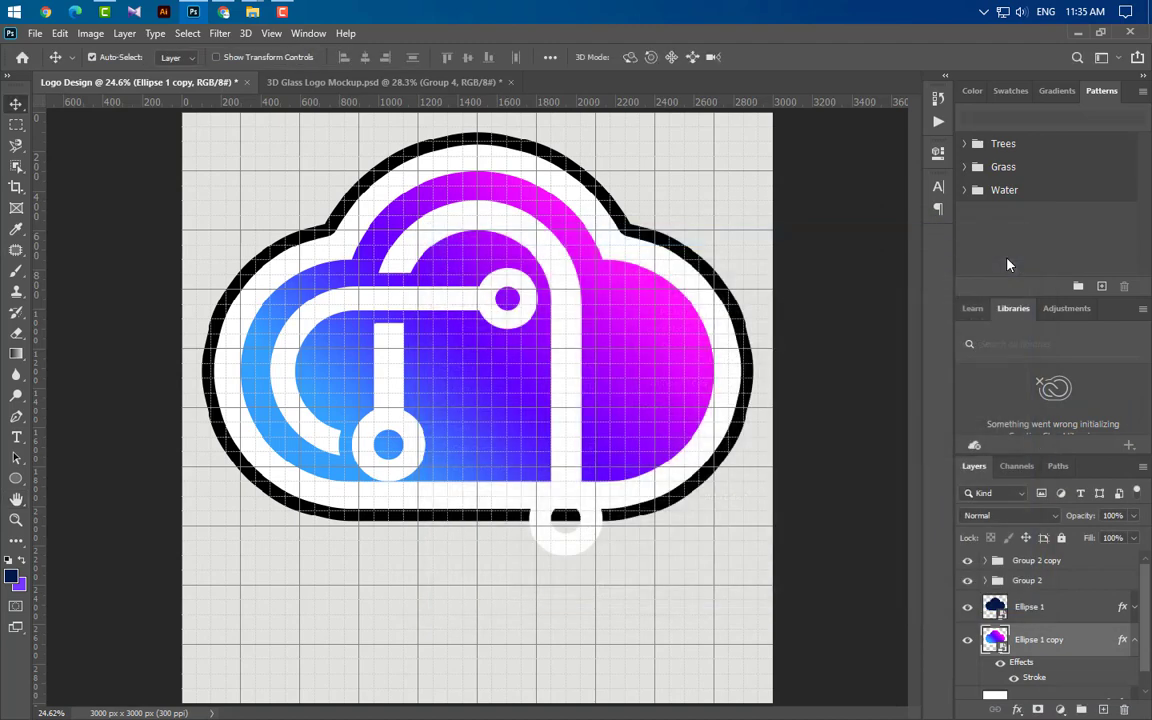
pyautogui.rightClick(1086, 650)
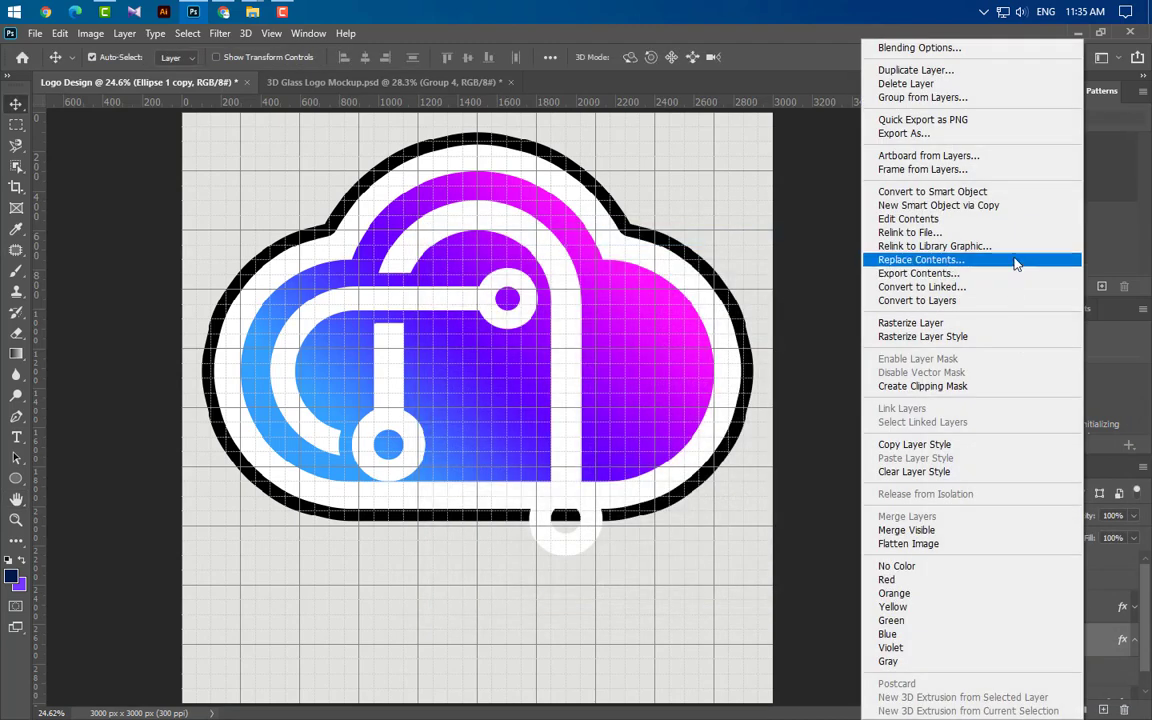
pyautogui.click(940, 184)
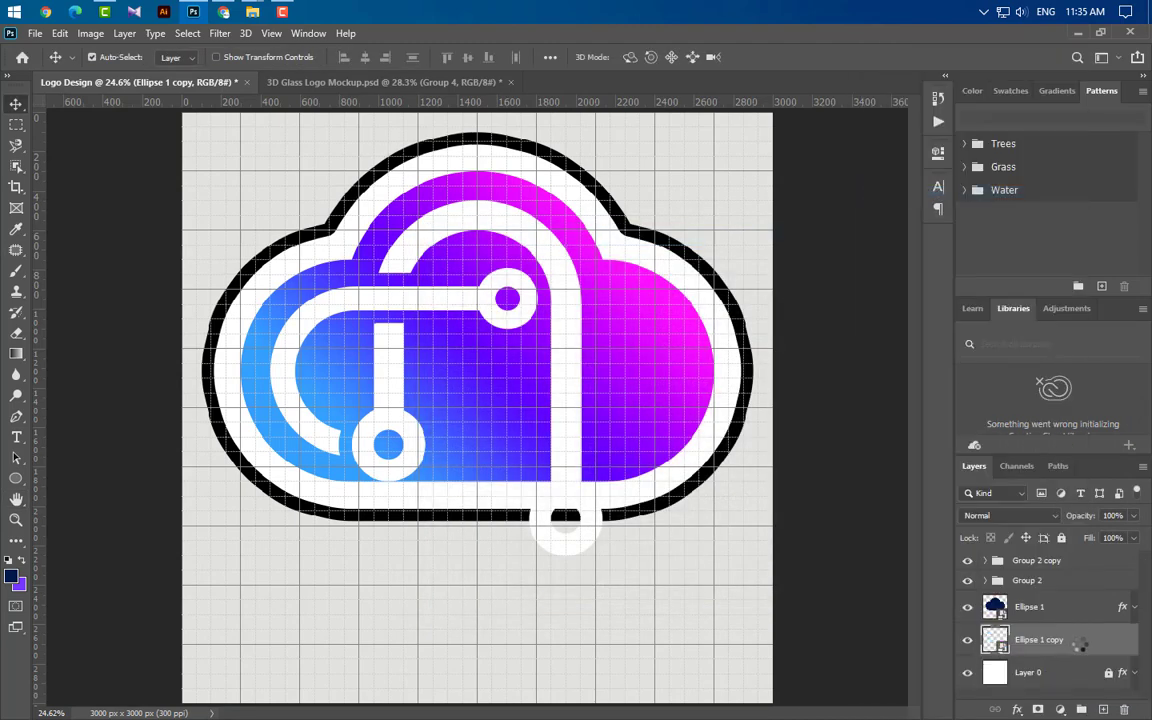
# Rasterize the cloud copy and erase the white band inside its black outline with the Magic Eraser
pyautogui.rightClick(1076, 646)
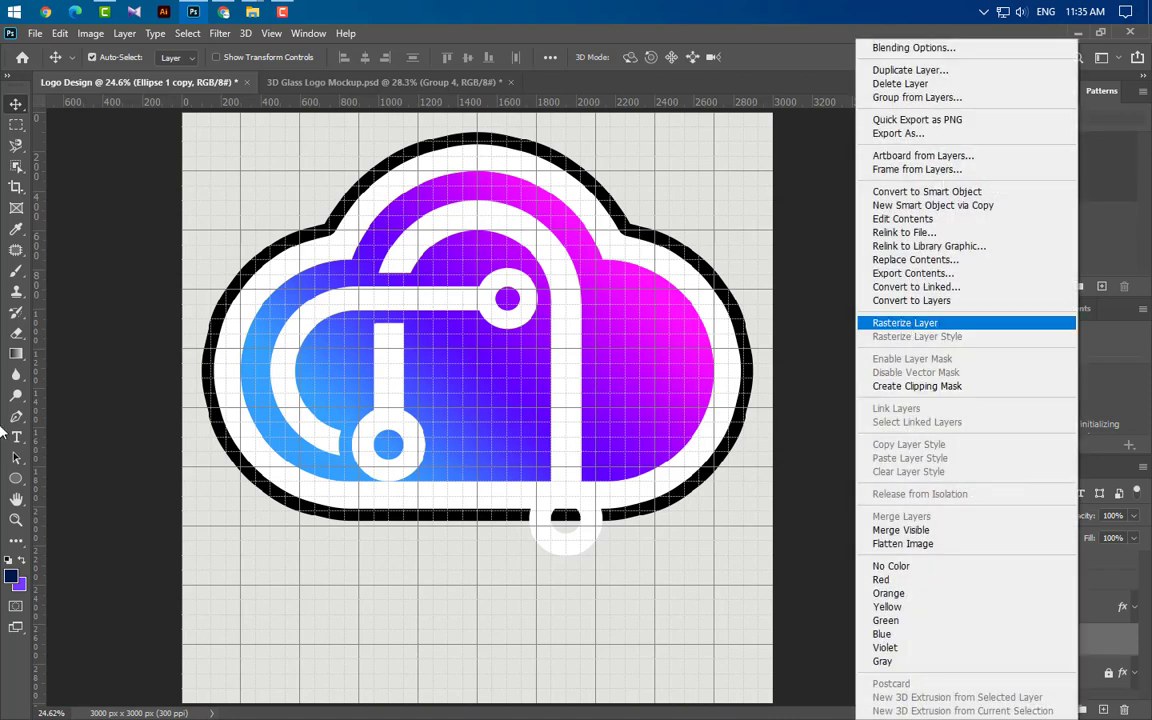
pyautogui.click(16, 333)
pyautogui.click(105, 363)
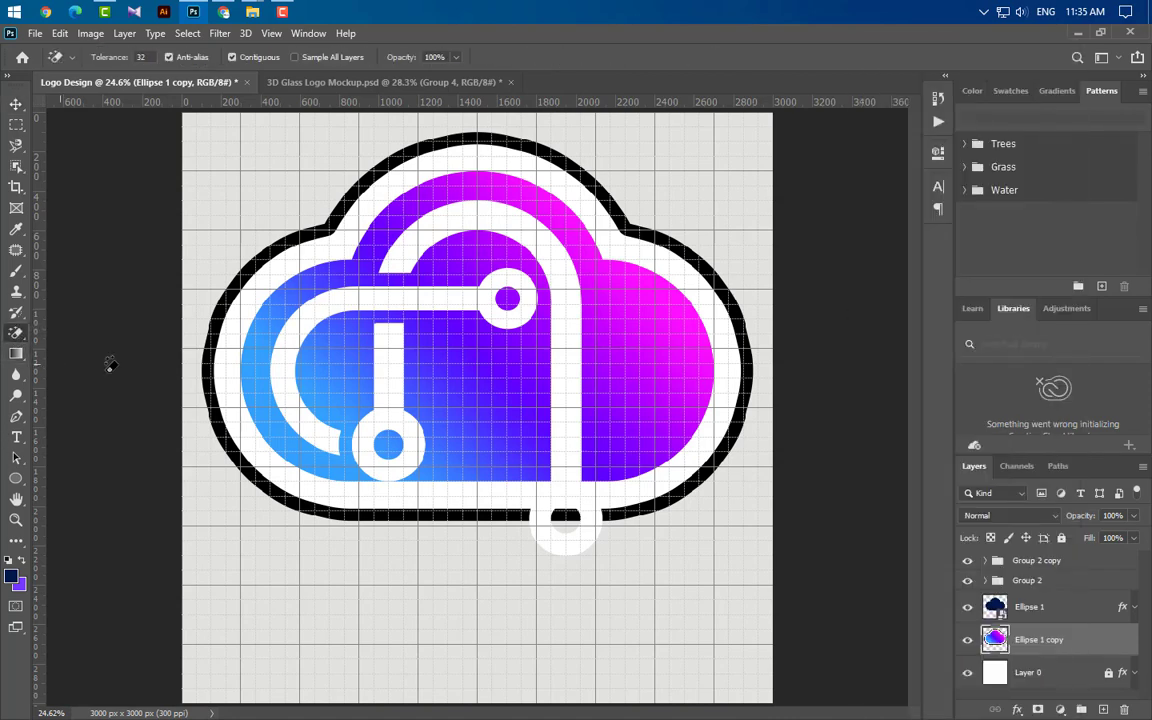
pyautogui.click(716, 301)
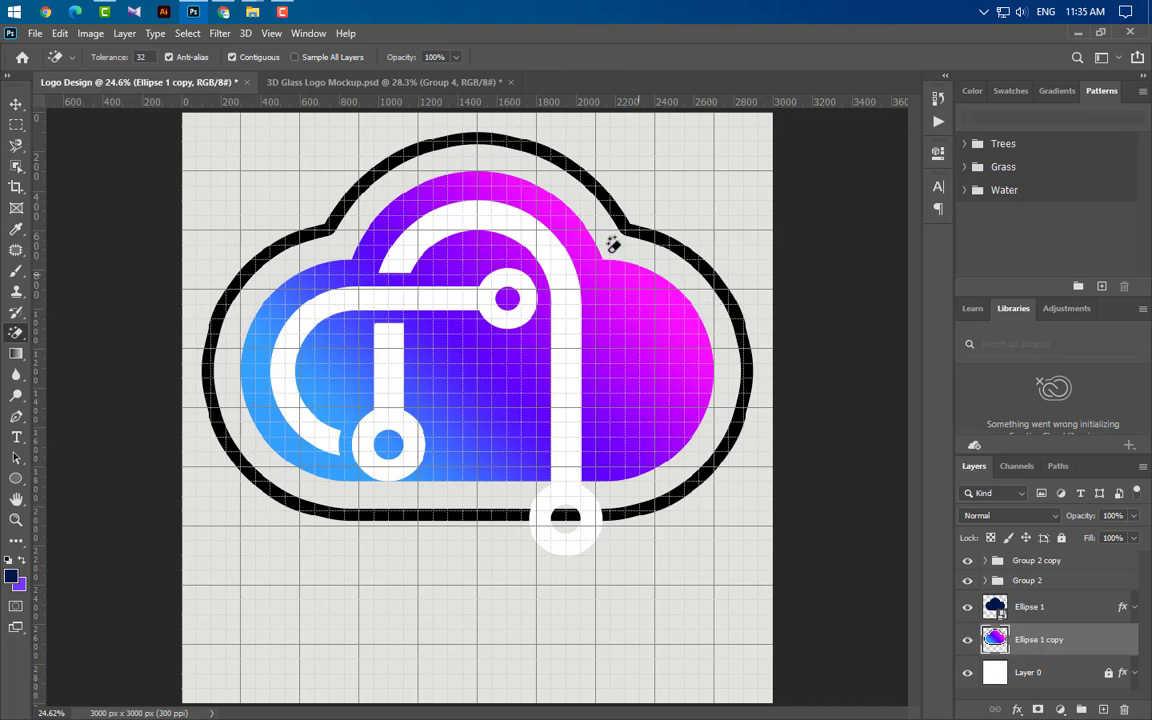
# Add the linear blue-violet-magenta gradient overlay to the cloud copy with the black outline
pyautogui.scroll(2, 612, 244)
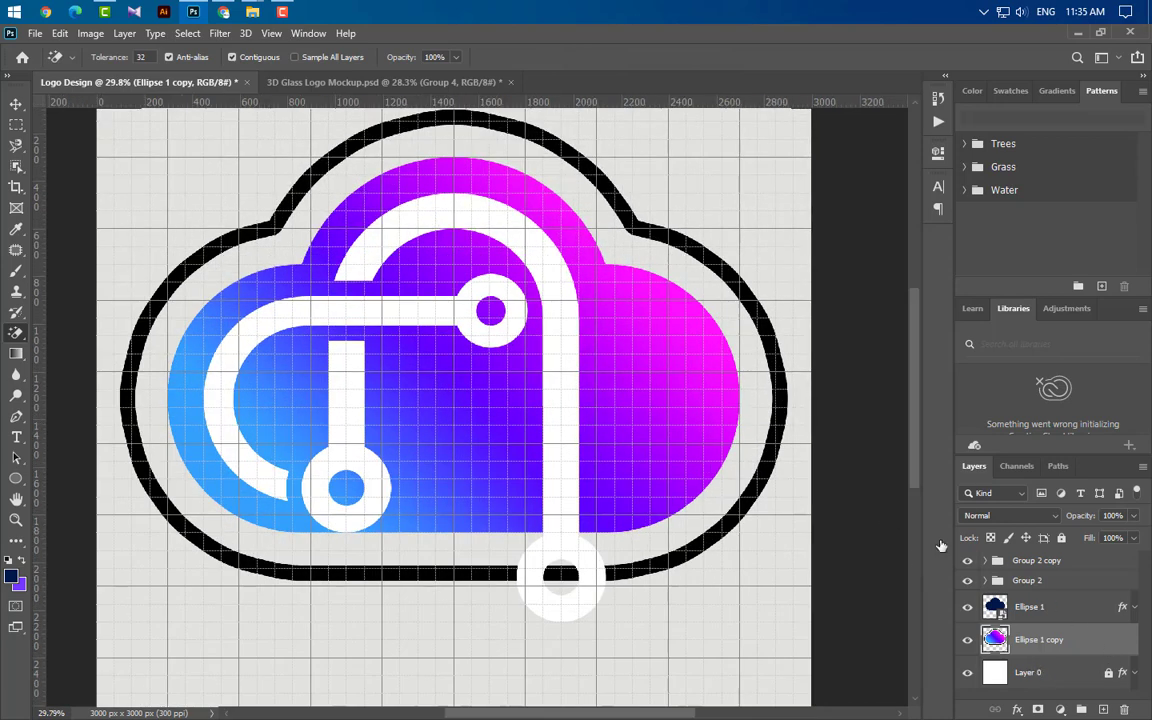
pyautogui.doubleClick(1085, 639)
pyautogui.click(514, 474)
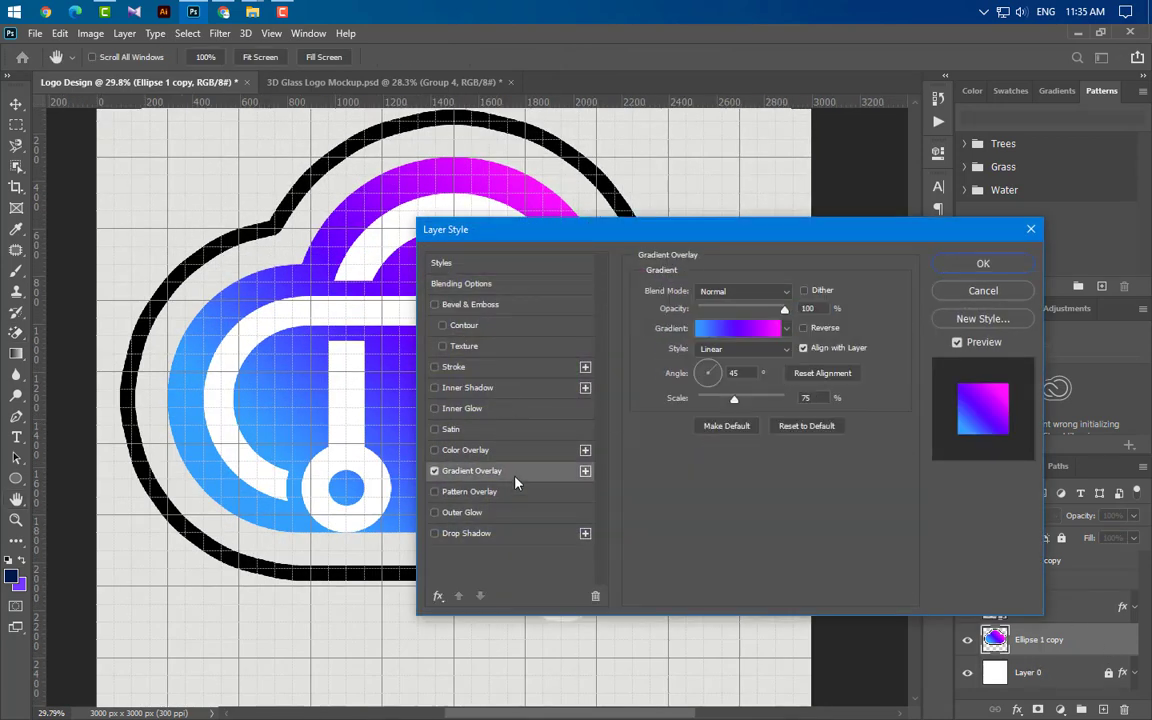
pyautogui.click(981, 265)
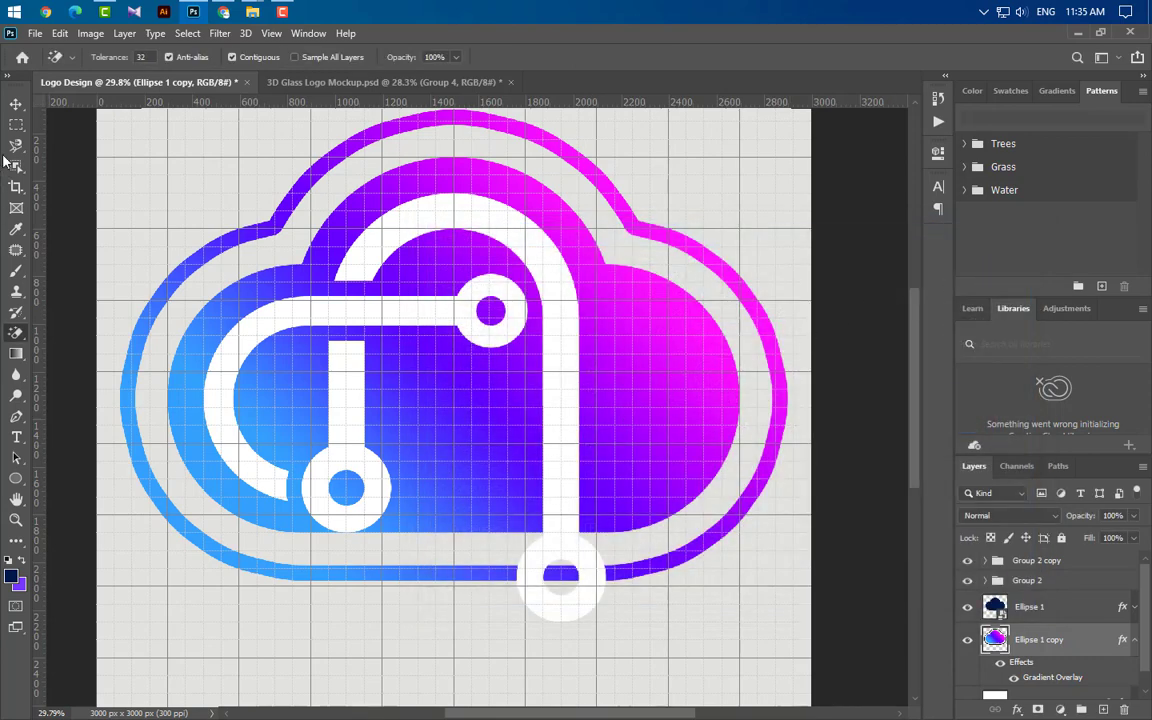
# Collapse the tall arch's layer groups and combine both arch groups into one group
pyautogui.click(16, 103)
pyautogui.click(514, 412)
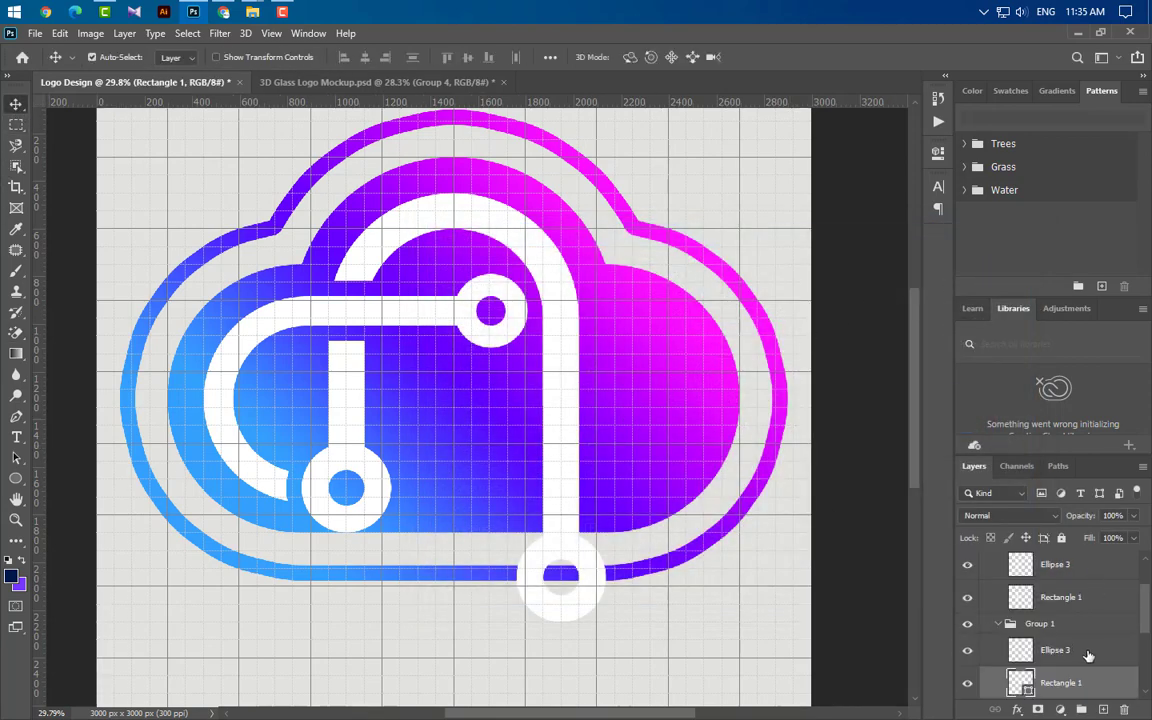
pyautogui.click(1010, 624)
pyautogui.click(1000, 624)
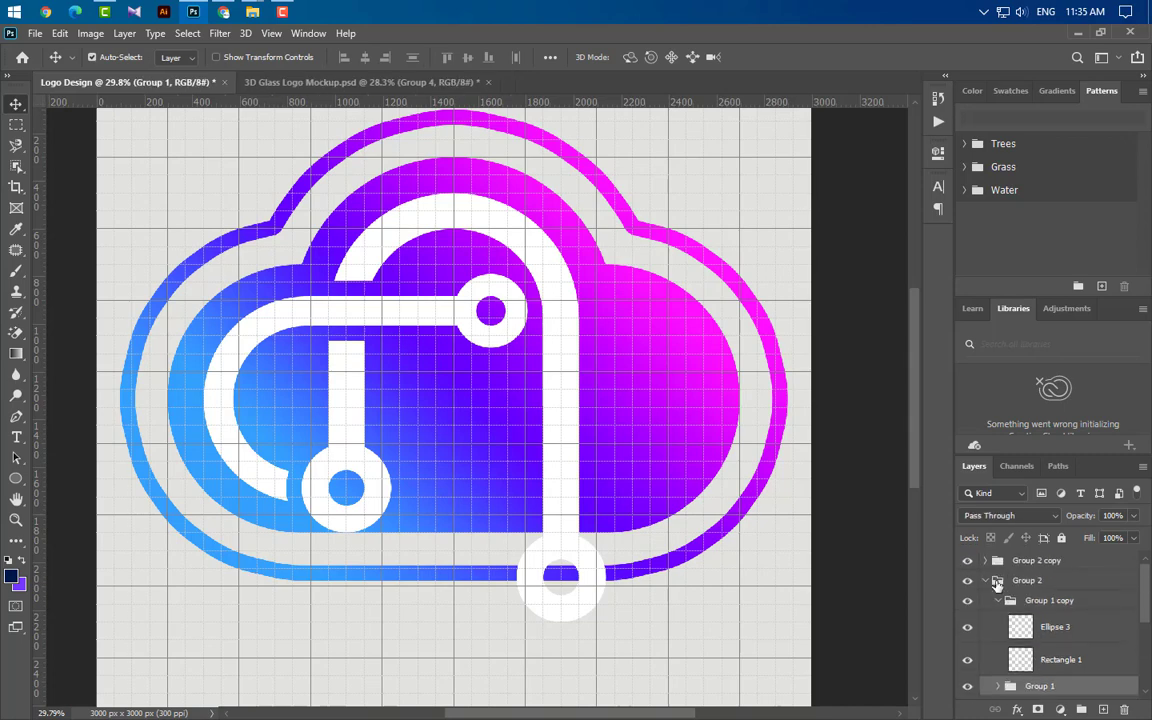
pyautogui.click(985, 580)
pyautogui.click(1031, 562)
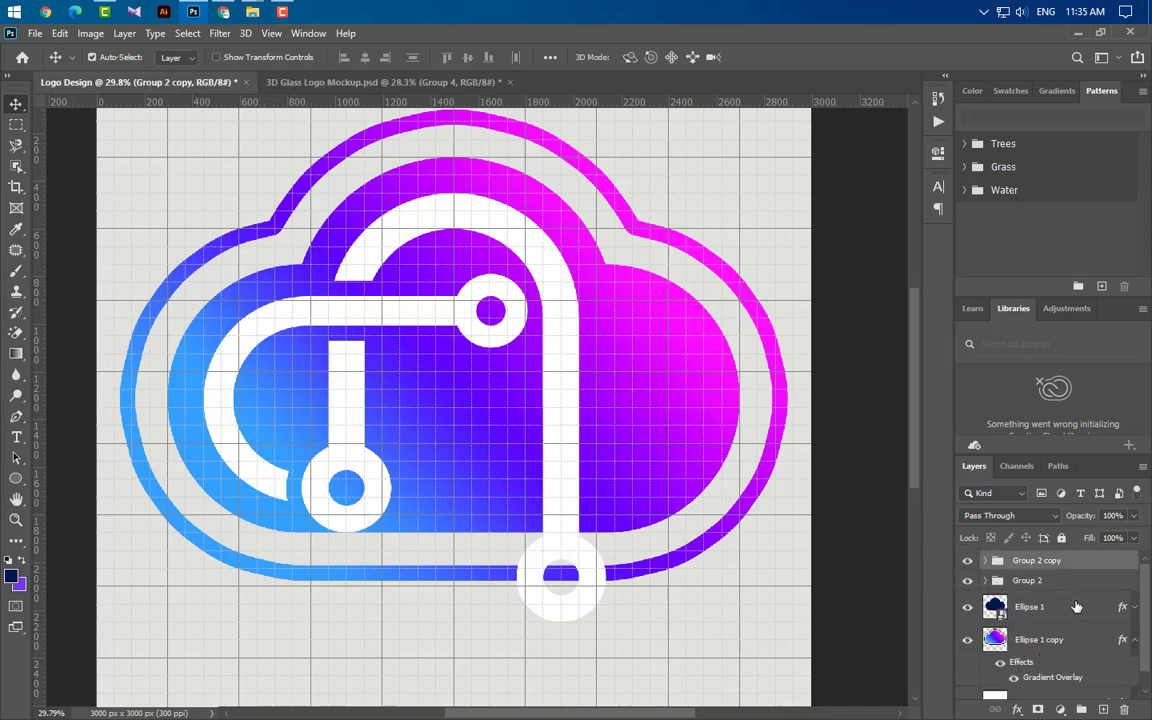
pyautogui.keyDown('shift'); pyautogui.click(1010, 581); pyautogui.keyUp('shift')
pyautogui.click(1082, 709)
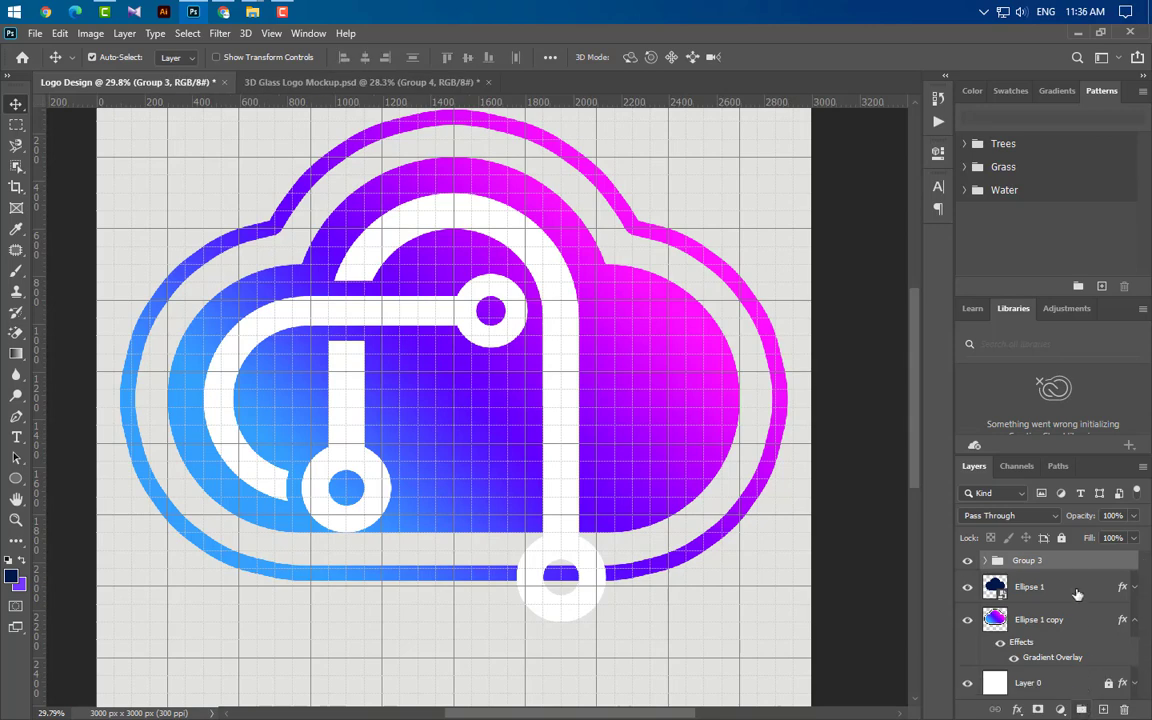
# Duplicate the combined arches group and convert the copy to a smart object
pyautogui.moveTo(1099, 566); pyautogui.dragTo(1103, 709)
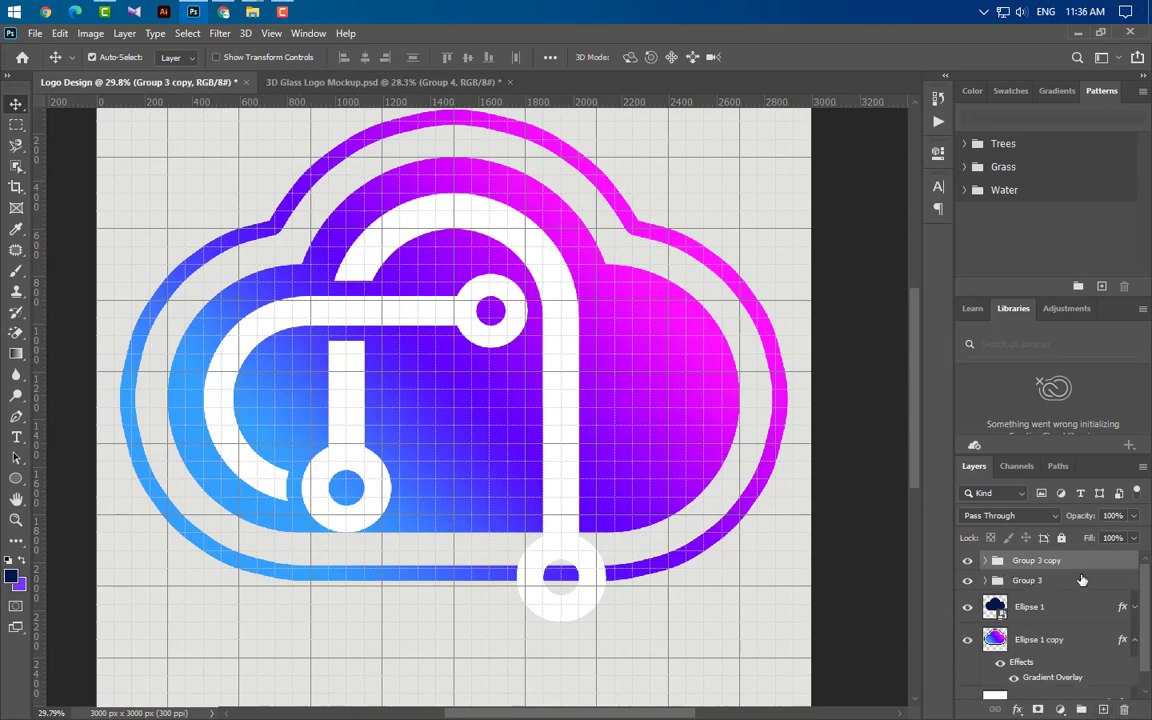
pyautogui.rightClick(1079, 563)
pyautogui.click(984, 290)
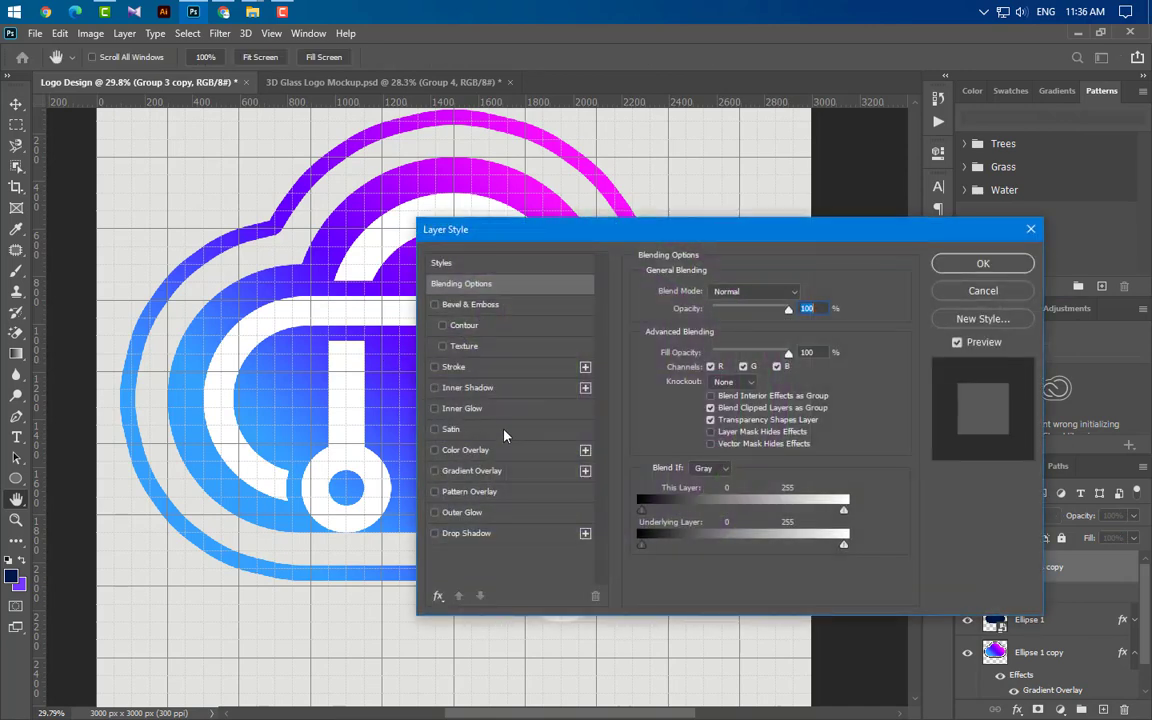
# Add a 65 px black stroke to the arches copy, positioned outside
pyautogui.click(507, 374)
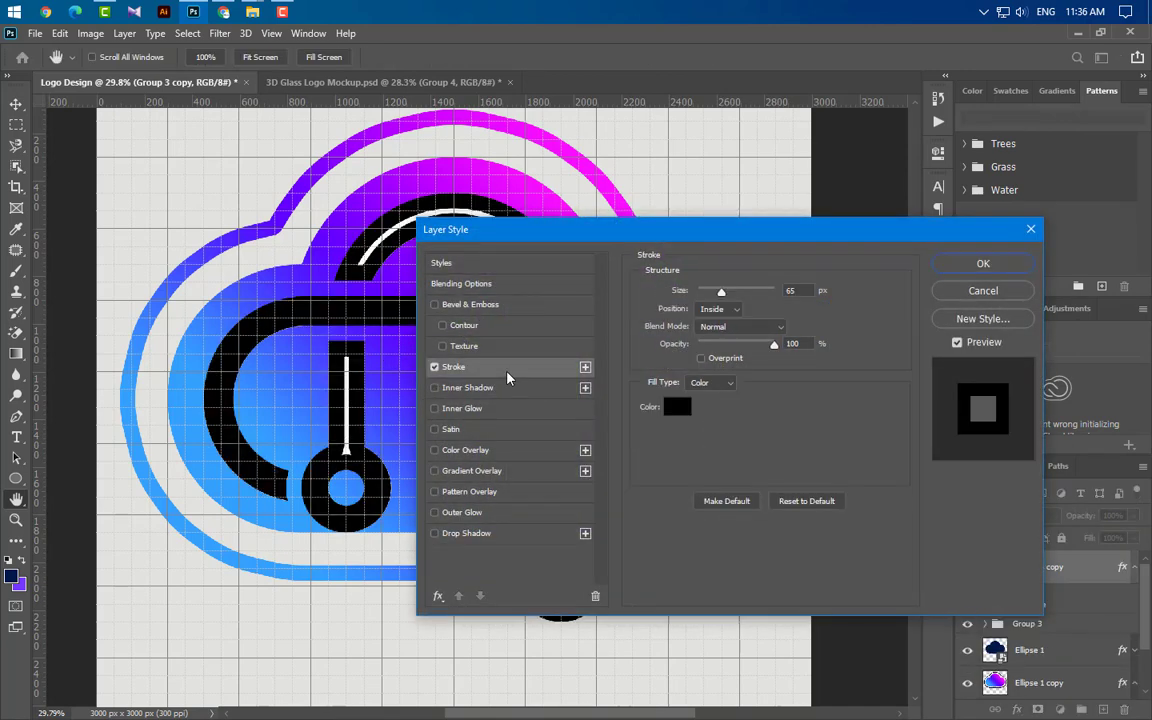
pyautogui.click(714, 310)
pyautogui.click(712, 323)
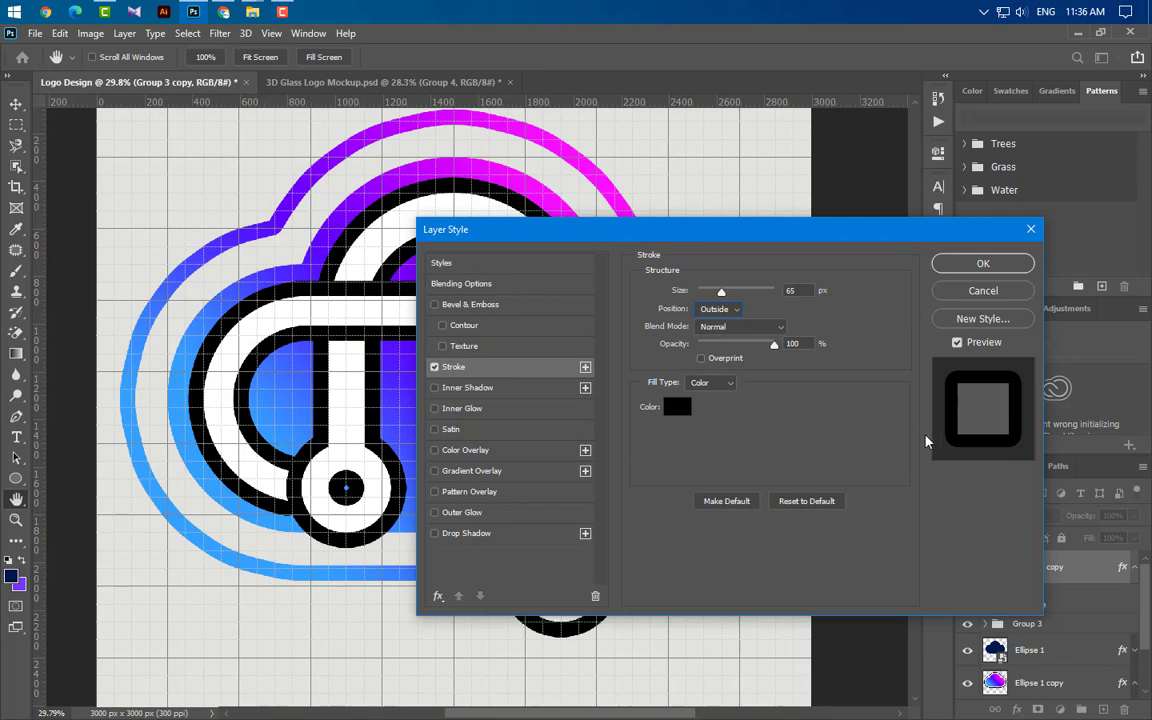
pyautogui.click(983, 264)
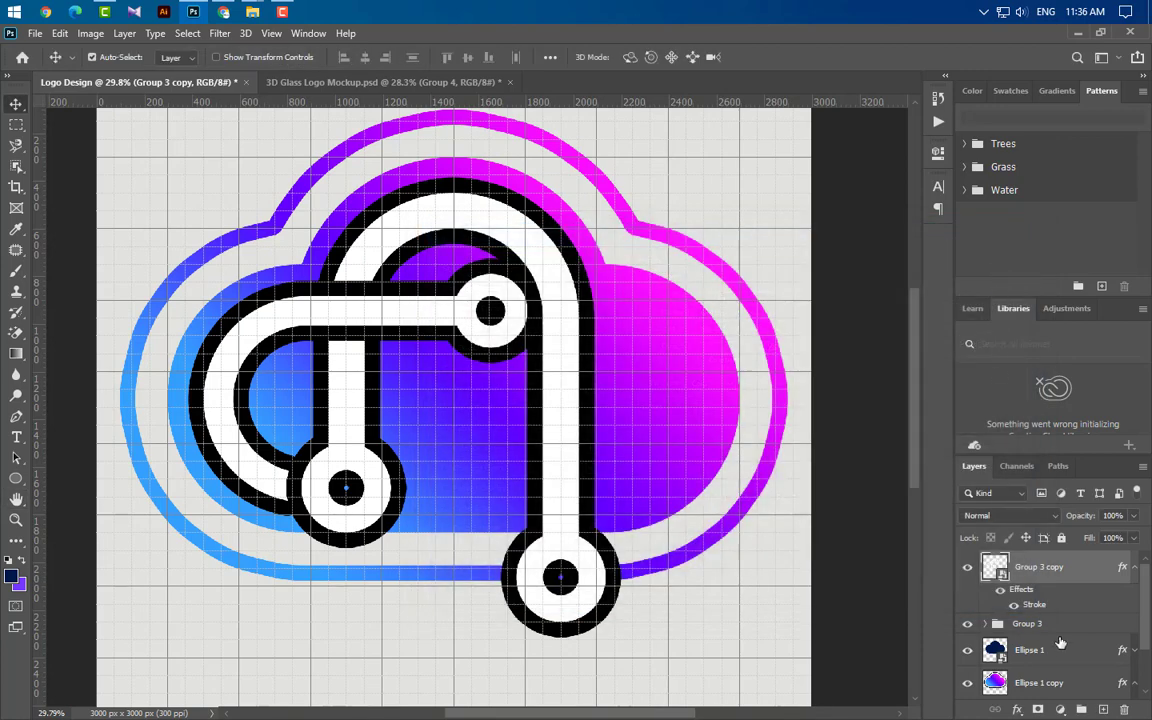
# Convert the stroked arches copy to a smart object, load its outline as a selection, and delete that copy
pyautogui.rightClick(1080, 575)
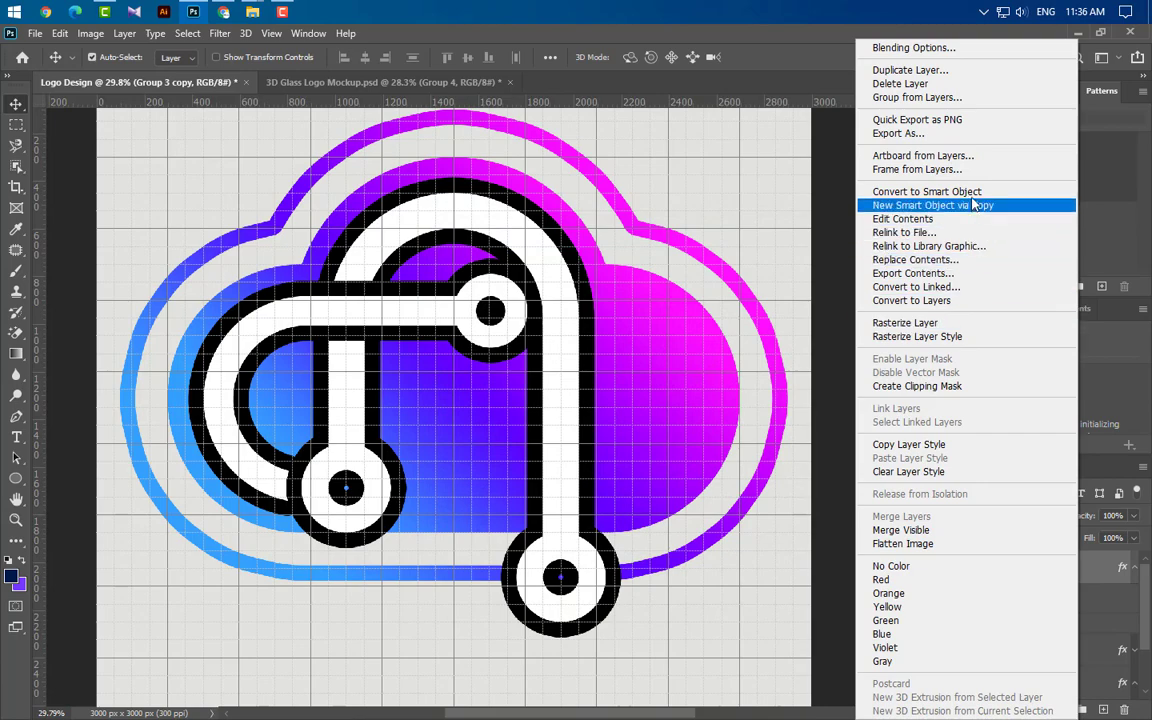
pyautogui.click(1015, 191)
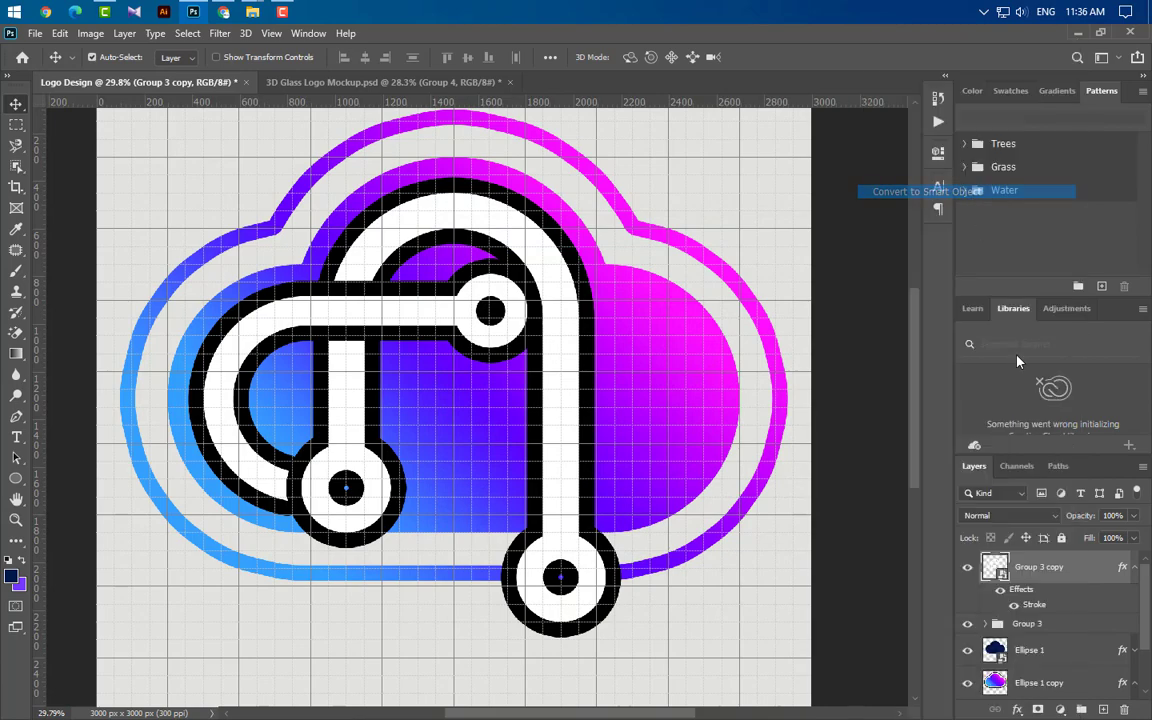
pyautogui.keyDown('ctrl'); pyautogui.click(995, 567); pyautogui.keyUp('ctrl')
pyautogui.moveTo(1109, 583); pyautogui.dragTo(1125, 709)
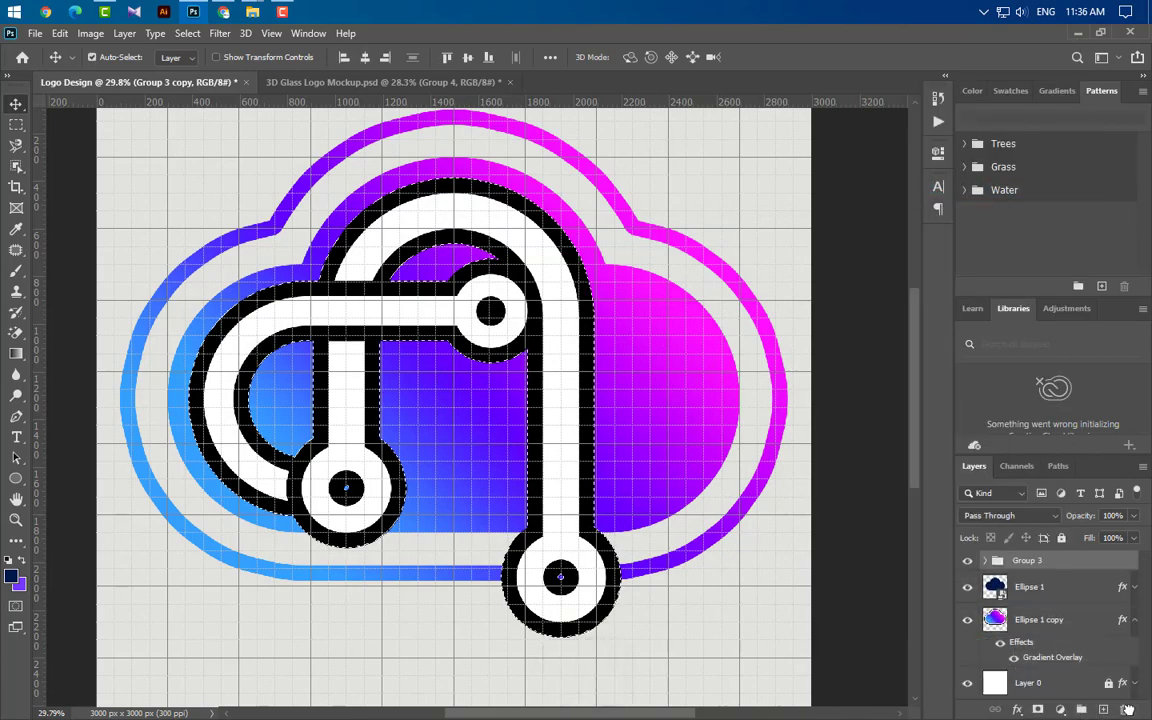
# Rasterize the dark inner cloud layer, delete the area inside the arch-outline selection from it, and deselect
pyautogui.click(1075, 591)
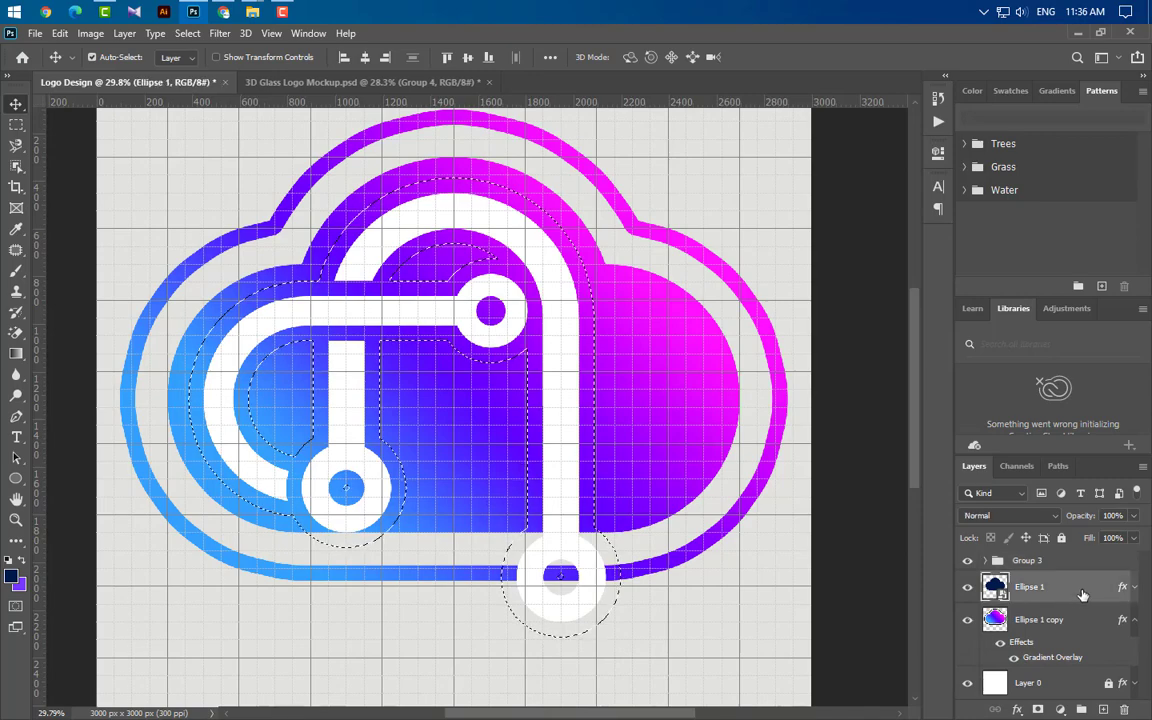
pyautogui.rightClick(1075, 591)
pyautogui.click(928, 323)
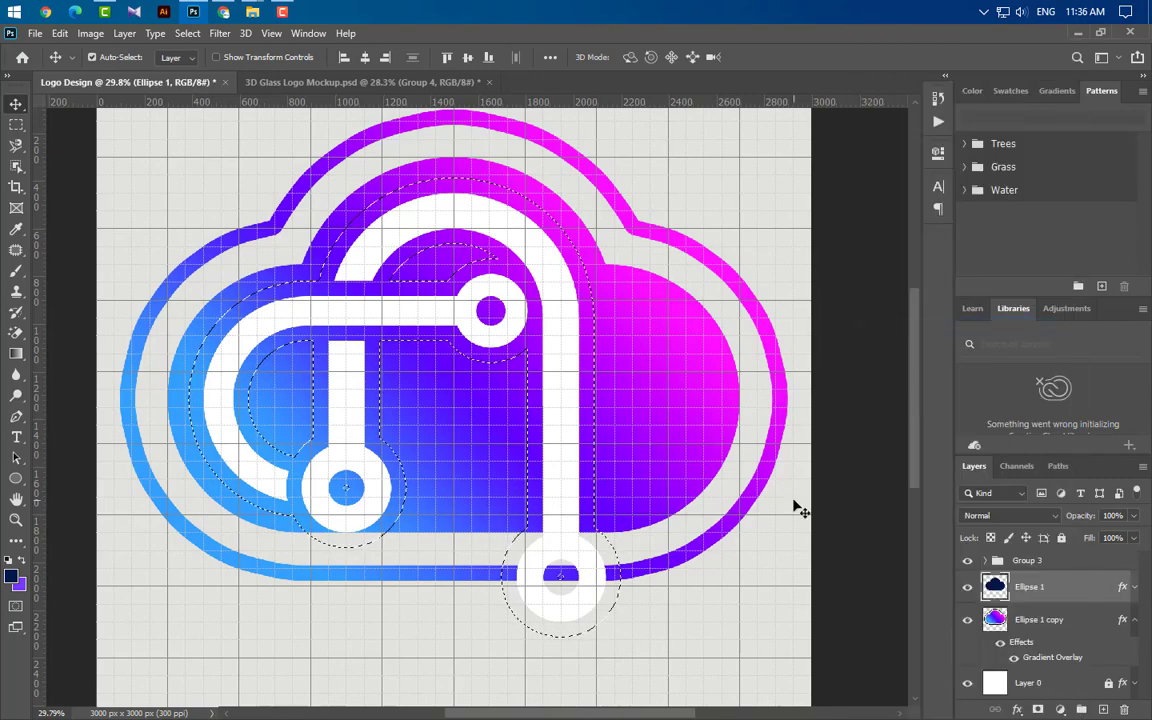
pyautogui.press('Delete')
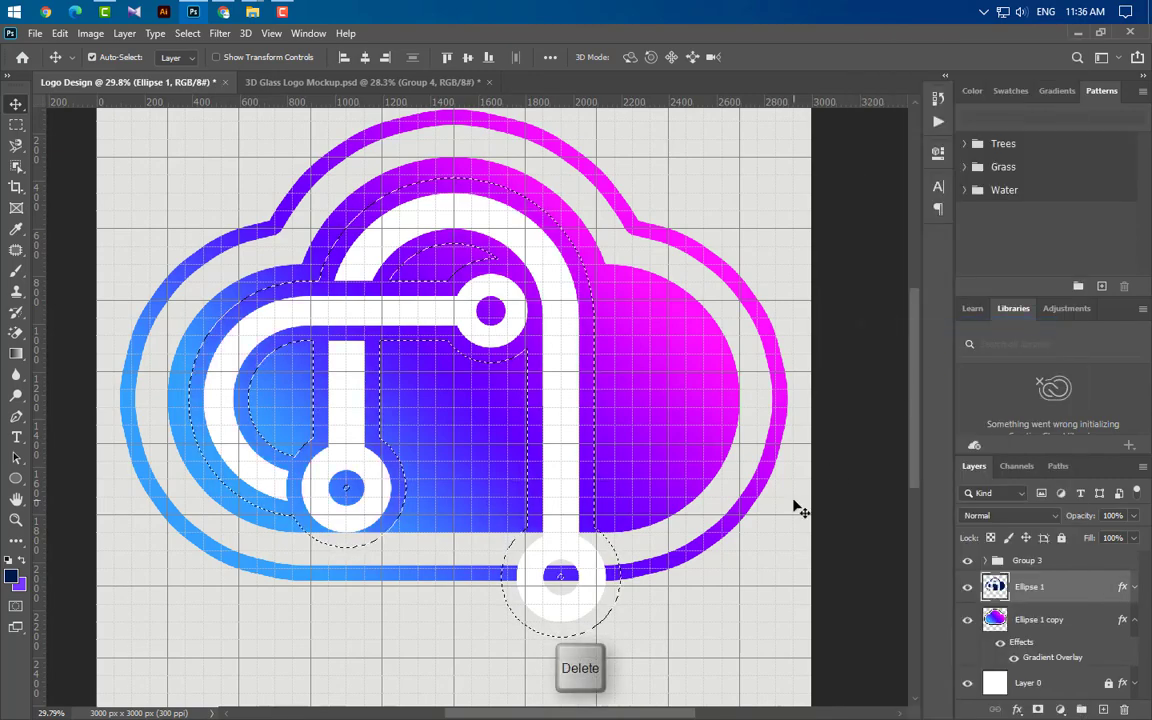
pyautogui.hotkey('ctrl', 'd')
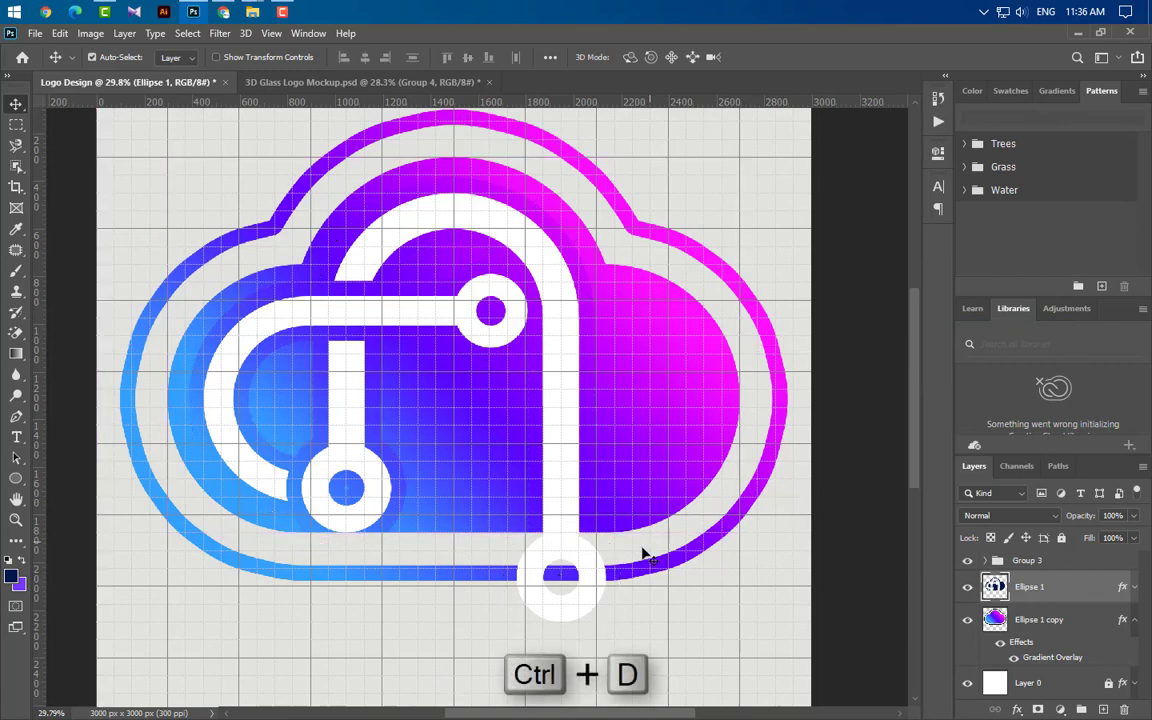
# Combine the arches group and both cloud layers, Ellipse 1 and Ellipse 1 copy, into one logo group
pyautogui.scroll(-1, 464, 628)
pyautogui.scroll(-1, 464, 628)
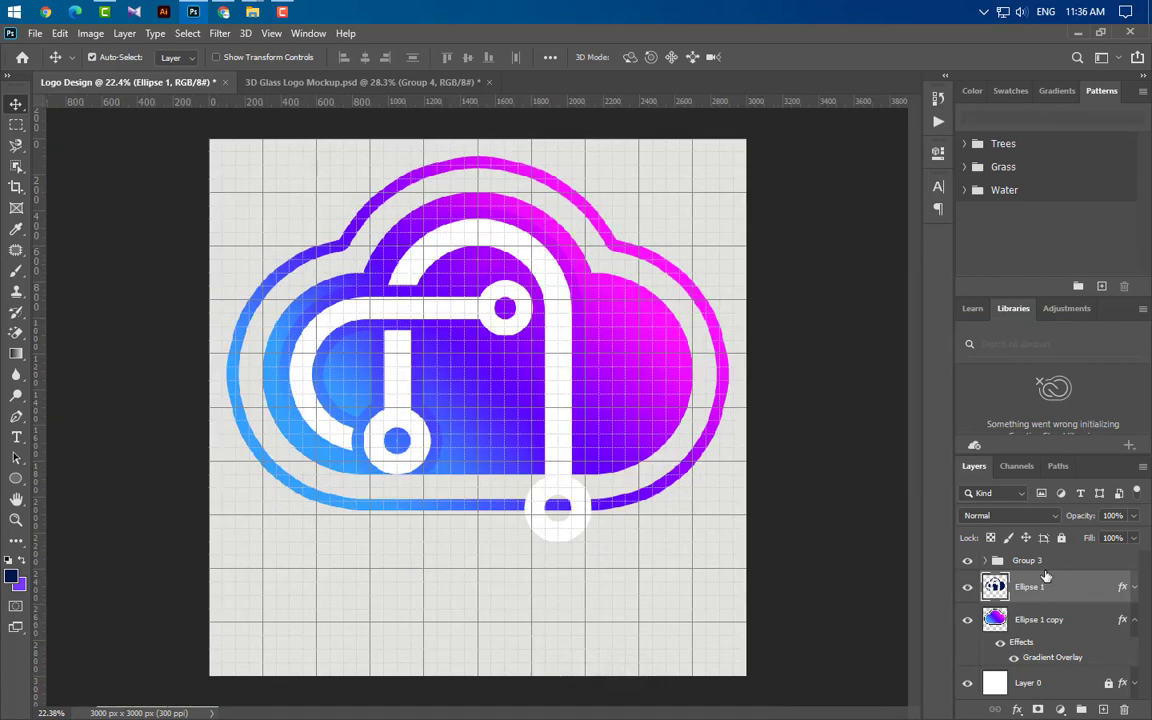
pyautogui.click(1044, 566)
pyautogui.keyDown('ctrl'); pyautogui.click(1057, 592); pyautogui.keyUp('ctrl')
pyautogui.keyDown('ctrl'); pyautogui.click(1070, 622); pyautogui.keyUp('ctrl')
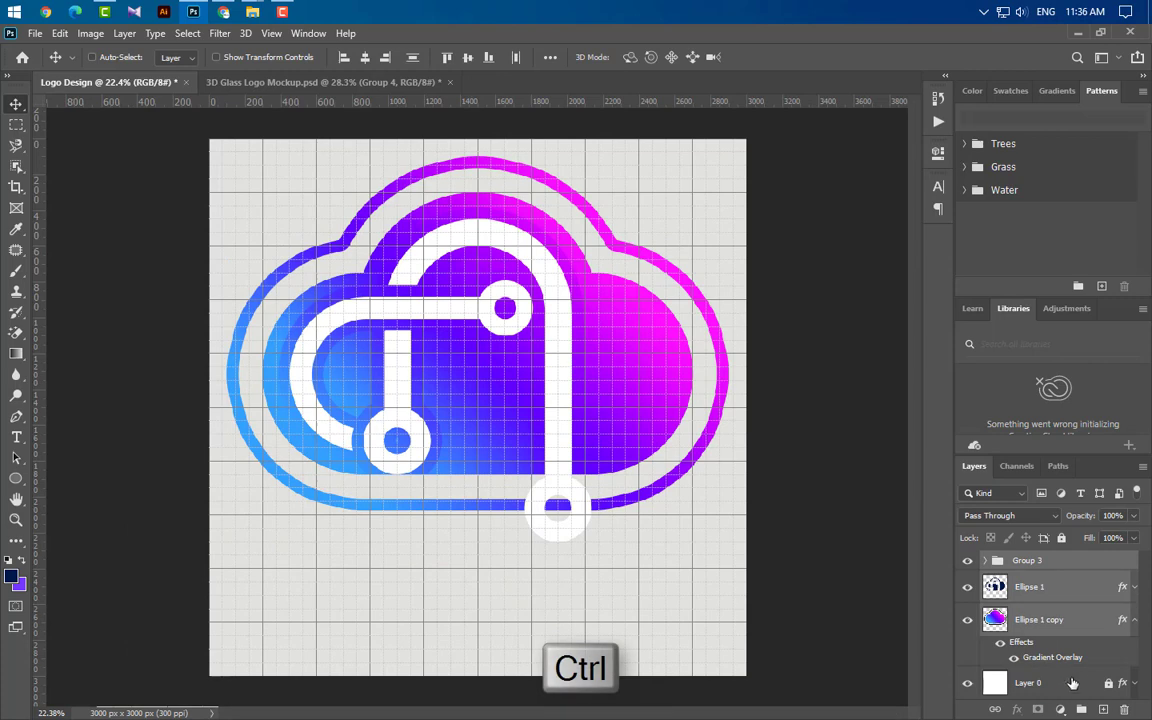
pyautogui.keyDown('ctrl'); pyautogui.click(1081, 709); pyautogui.keyUp('ctrl')
# Scale the logo group down proportionally to under half size and place it near the canvas's left edge, vertically centred
pyautogui.hotkey('ctrl', 't')
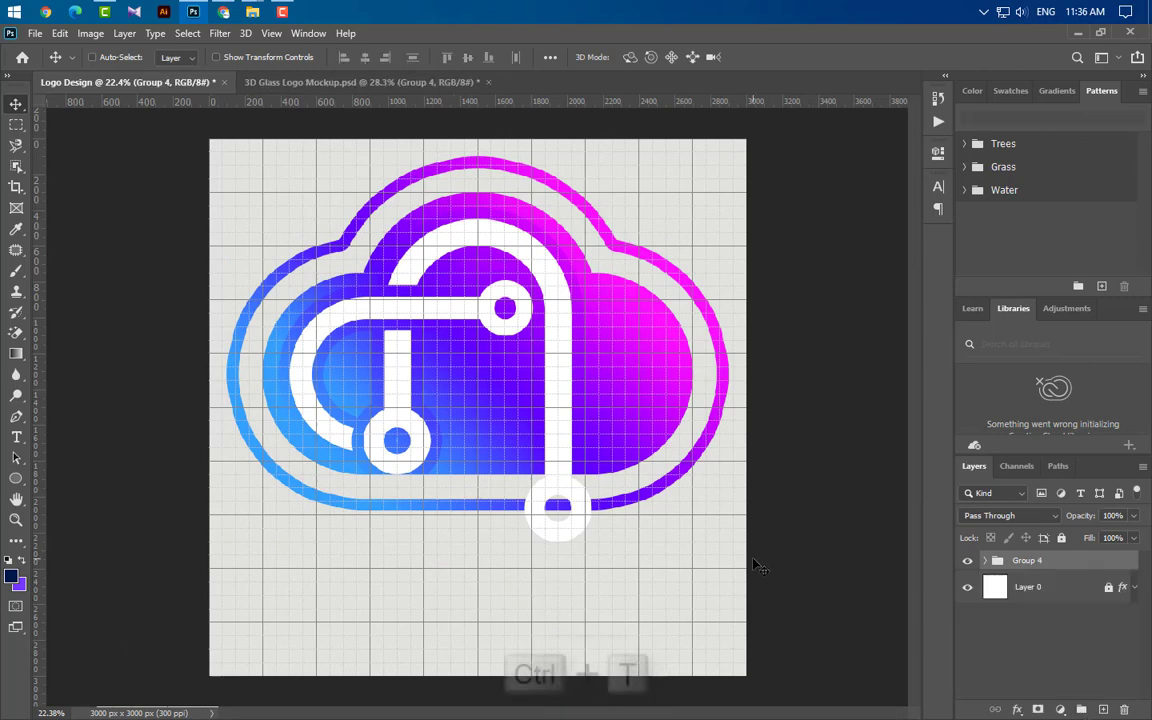
pyautogui.moveTo(478, 153); pyautogui.dragTo(462, 358)
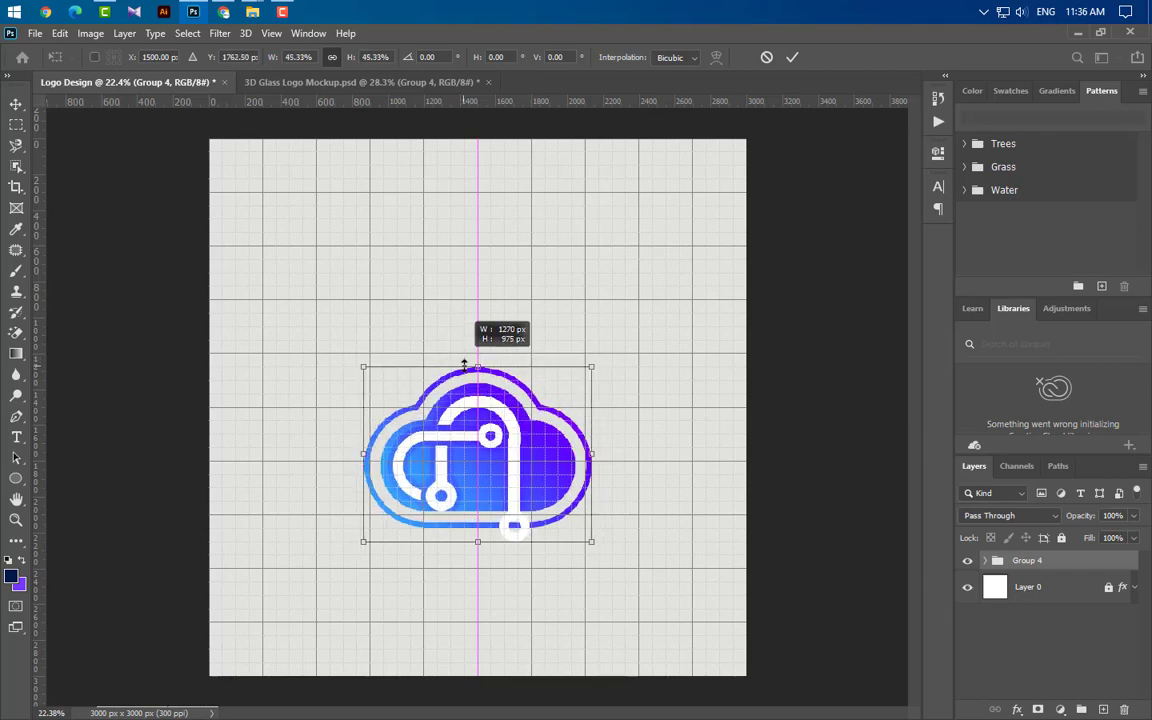
pyautogui.moveTo(497, 447); pyautogui.dragTo(356, 400)
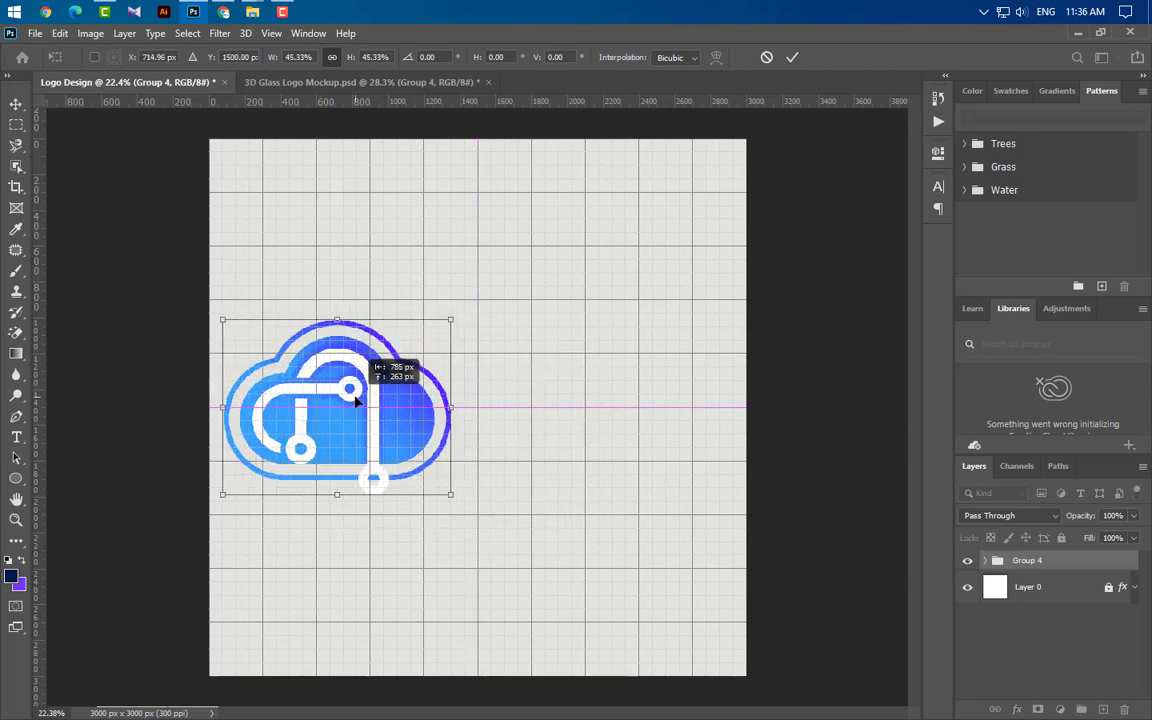
pyautogui.moveTo(452, 407); pyautogui.dragTo(426, 412)
pyautogui.click(792, 58)
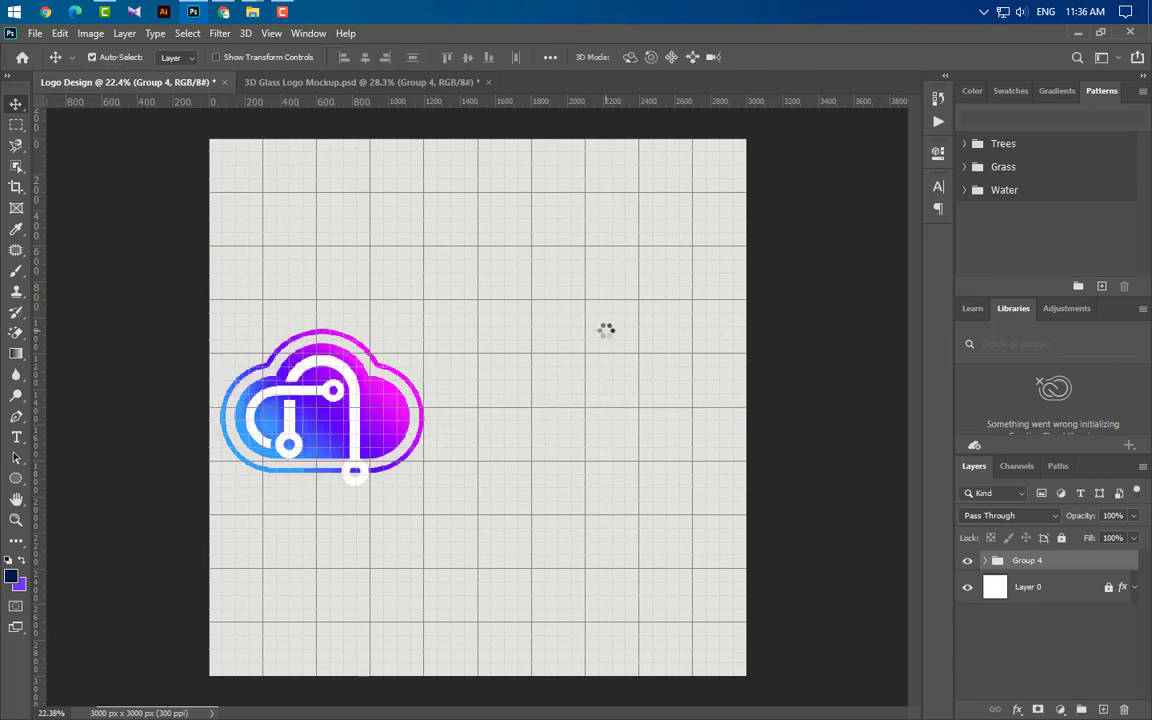
# Draw a rectangle about 3075 × 3150 px covering the canvas beneath the logo group, with dark navy fill 03033f
pyautogui.rightClick(16, 478)
pyautogui.click(103, 478)
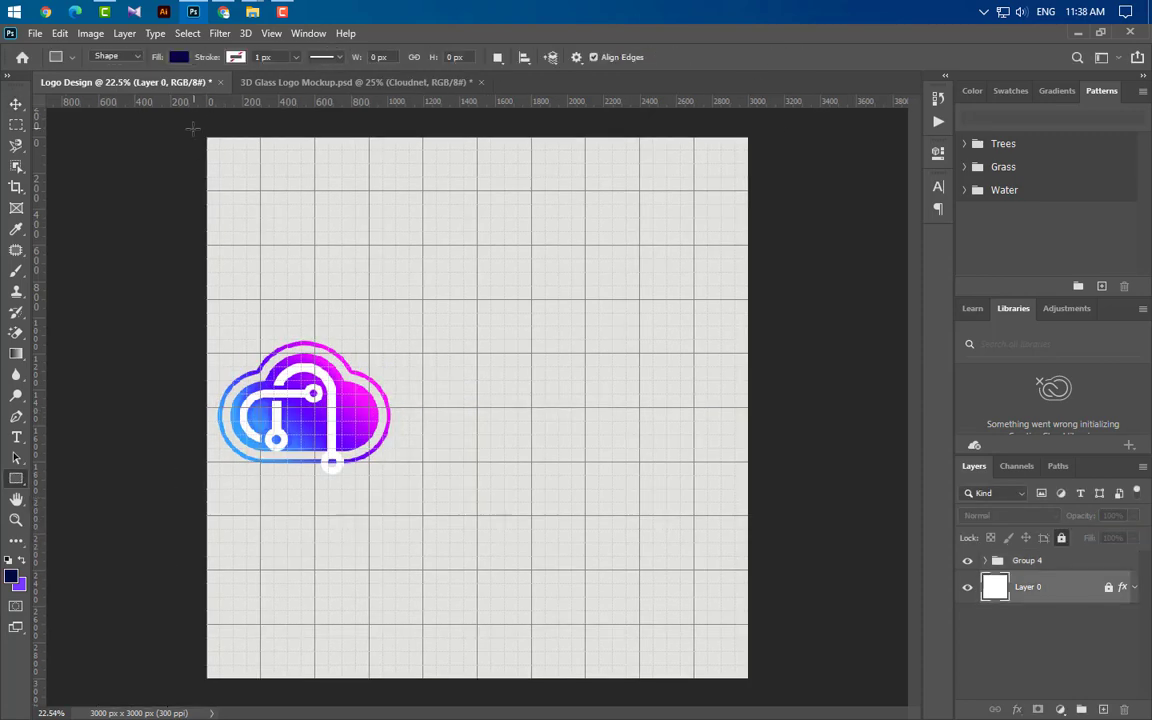
pyautogui.moveTo(192, 128); pyautogui.dragTo(748, 690)
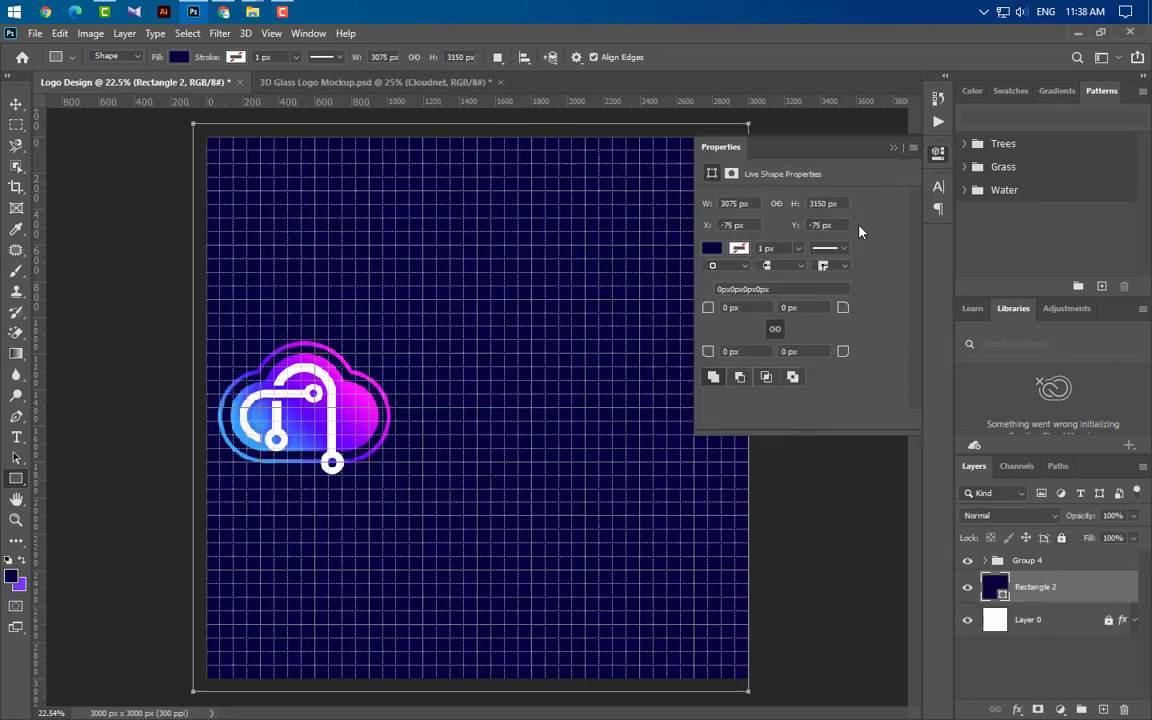
pyautogui.click(892, 148)
pyautogui.doubleClick(1003, 596)
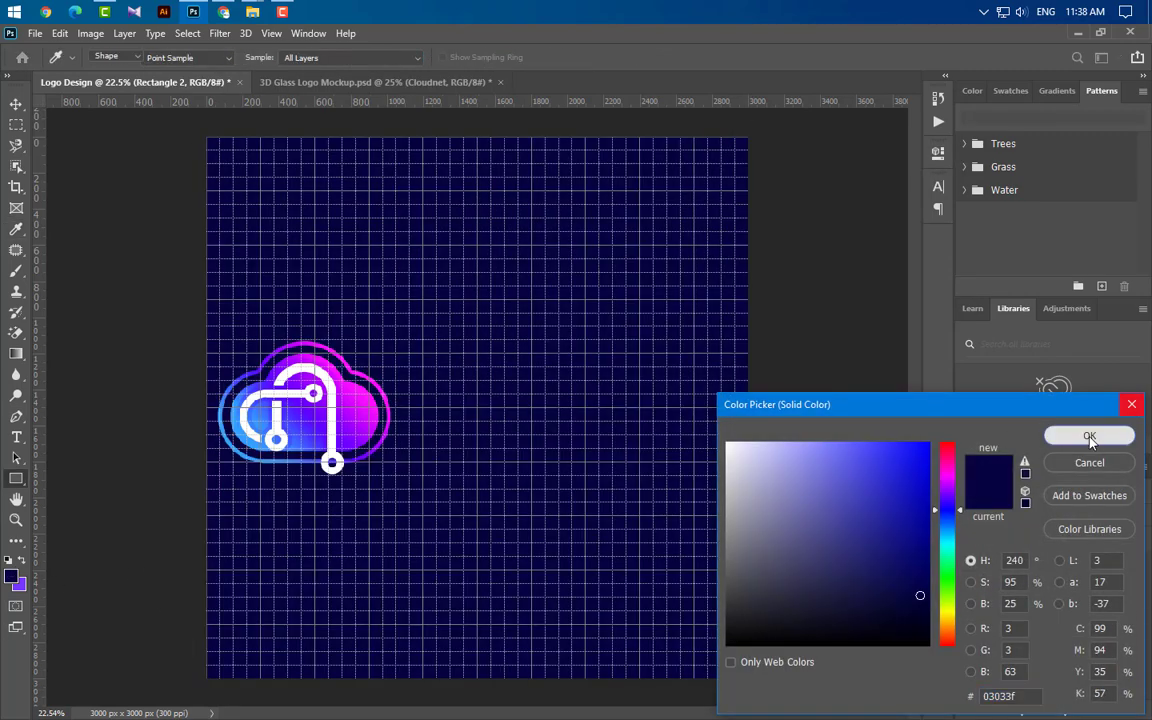
pyautogui.click(1089, 437)
# Add the white Arial Bold text "Cloudnet" on a new layer just beside the cloud logo
pyautogui.scroll(3, 578, 441)
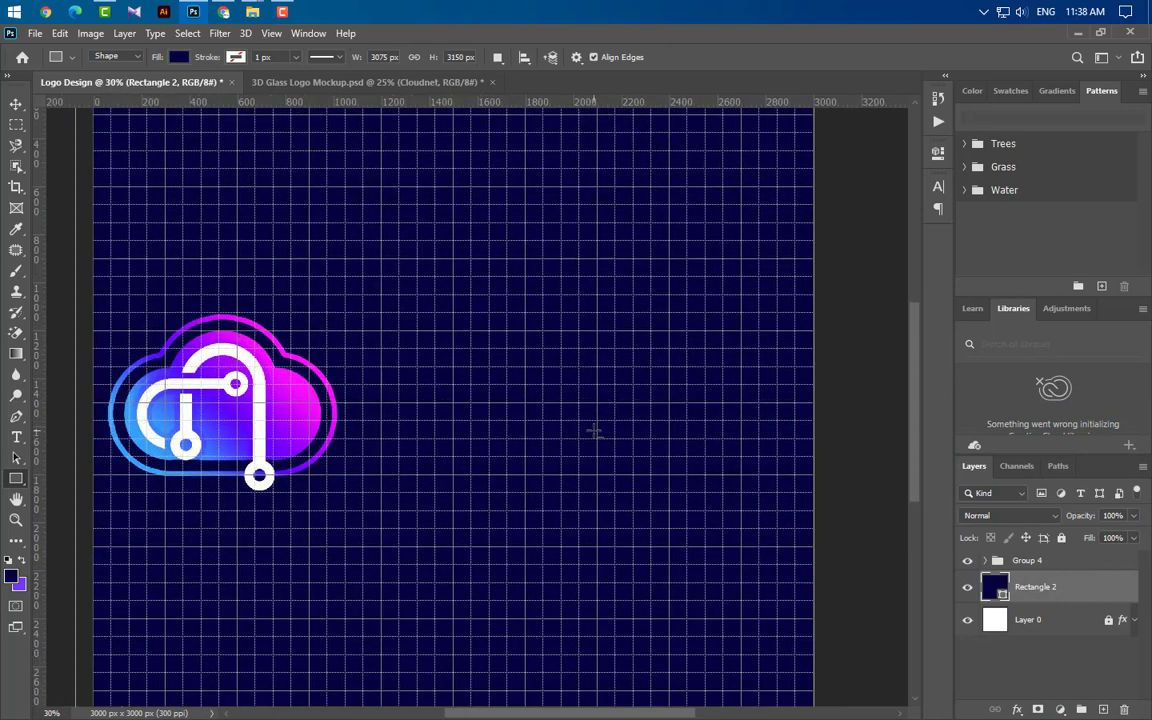
pyautogui.click(16, 437)
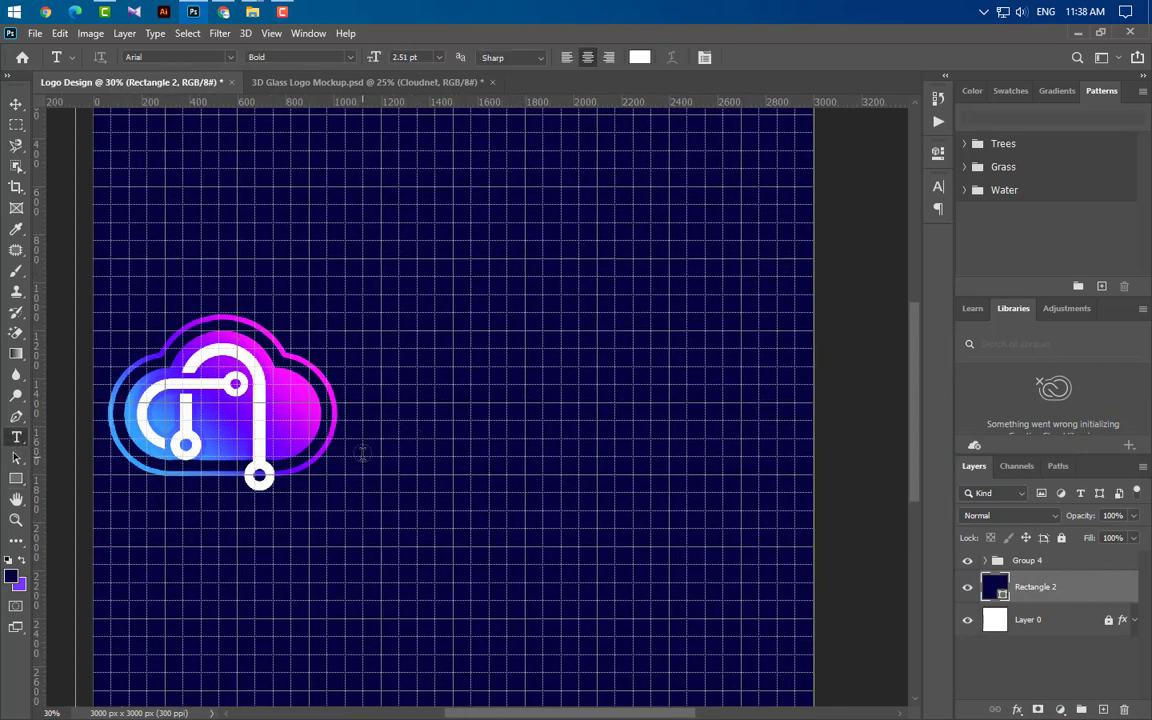
pyautogui.click(1104, 708)
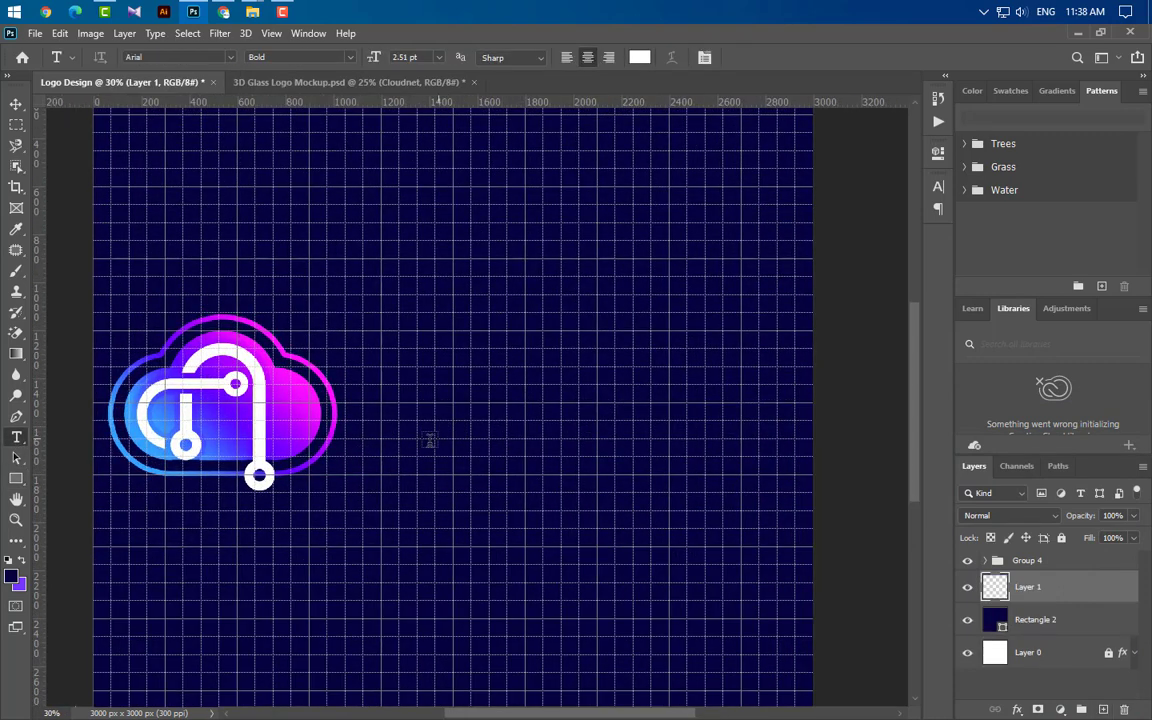
pyautogui.click(362, 476)
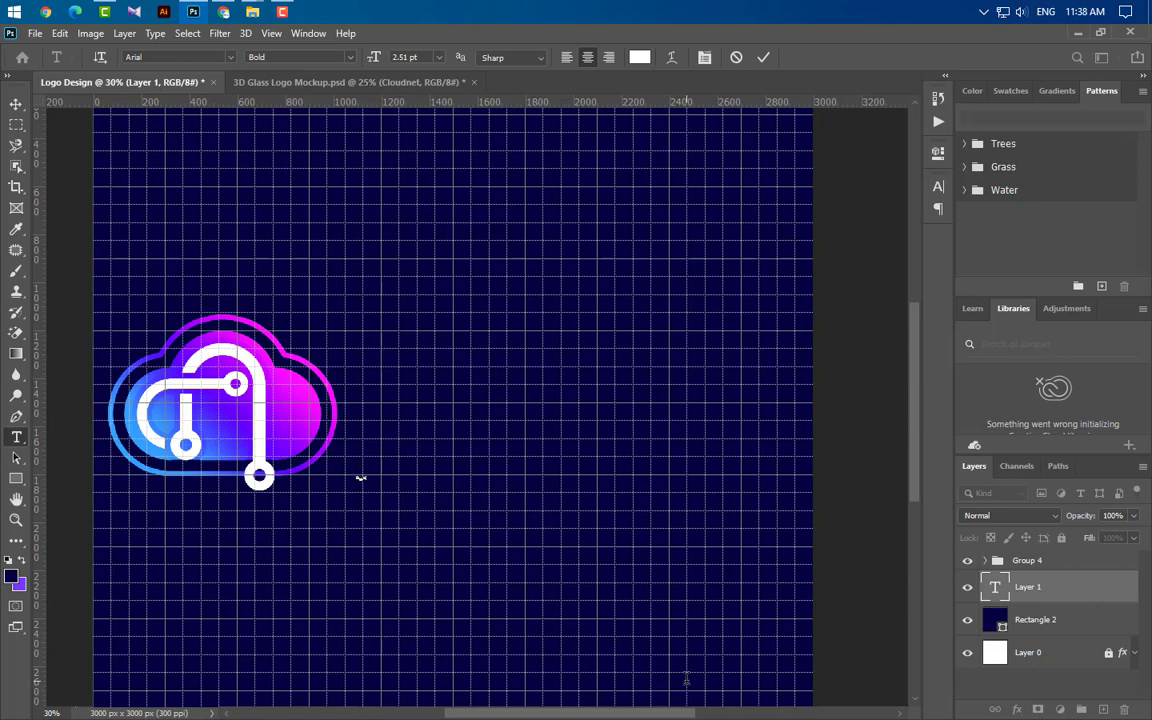
pyautogui.click(762, 58)
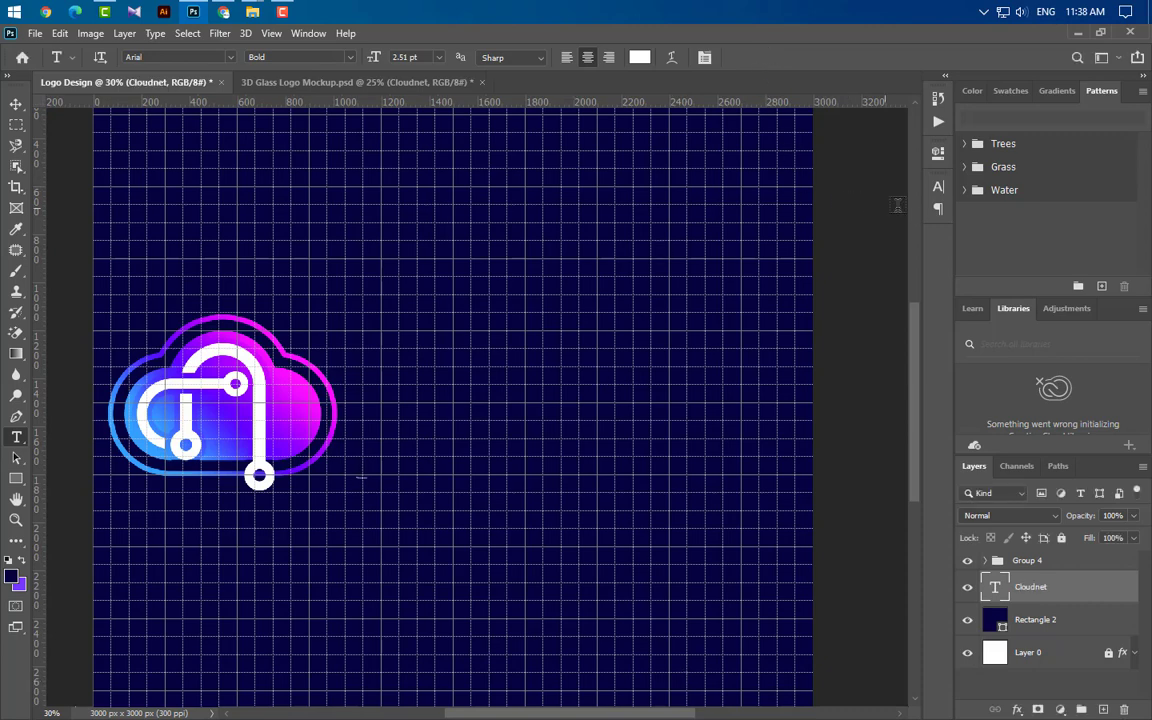
# Set the Cloudnet text's font size to 105 pt
pyautogui.click(937, 188)
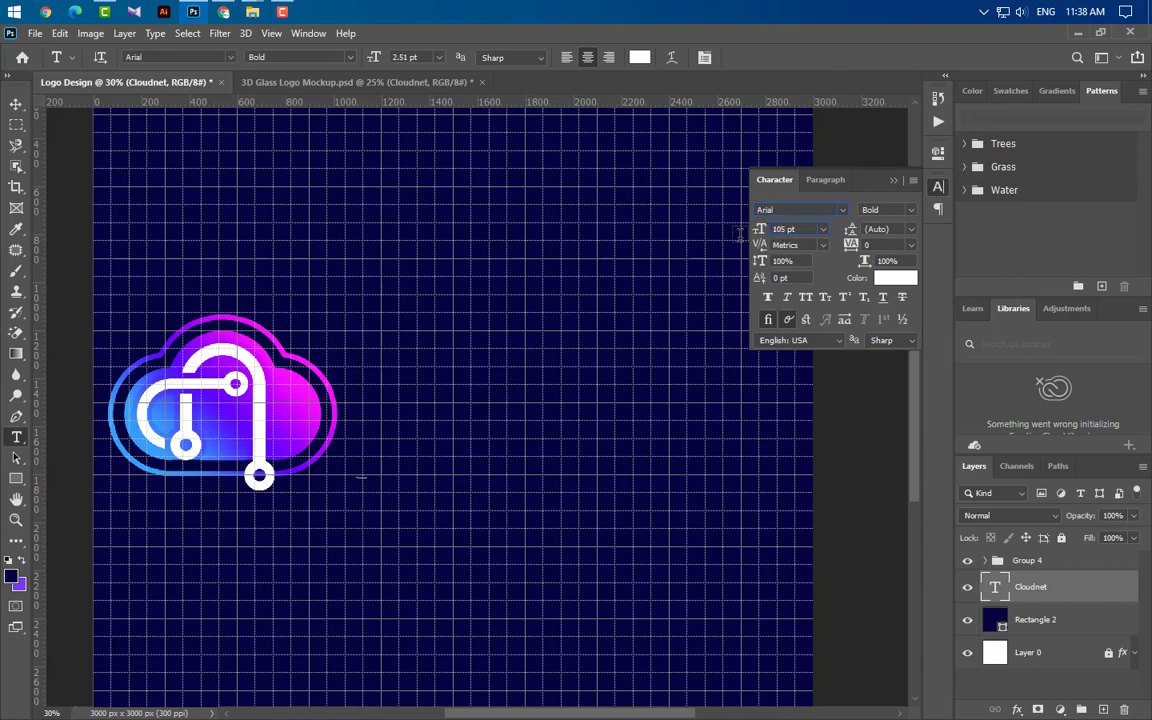
pyautogui.press('Return')
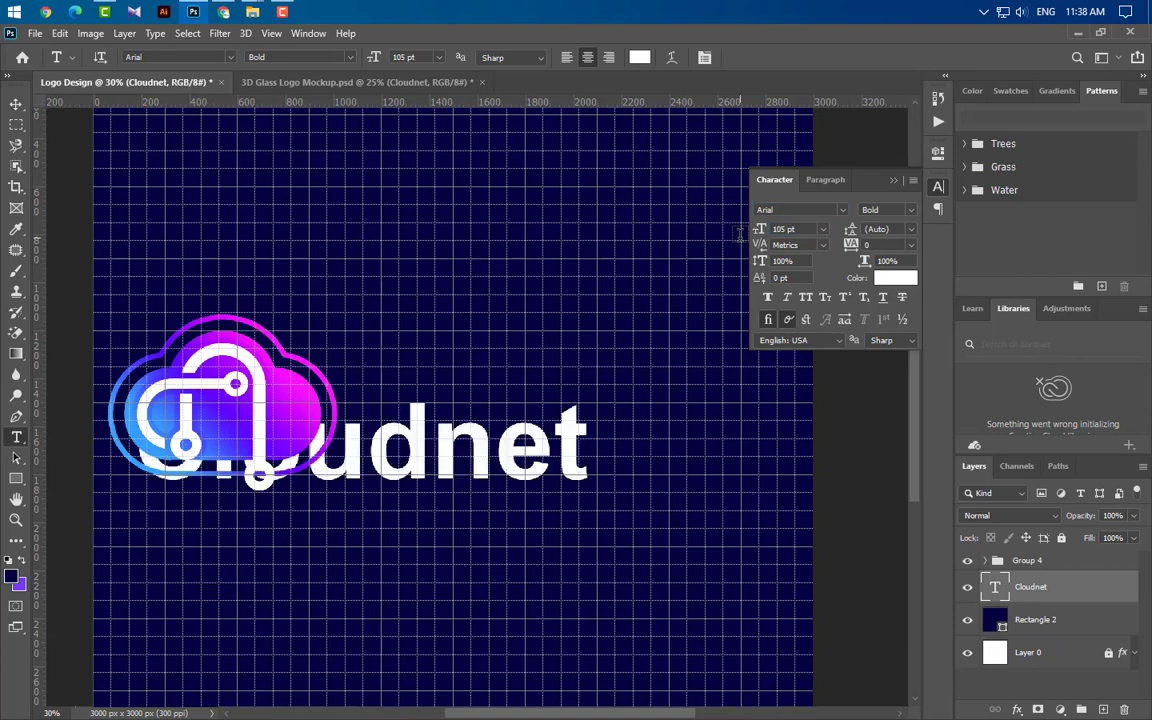
pyautogui.click(894, 181)
# Centre the Cloudnet text vertically on the whole canvas and clear the selection
pyautogui.hotkey('ctrl', 'a')
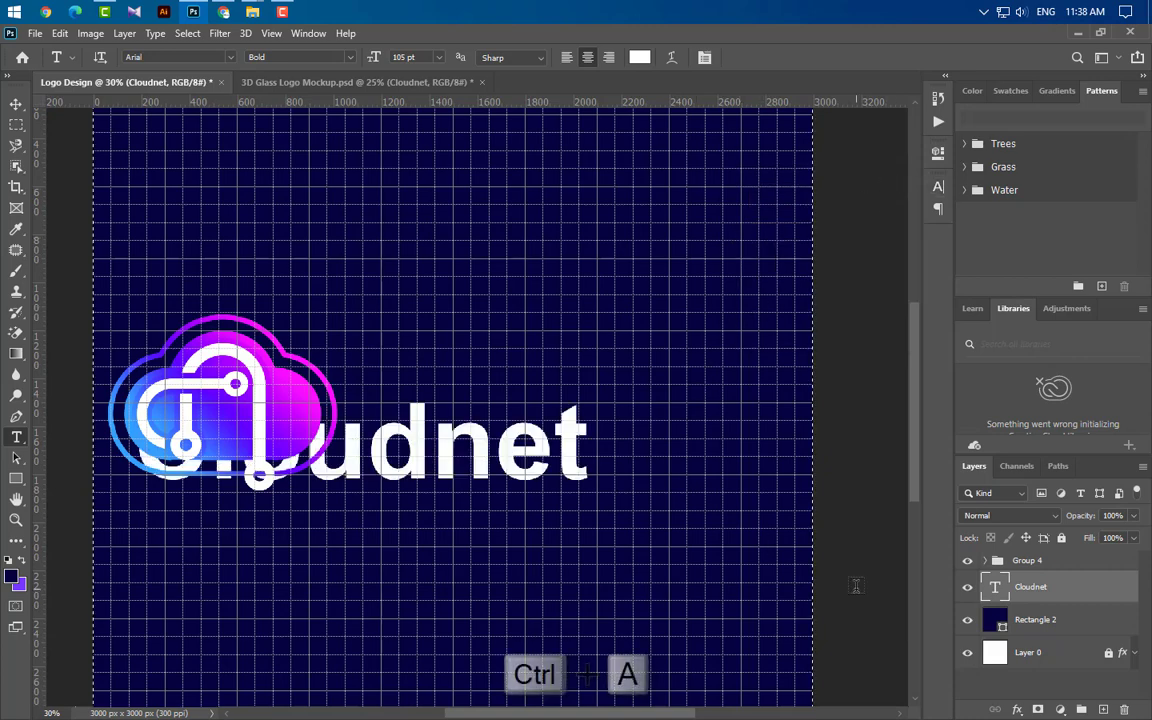
pyautogui.click(1057, 569)
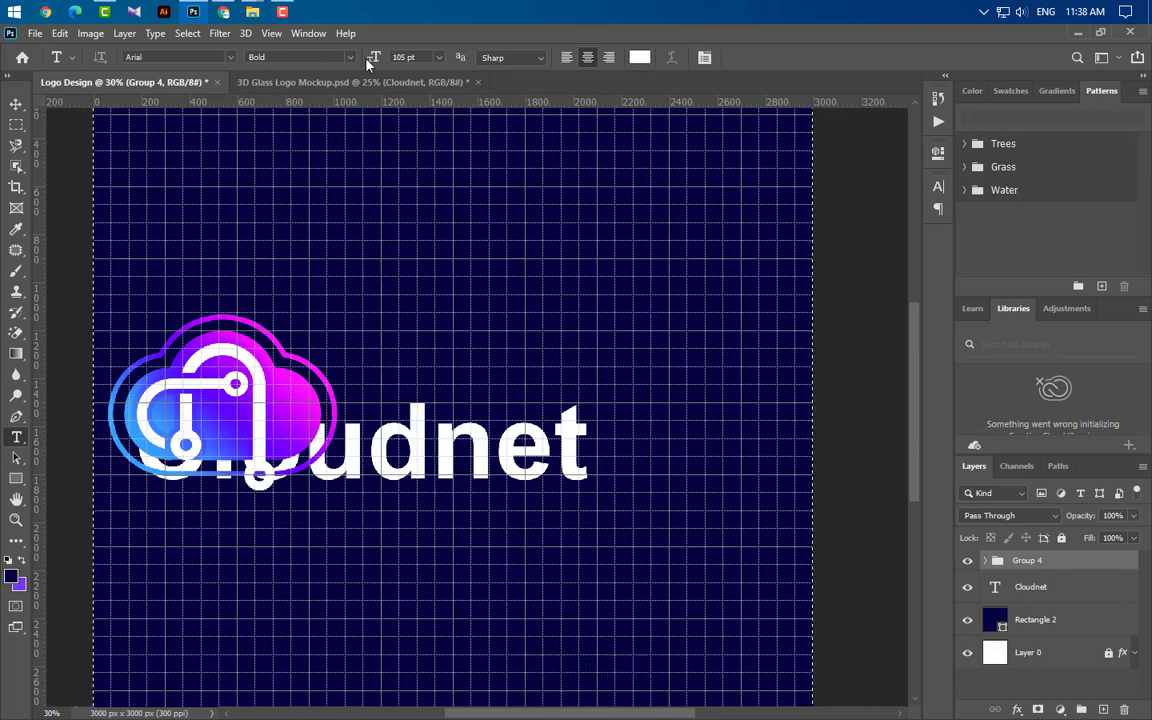
pyautogui.press('v')
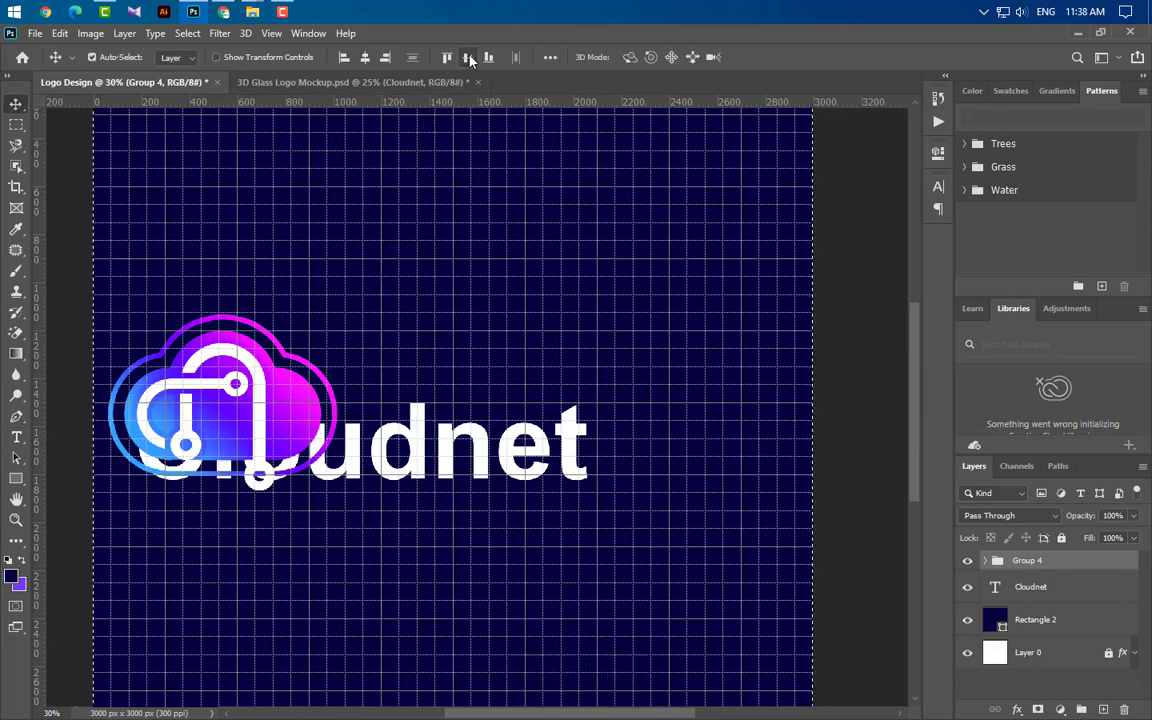
pyautogui.click(1024, 596)
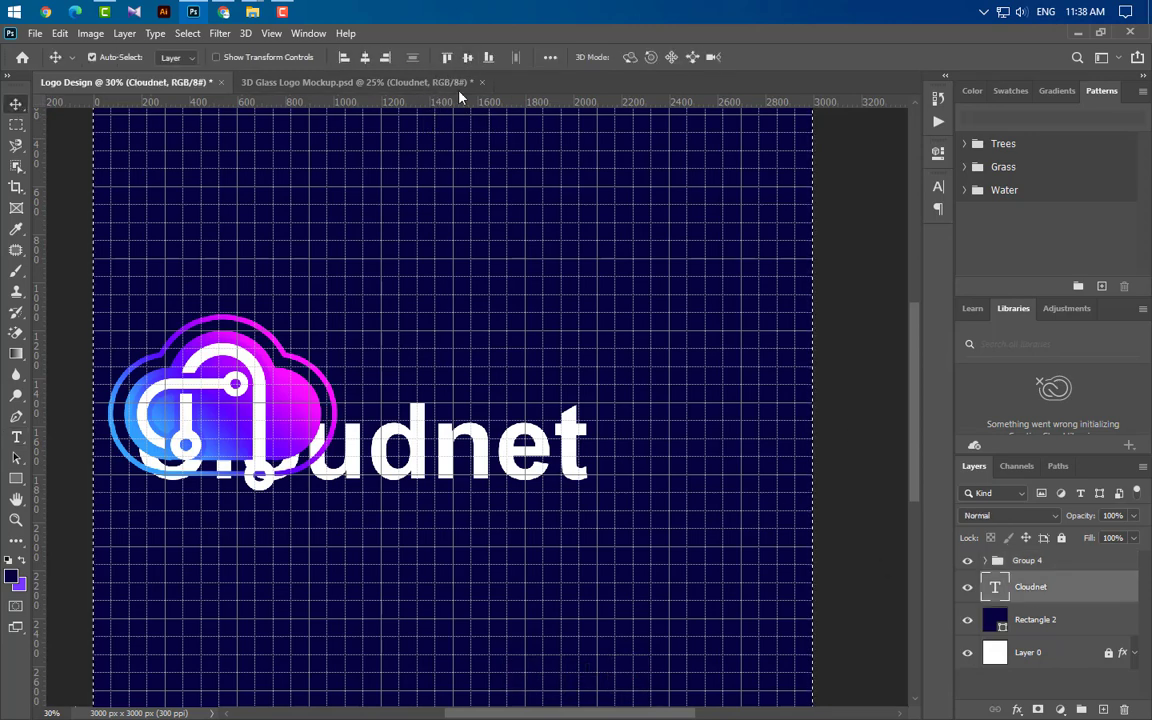
pyautogui.click(467, 58)
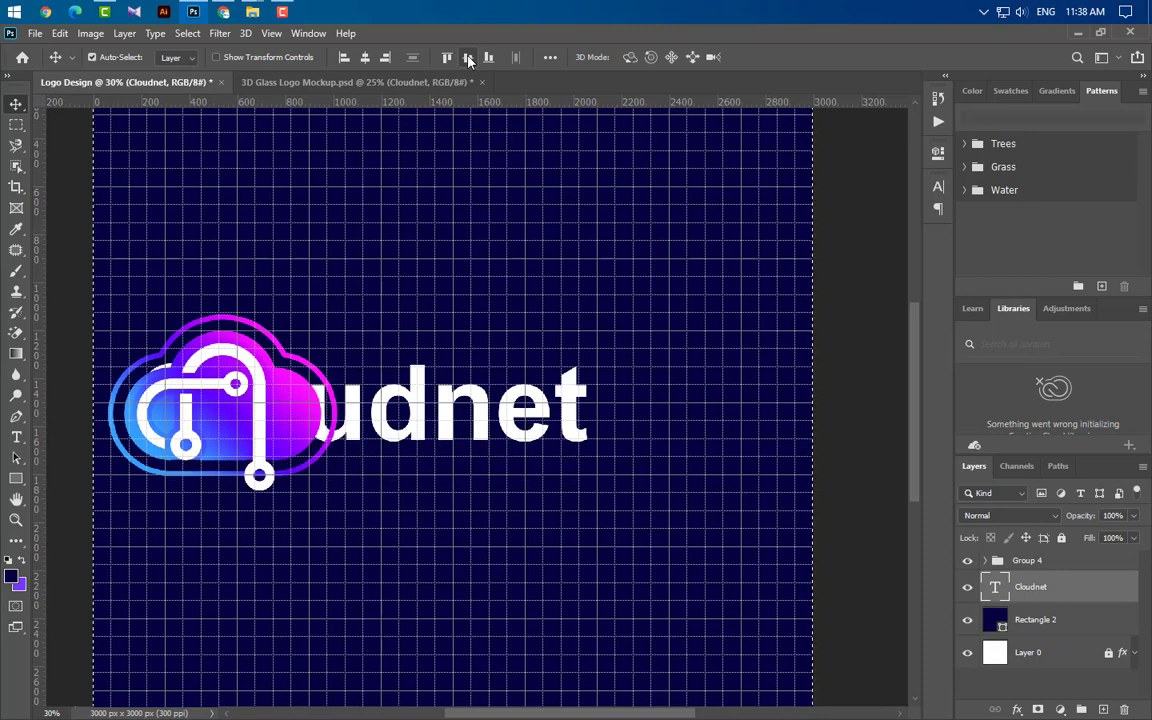
pyautogui.hotkey('ctrl', 'd')
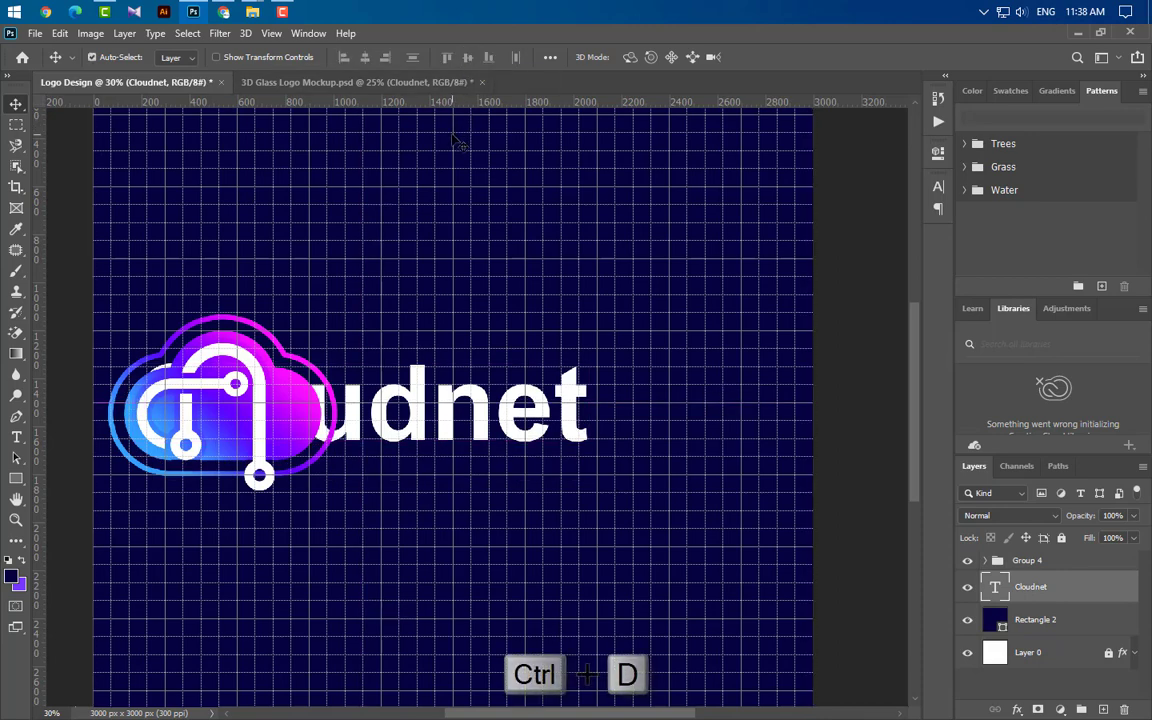
# Nudge the Cloudnet text horizontally to the right until it sits fully clear of the cloud logo
pyautogui.hotkey('shift', 'Right')
pyautogui.hotkey('shift', 'Right')
pyautogui.hotkey('shift', 'Right')
pyautogui.hotkey('shift', 'Right')
pyautogui.hotkey('shift', 'Right')
pyautogui.hotkey('shift', 'Right')
pyautogui.hotkey('shift', 'Right')
pyautogui.hotkey('shift', 'Right')
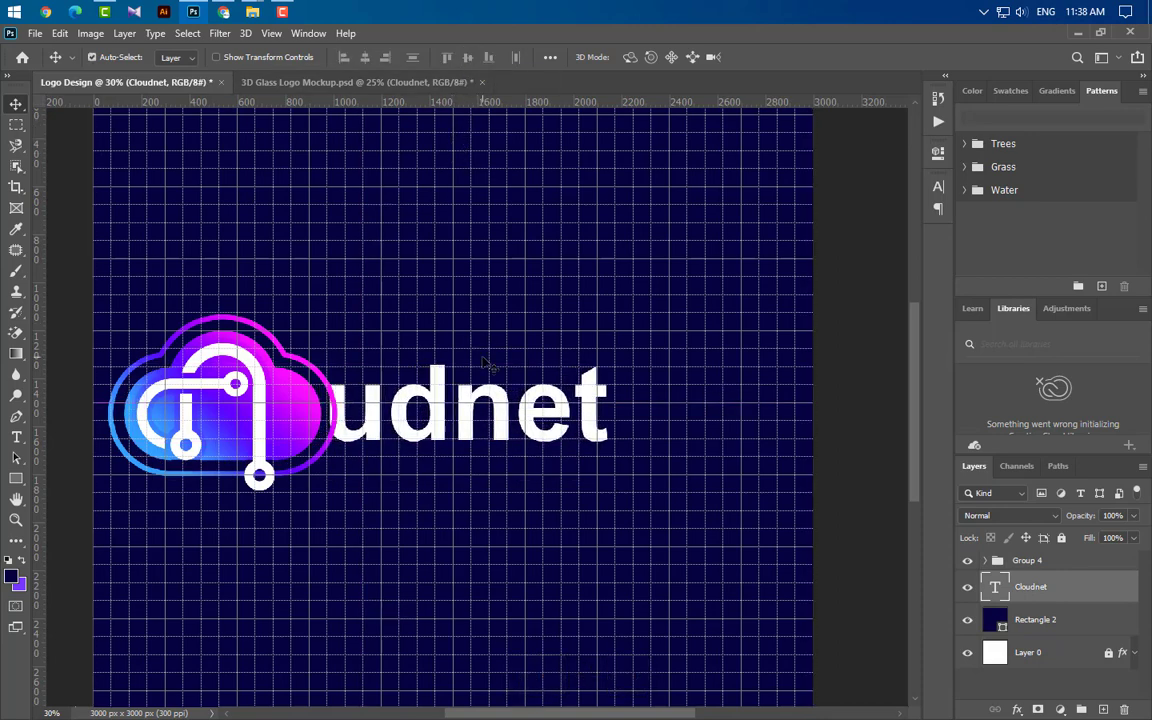
pyautogui.hotkey('shift', 'Right')
pyautogui.hotkey('shift', 'Right')
pyautogui.hotkey('shift', 'Right')
pyautogui.hotkey('shift', 'Right')
pyautogui.hotkey('shift', 'Right')
pyautogui.hotkey('shift', 'Right')
pyautogui.hotkey('shift', 'Right')
pyautogui.hotkey('shift', 'Right')
pyautogui.hotkey('shift', 'Right')
pyautogui.hotkey('shift', 'Right')
pyautogui.hotkey('shift', 'Right')
pyautogui.hotkey('shift', 'Right')
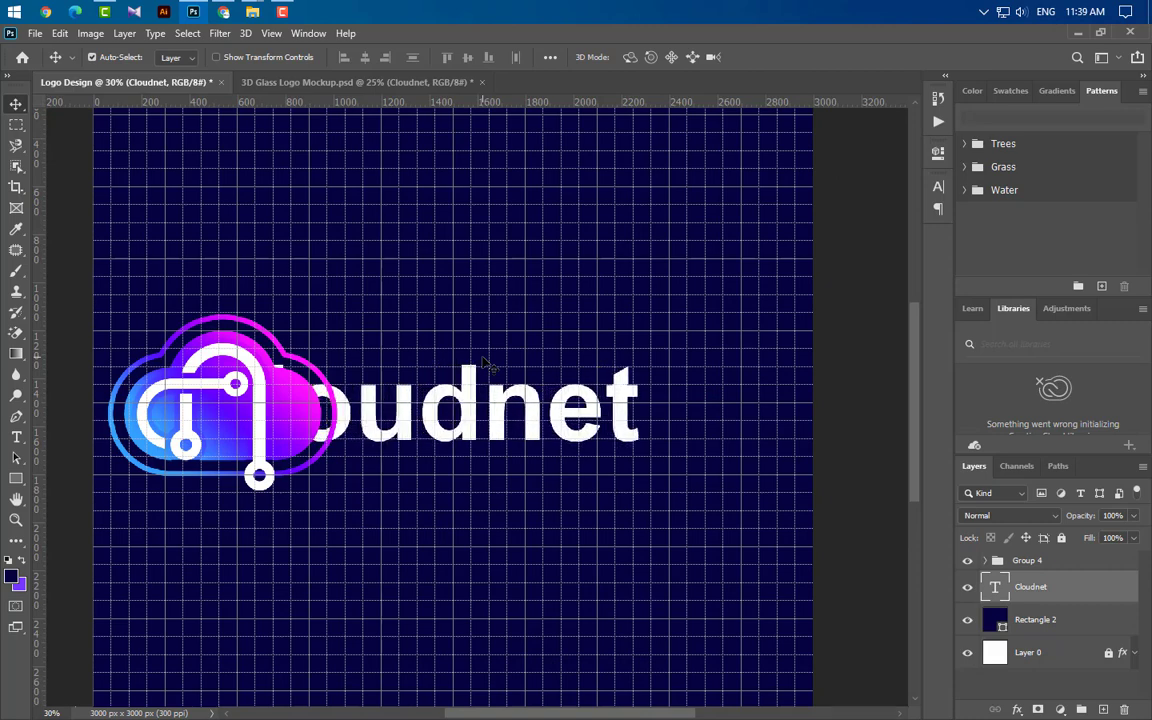
pyautogui.hotkey('shift', 'Right')
pyautogui.hotkey('shift', 'Right')
pyautogui.hotkey('shift', 'Right')
pyautogui.hotkey('shift', 'Right')
pyautogui.hotkey('shift', 'Right')
pyautogui.hotkey('shift', 'Right')
pyautogui.hotkey('shift', 'Right')
pyautogui.hotkey('shift', 'Right')
pyautogui.hotkey('shift', 'Right')
pyautogui.hotkey('shift', 'Right')
pyautogui.hotkey('shift', 'Right')
pyautogui.hotkey('shift', 'Right')
pyautogui.hotkey('shift', 'Right')
pyautogui.hotkey('shift', 'Right')
pyautogui.hotkey('shift', 'Right')
pyautogui.hotkey('shift', 'Right')
pyautogui.hotkey('shift', 'Right')
pyautogui.hotkey('shift', 'Right')
pyautogui.hotkey('shift', 'Right')
pyautogui.hotkey('shift', 'Right')
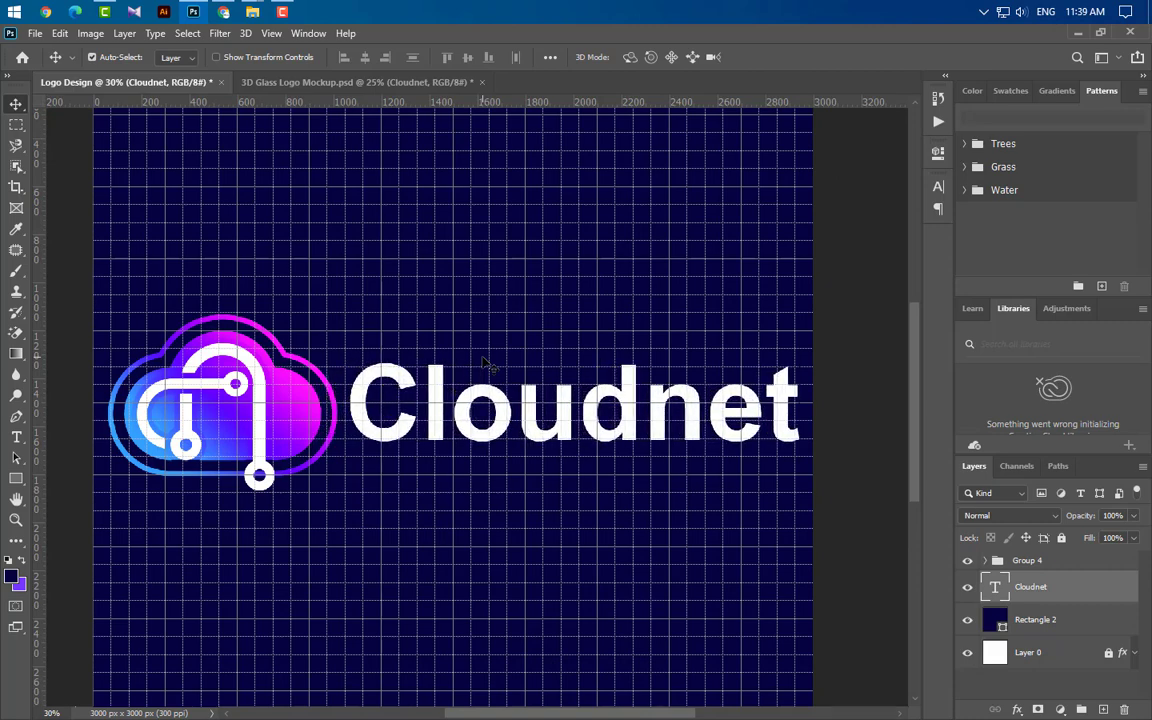
pyautogui.hotkey('shift', 'Right')
pyautogui.hotkey('shift', 'Right')
pyautogui.hotkey('shift', 'Right')
# Hide the document grid
pyautogui.click(271, 33)
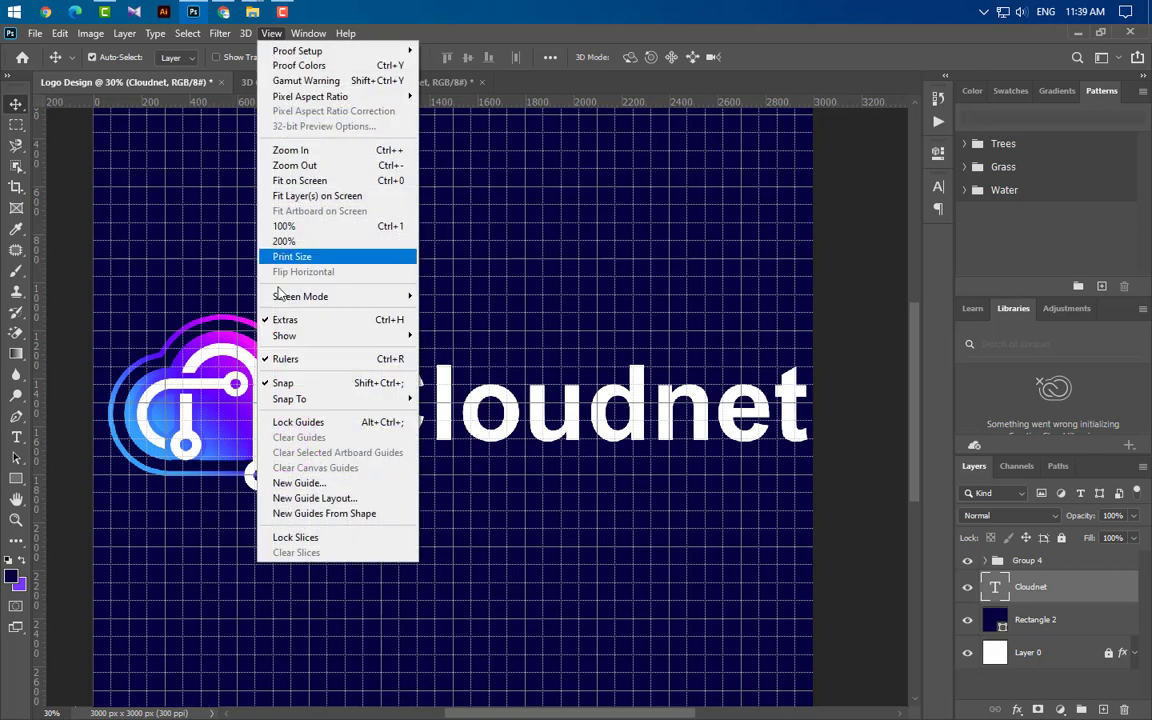
pyautogui.moveTo(343, 340)
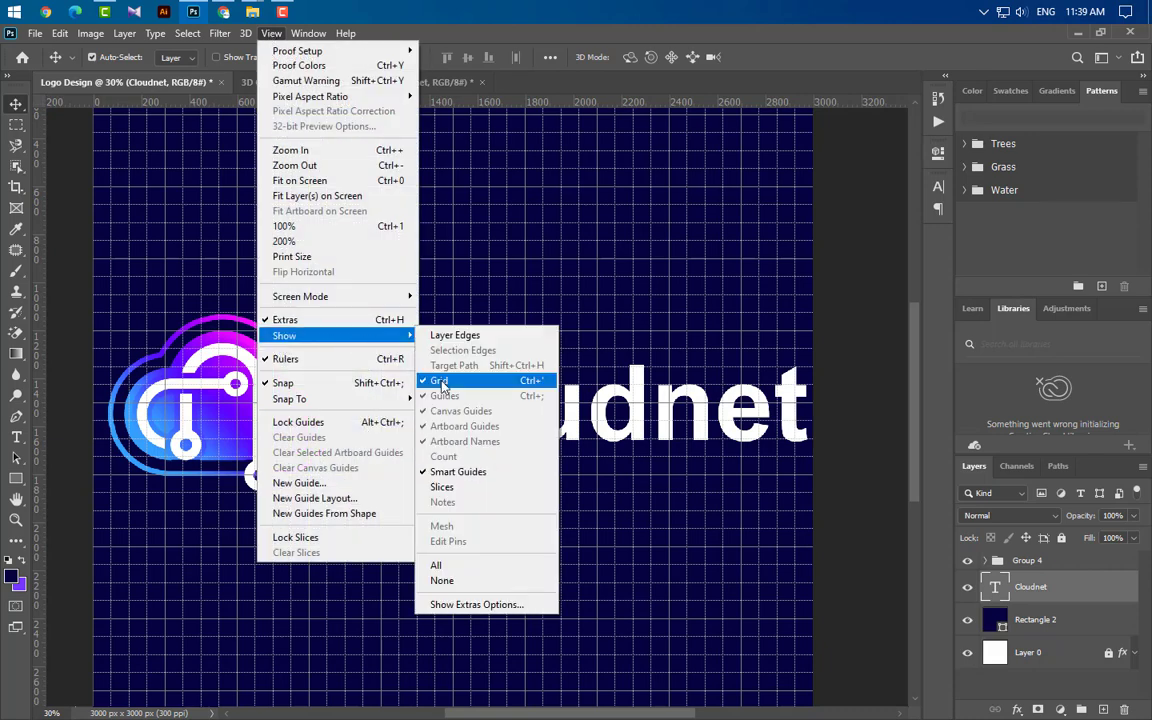
pyautogui.click(445, 380)
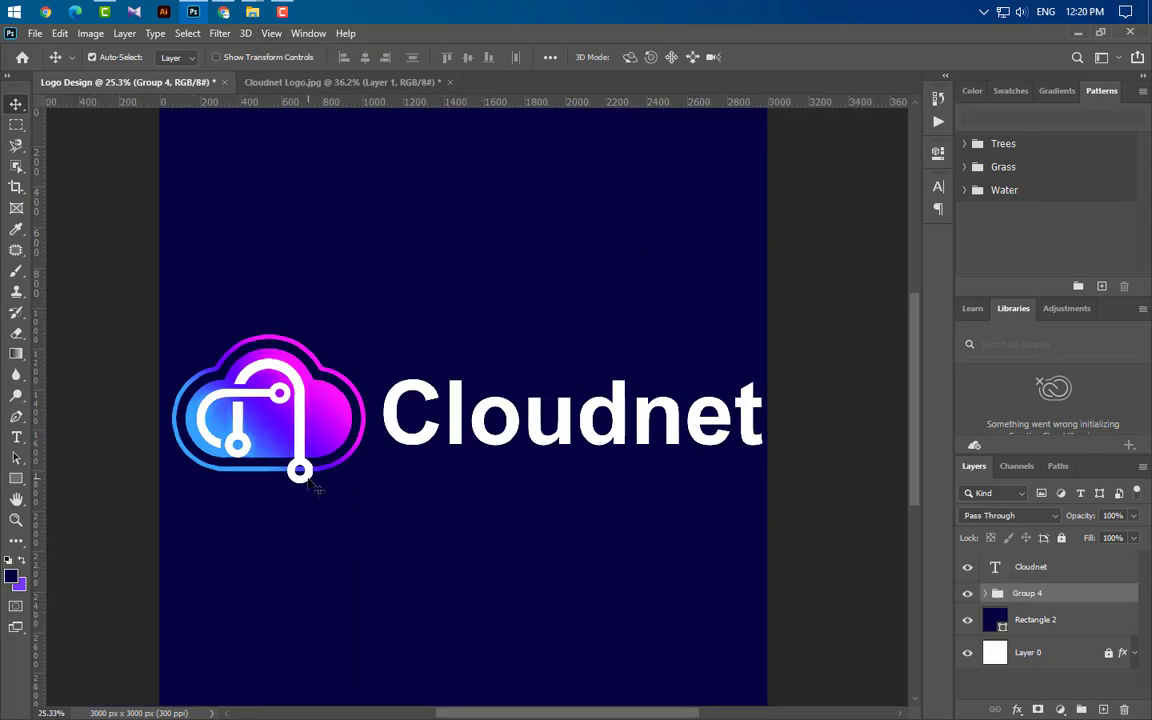
# Duplicate the lower ring of the tall arch and add a 22 px black outside stroke to the copy
pyautogui.click(311, 482)
pyautogui.scroll(6, 311, 482)
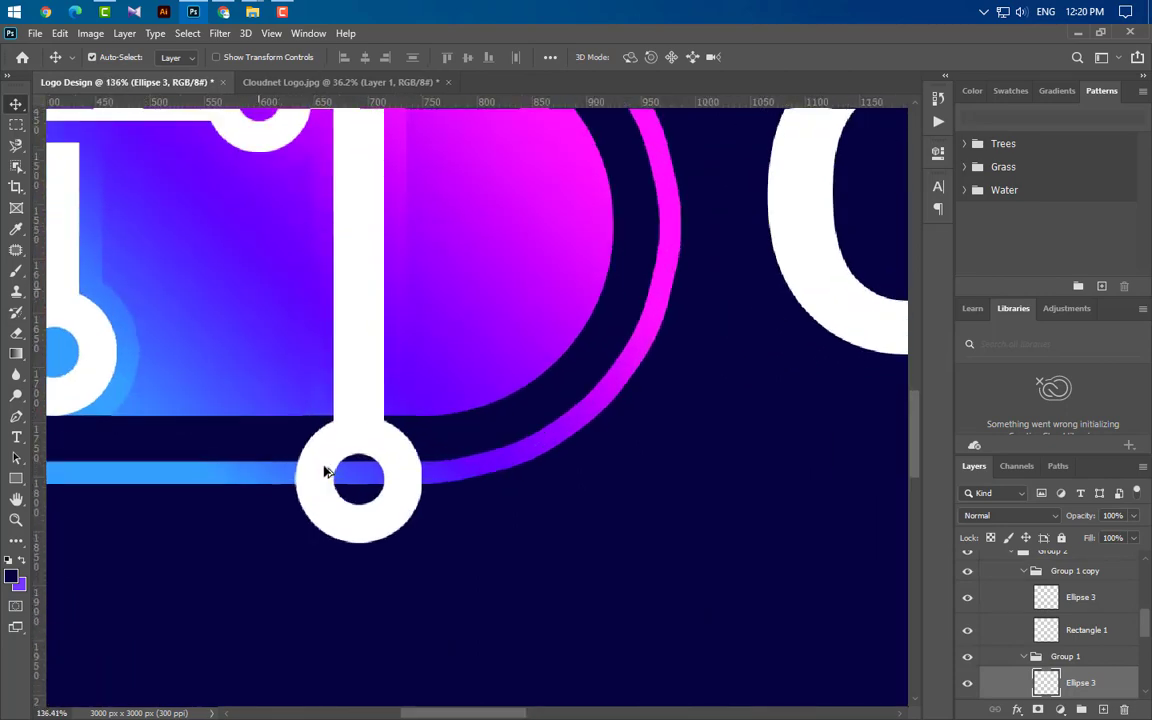
pyautogui.scroll(1, 325, 472)
pyautogui.moveTo(1120, 687); pyautogui.dragTo(1104, 710)
pyautogui.doubleClick(1121, 689)
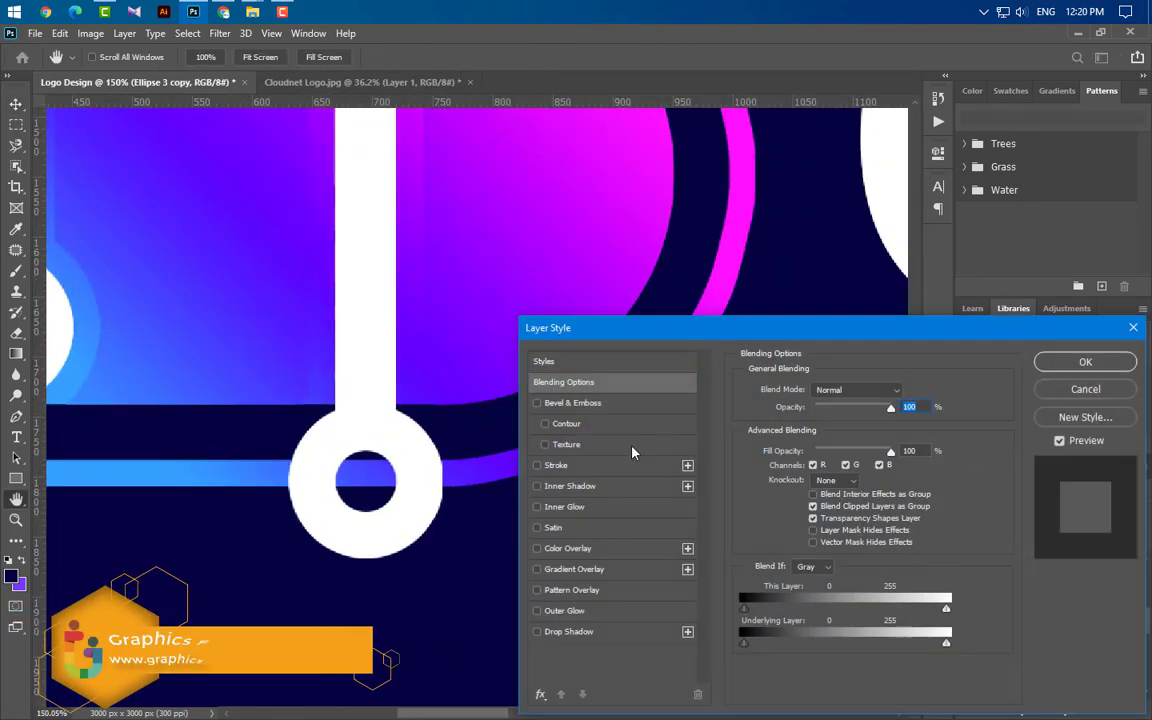
pyautogui.click(556, 465)
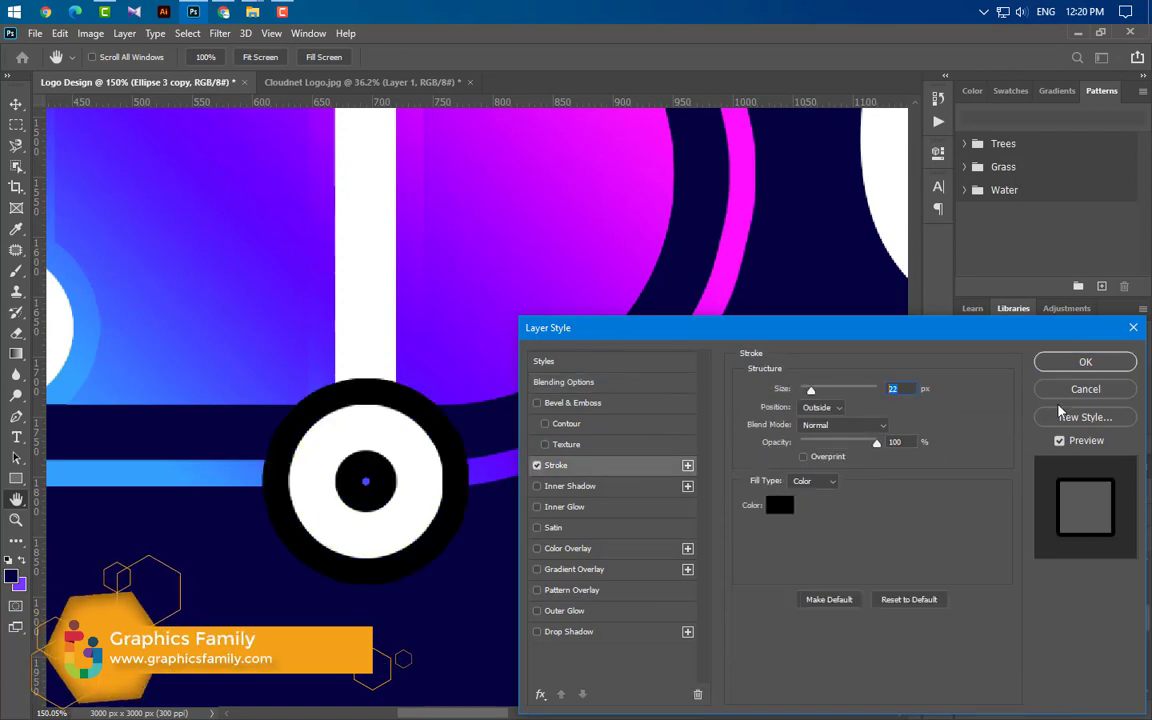
pyautogui.click(1084, 363)
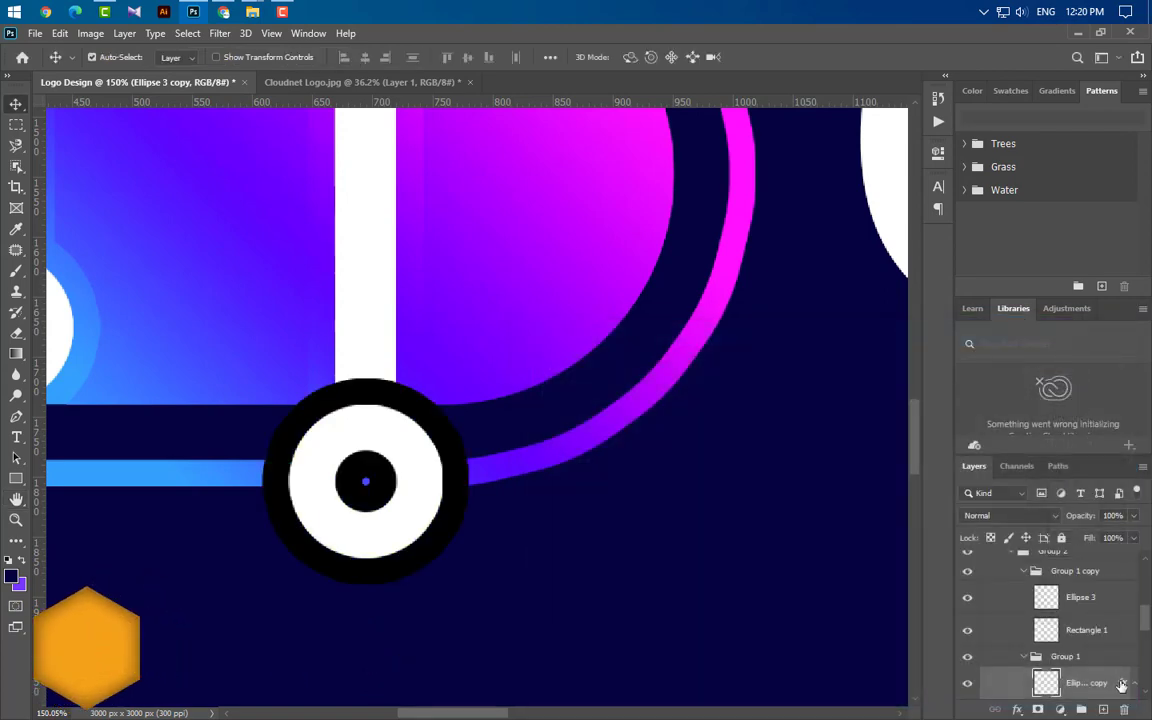
# Convert the stroked ring copy to a smart object and load its shape as a selection
pyautogui.rightClick(1000, 683)
pyautogui.click(950, 264)
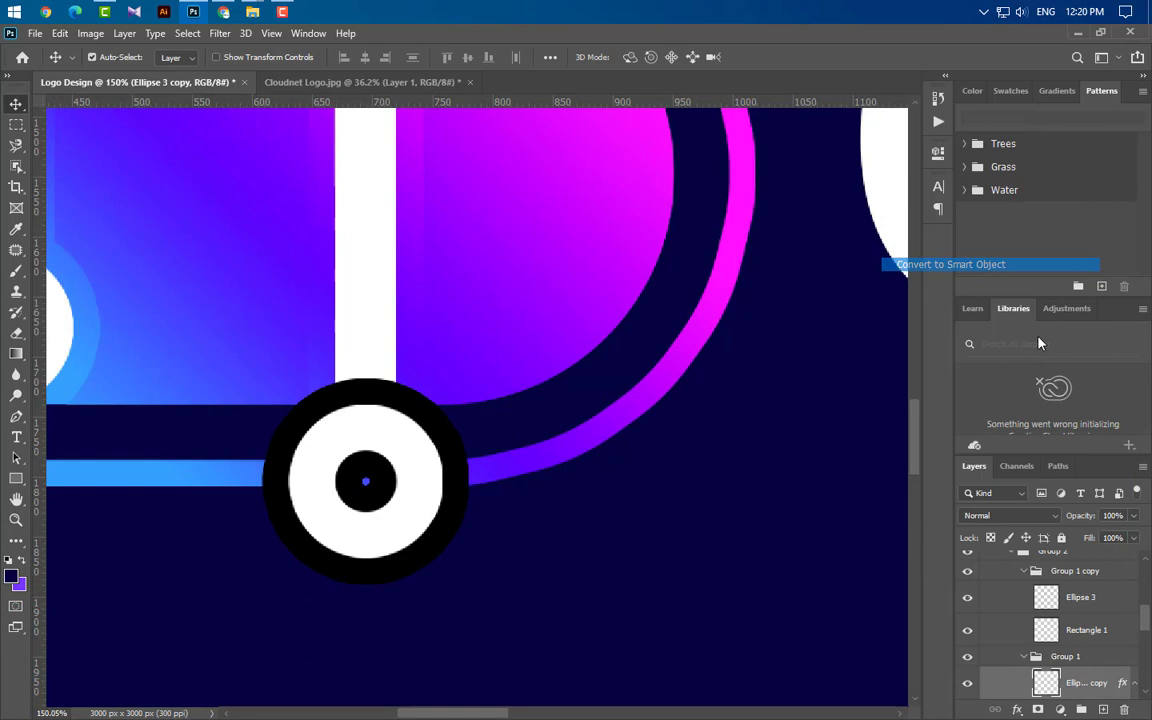
pyautogui.keyDown('ctrl'); pyautogui.click(1046, 682); pyautogui.keyUp('ctrl')
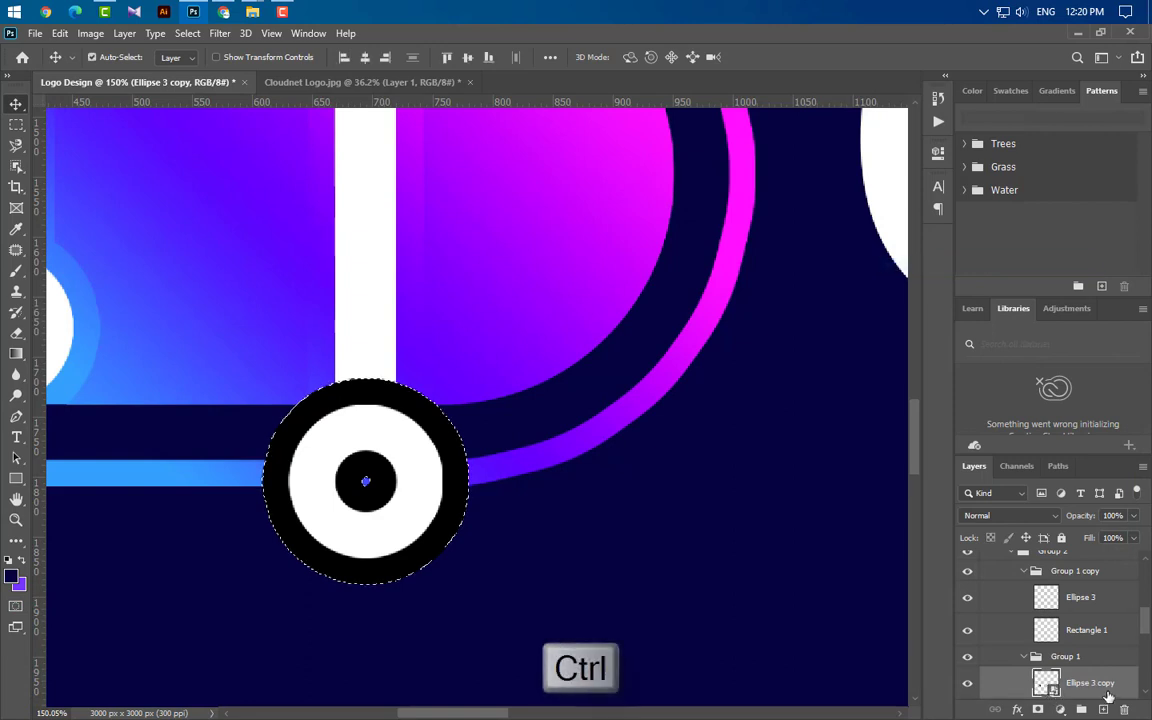
# Erase the gradient cloud outline within the circular selection around the lower ring, clear the selection, and clean up the ring's centre
pyautogui.click(551, 459)
pyautogui.click(16, 340)
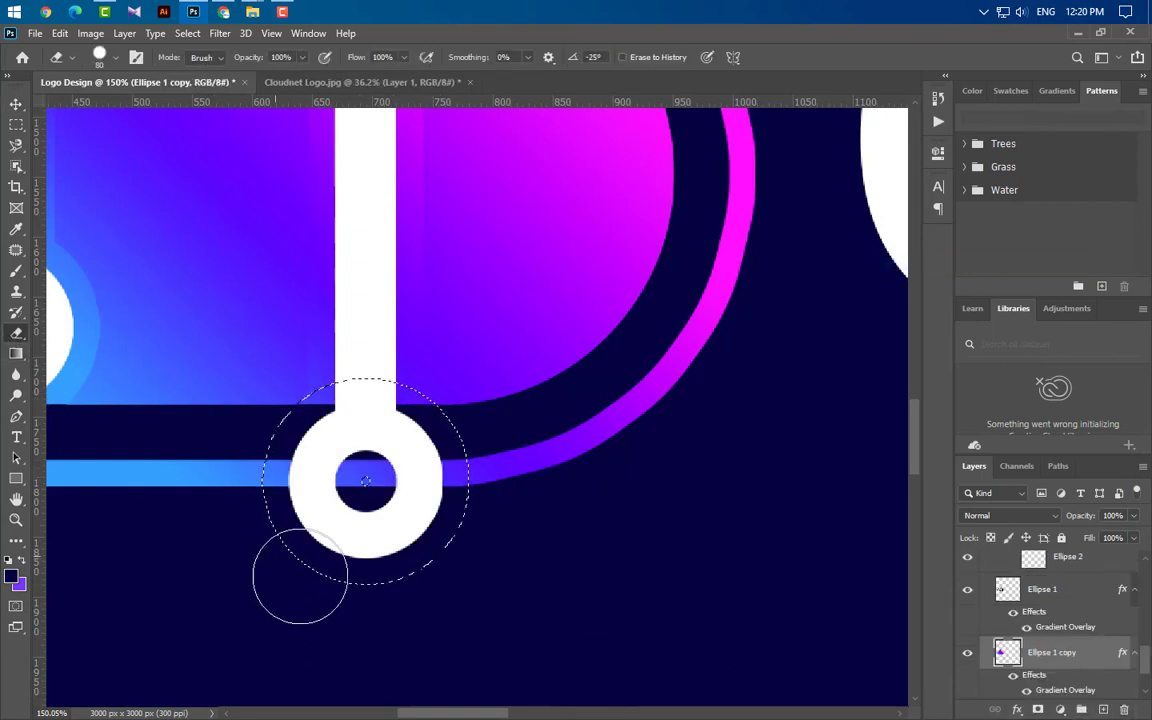
pyautogui.moveTo(296, 494)
pyautogui.mouseDown()
pyautogui.moveTo(360, 476)
pyautogui.moveTo(450, 482)
pyautogui.mouseUp()
pyautogui.hotkey('ctrl', 'd')
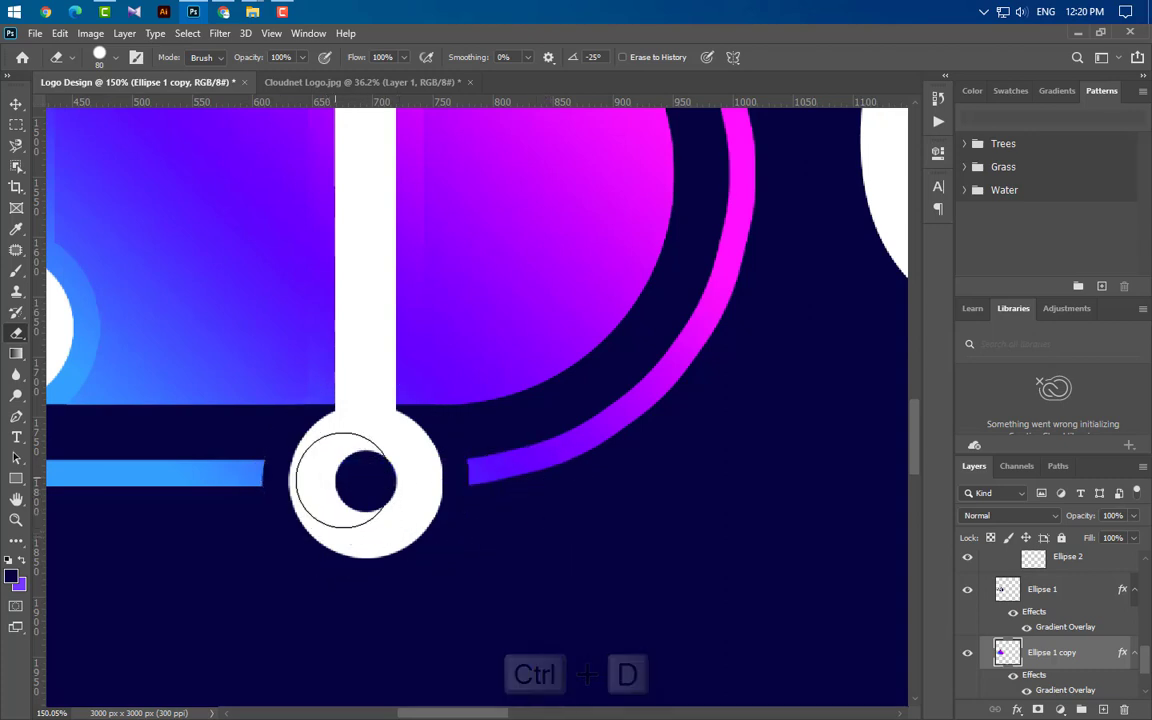
pyautogui.moveTo(330, 484); pyautogui.dragTo(399, 486)
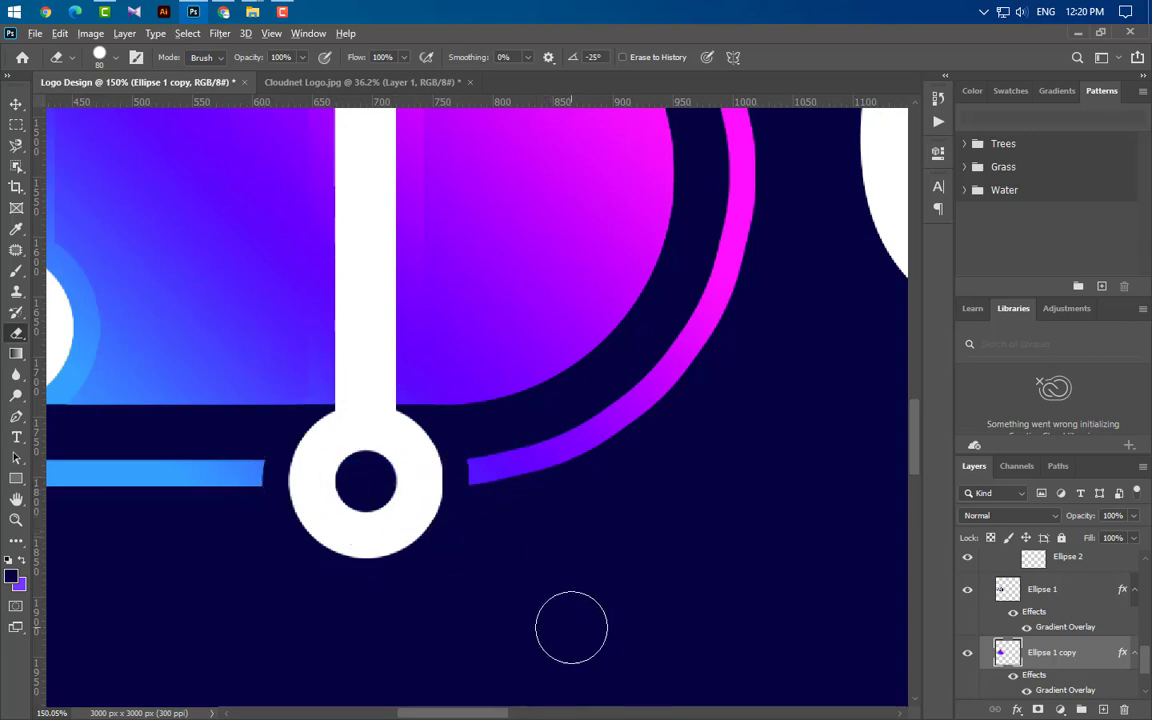
# Review the whole logo and collapse Group 4 in the layer list
pyautogui.scroll(-8, 571, 627)
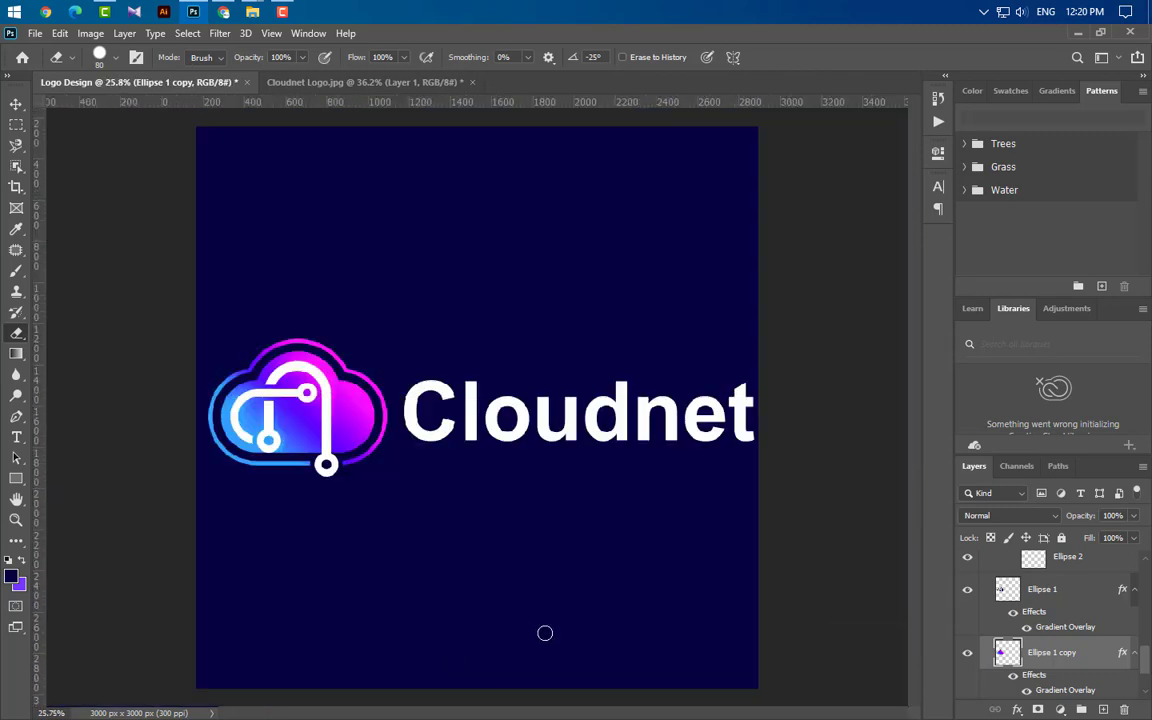
pyautogui.scroll(1, 545, 633)
pyautogui.scroll(5, 1012, 596)
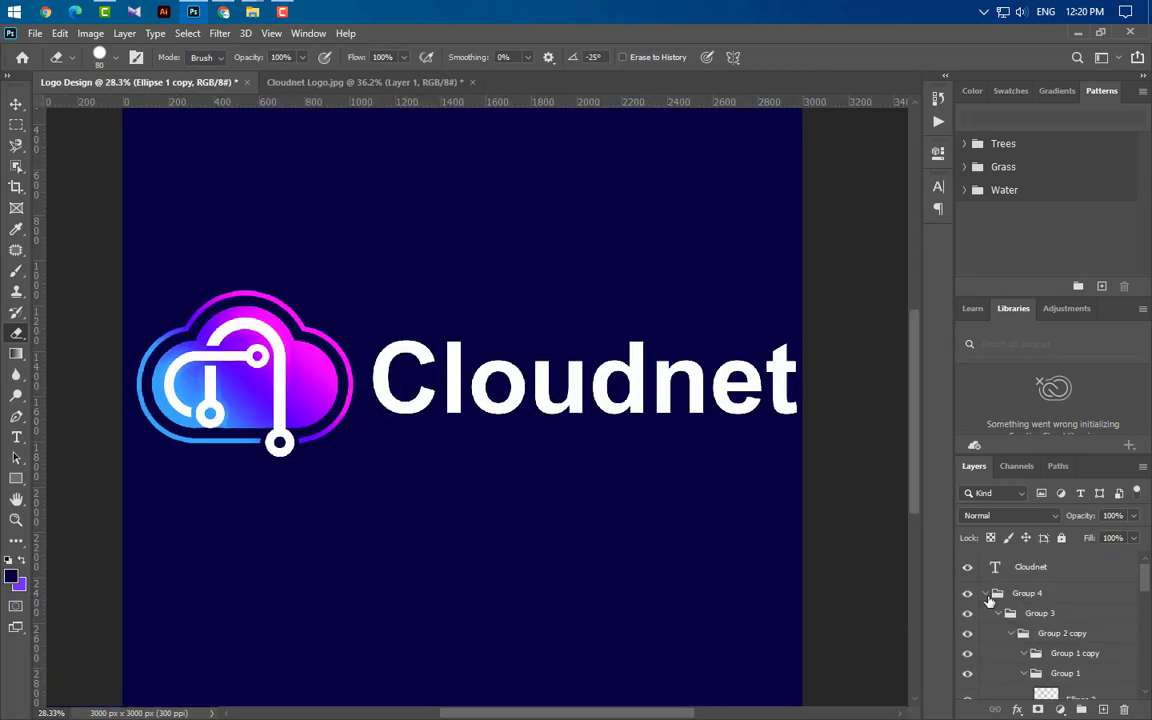
pyautogui.click(986, 594)
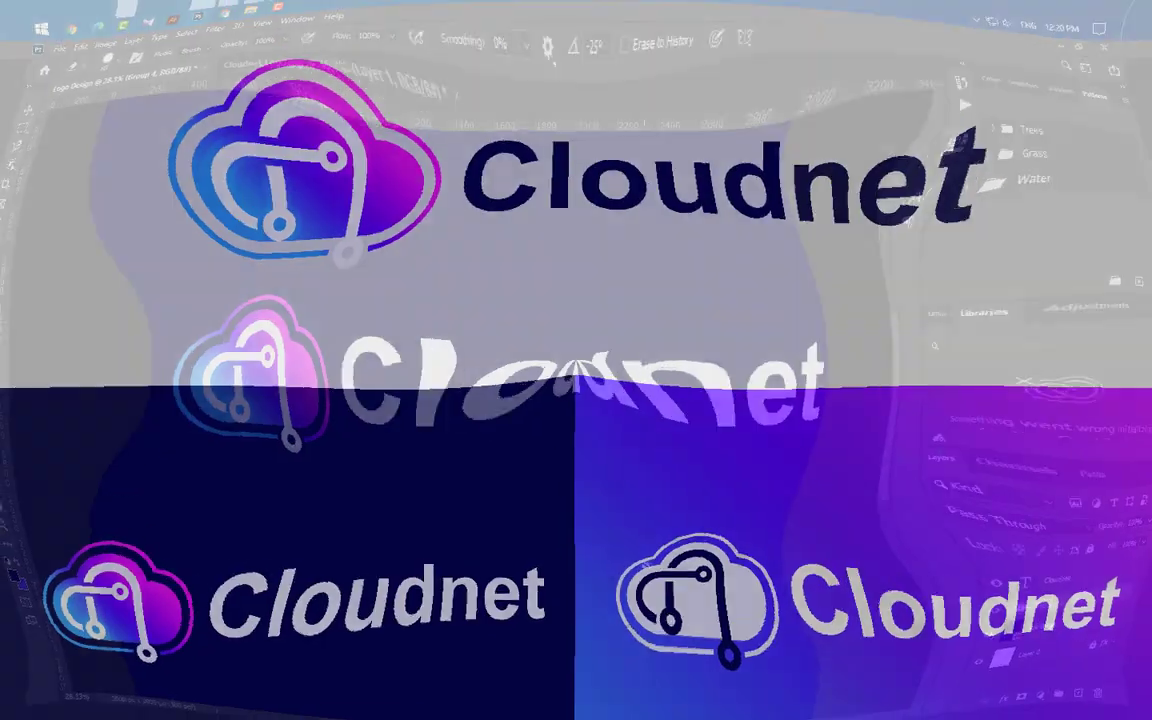